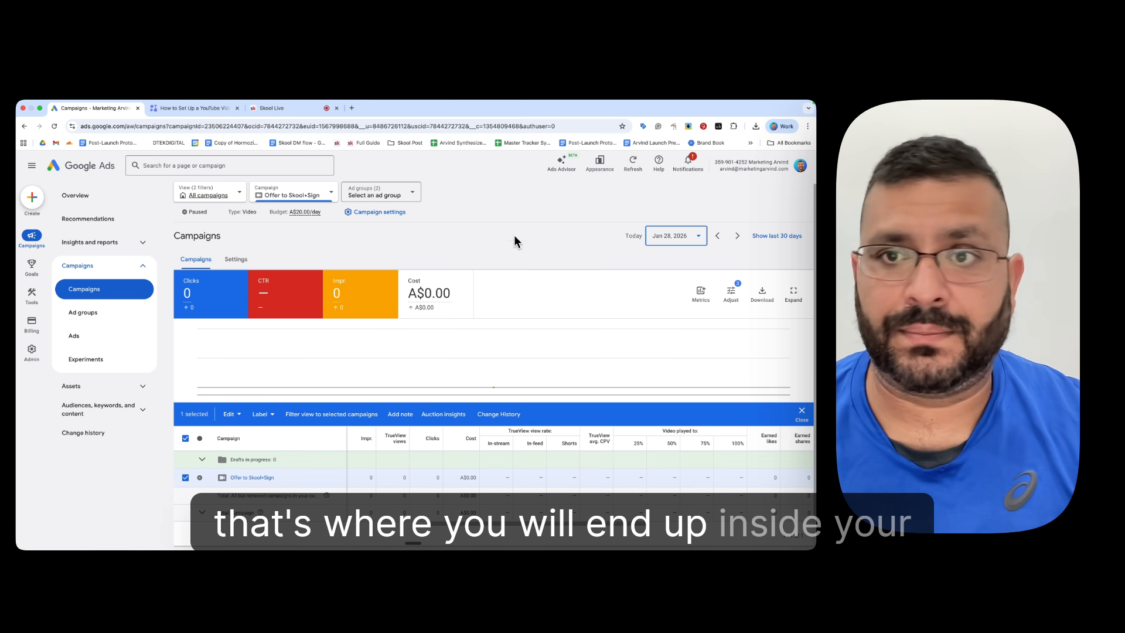
# Step: Open the campaign's Overview page and locate the account ID and account e-mail
pyautogui.click(88, 196)
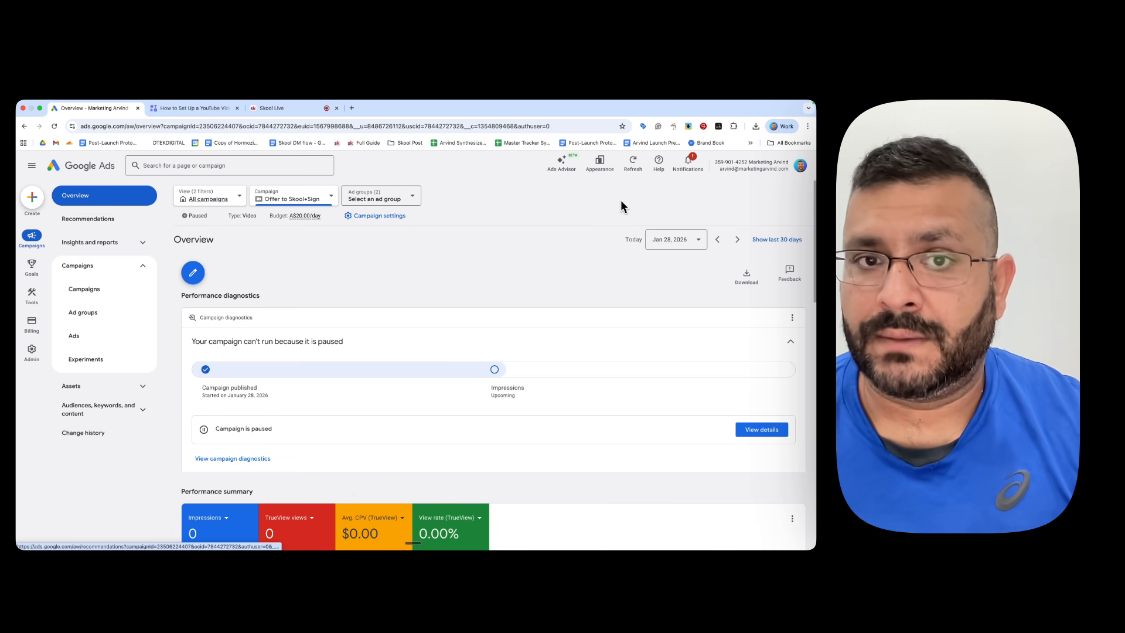
pyautogui.scroll(-5, 607, 317)
pyautogui.scroll(5, 613, 317)
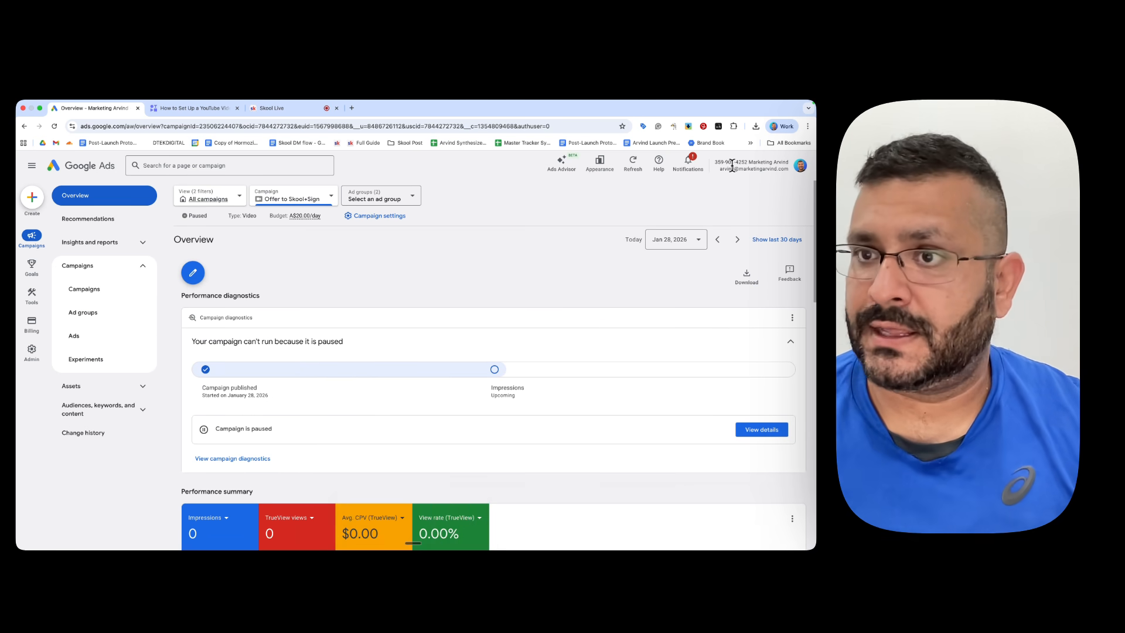
pyautogui.moveTo(714, 162); pyautogui.dragTo(752, 163)
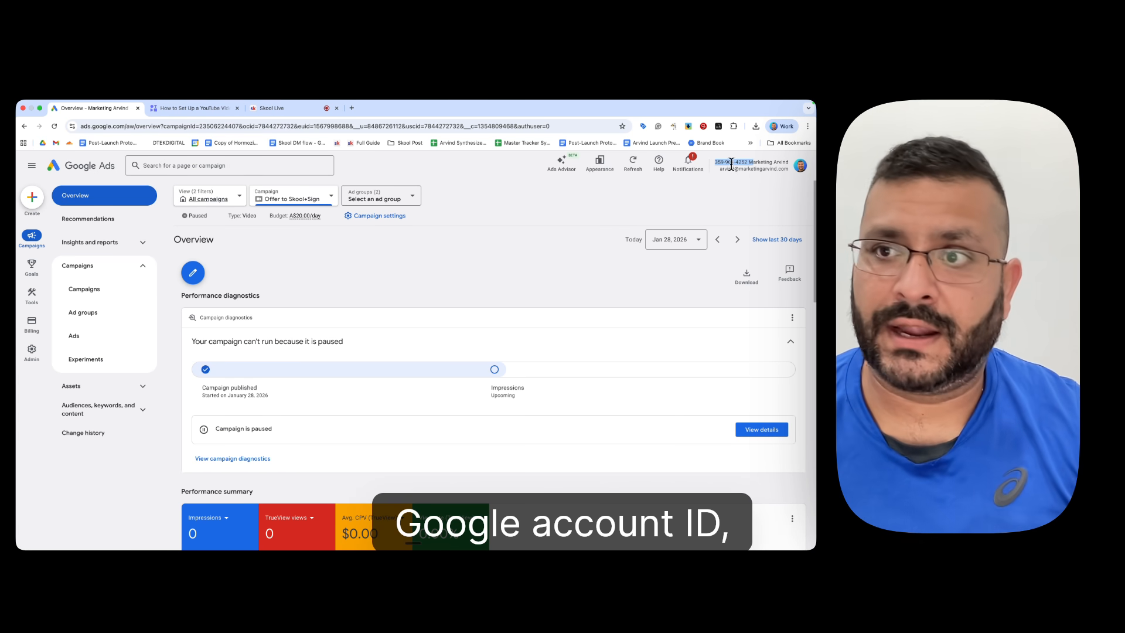
pyautogui.moveTo(716, 170); pyautogui.dragTo(790, 172)
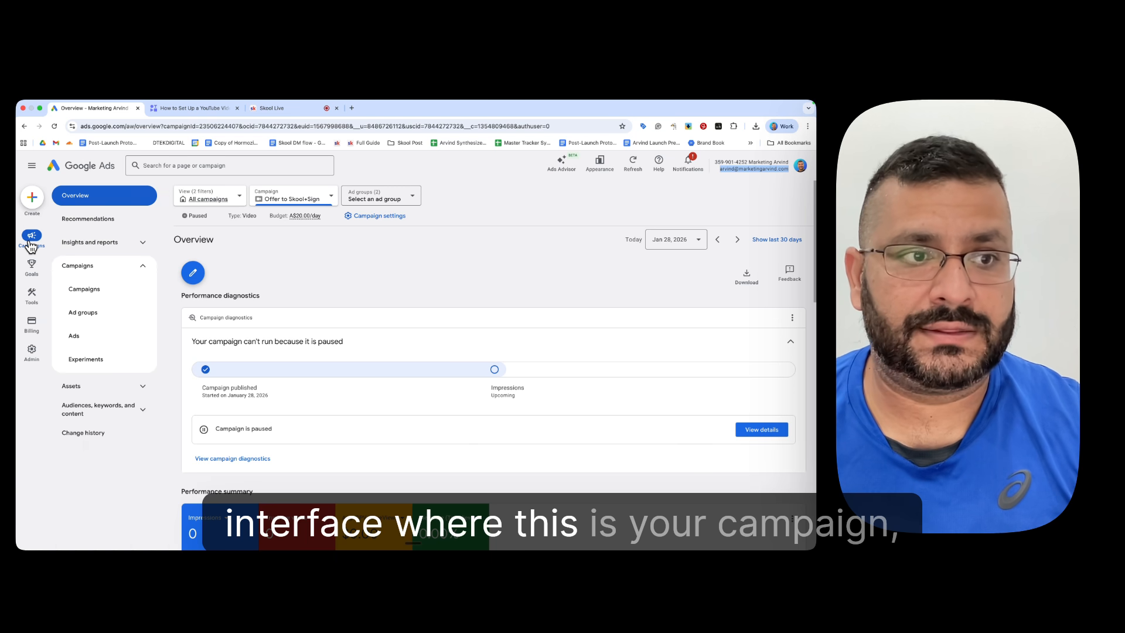
# Step: Look through the conversion goal options and open the conversions Summary page
pyautogui.moveTo(33, 275)
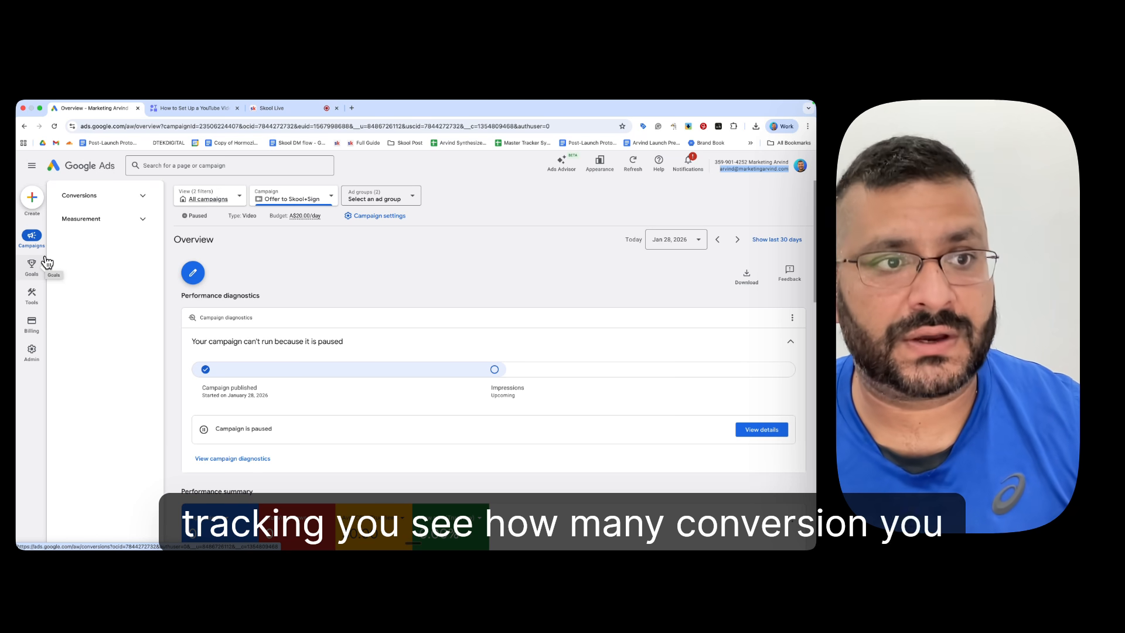
pyautogui.click(141, 199)
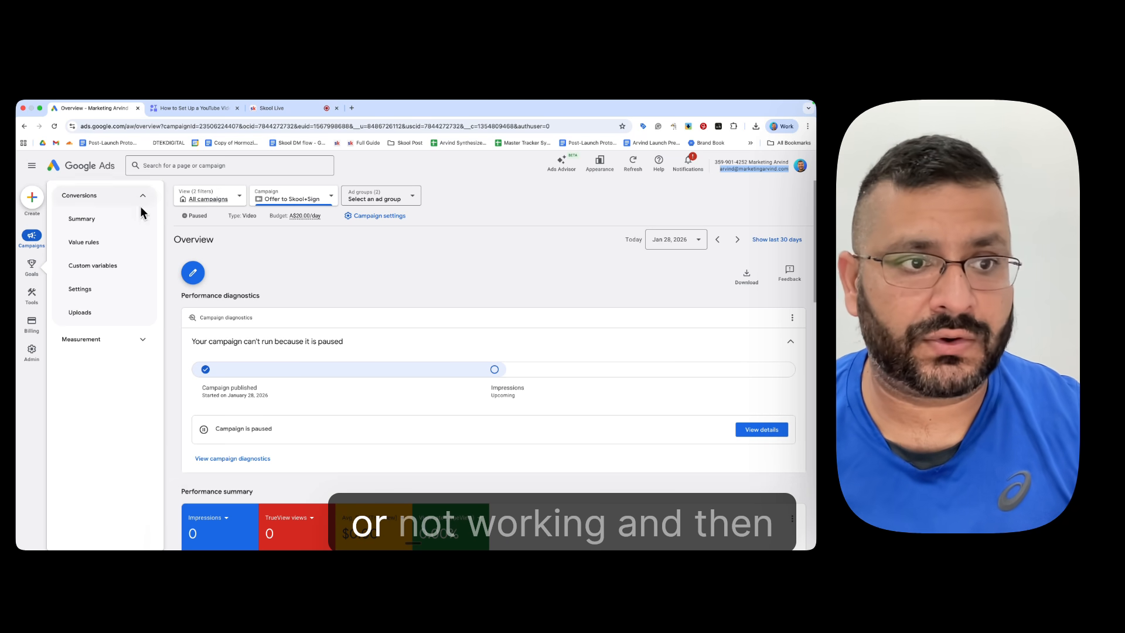
pyautogui.moveTo(32, 295)
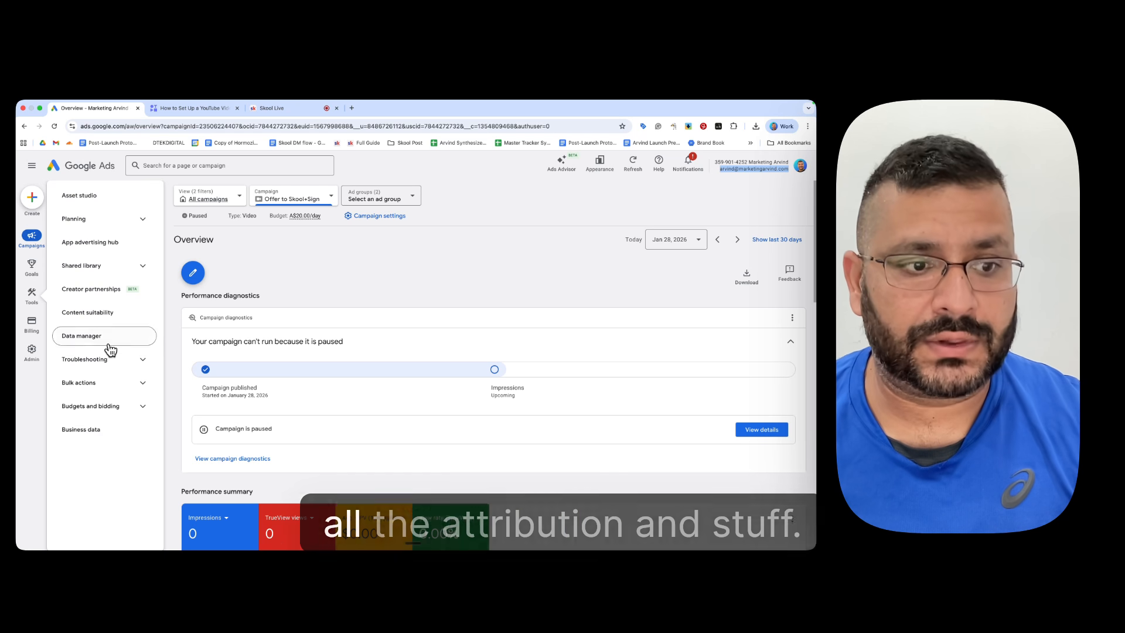
pyautogui.click(32, 265)
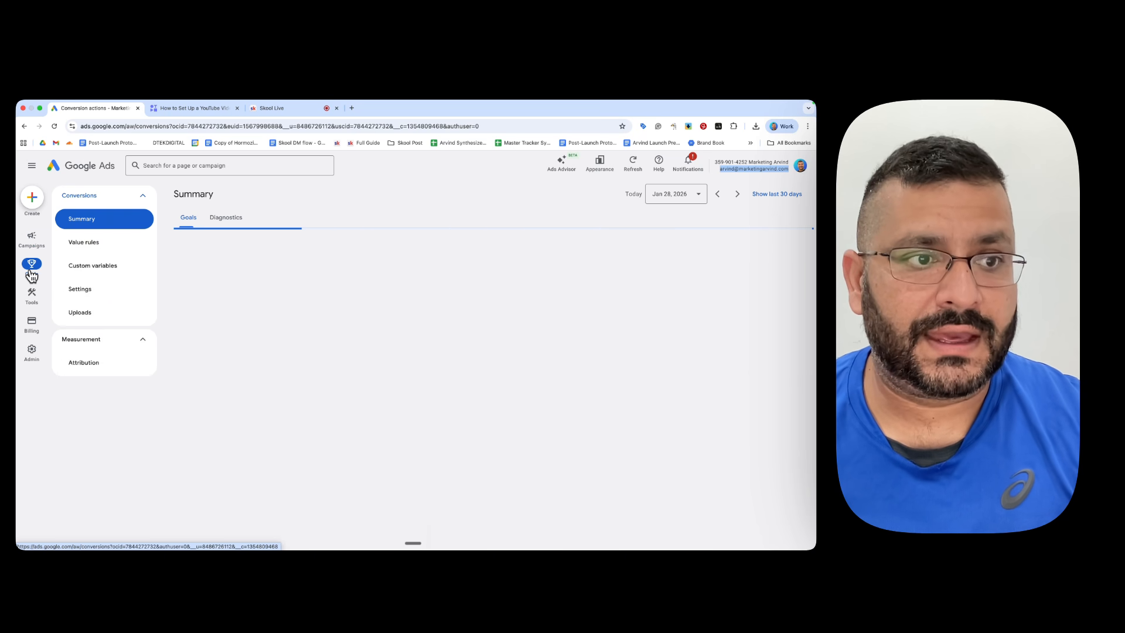
# Step: View the Asset studio, followed by the connected and featured products in the Data manager
pyautogui.moveTo(42, 333)
pyautogui.moveTo(32, 301)
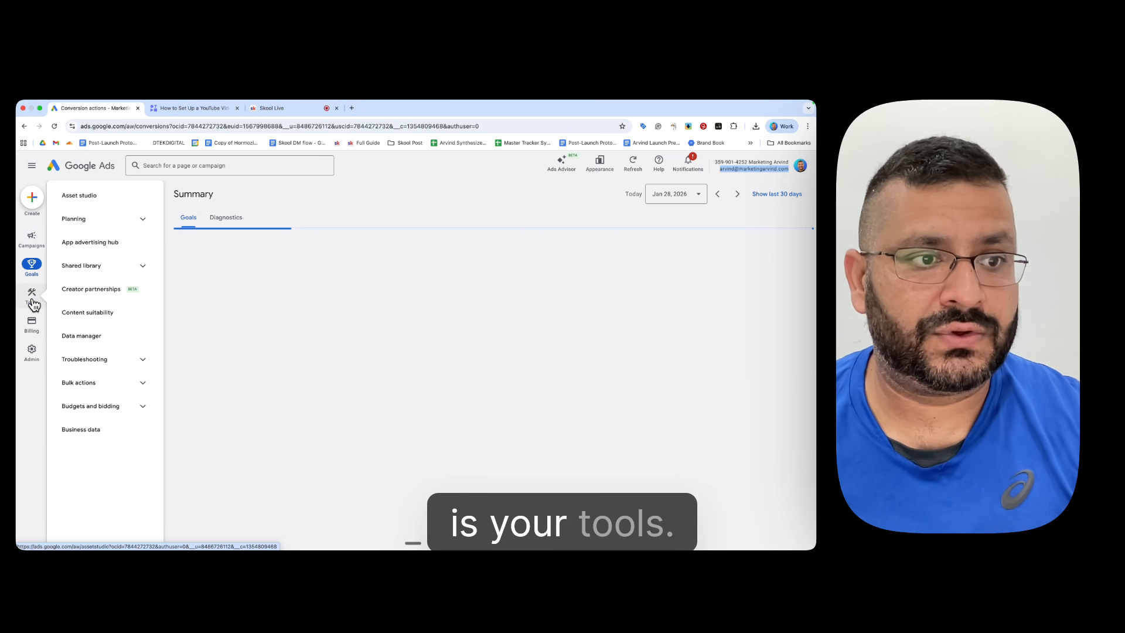
pyautogui.click(110, 199)
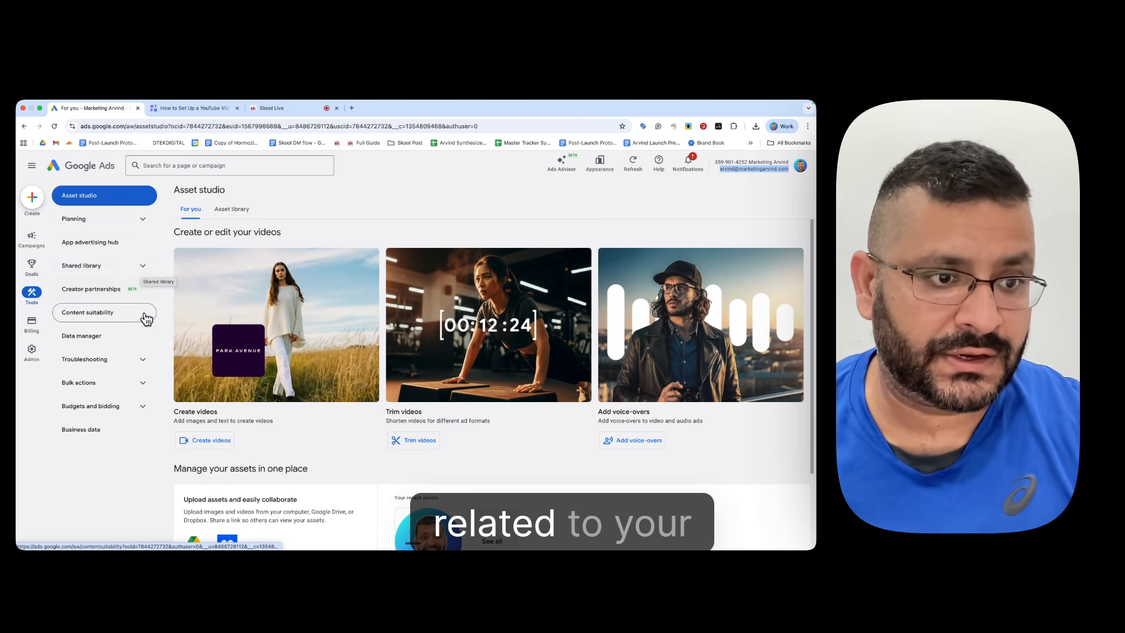
pyautogui.click(111, 337)
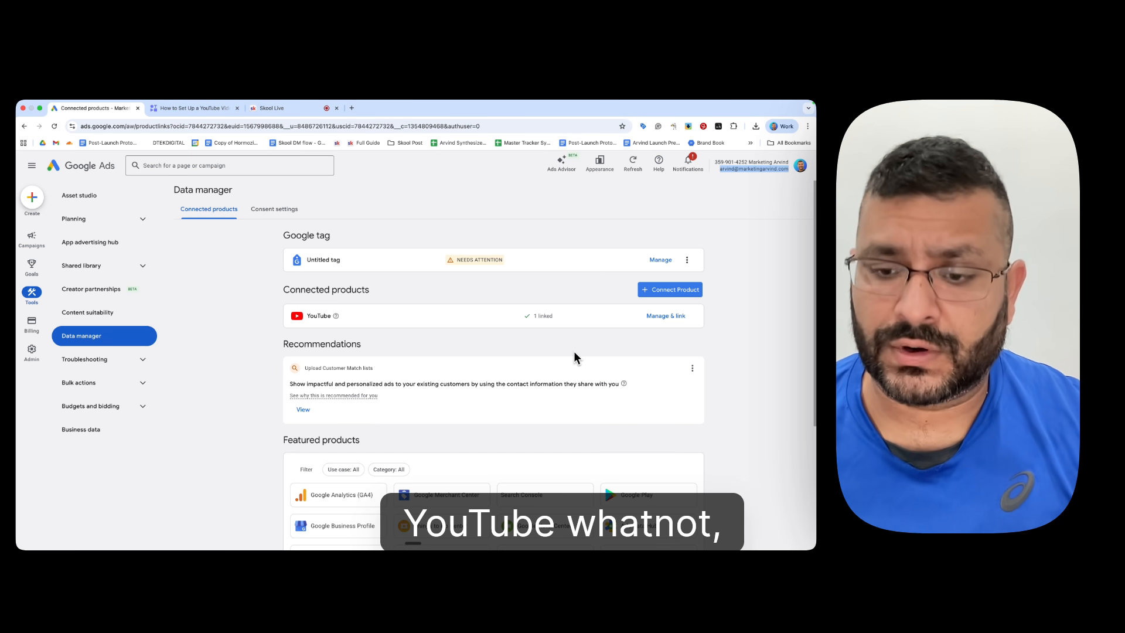
pyautogui.scroll(-3, 501, 367)
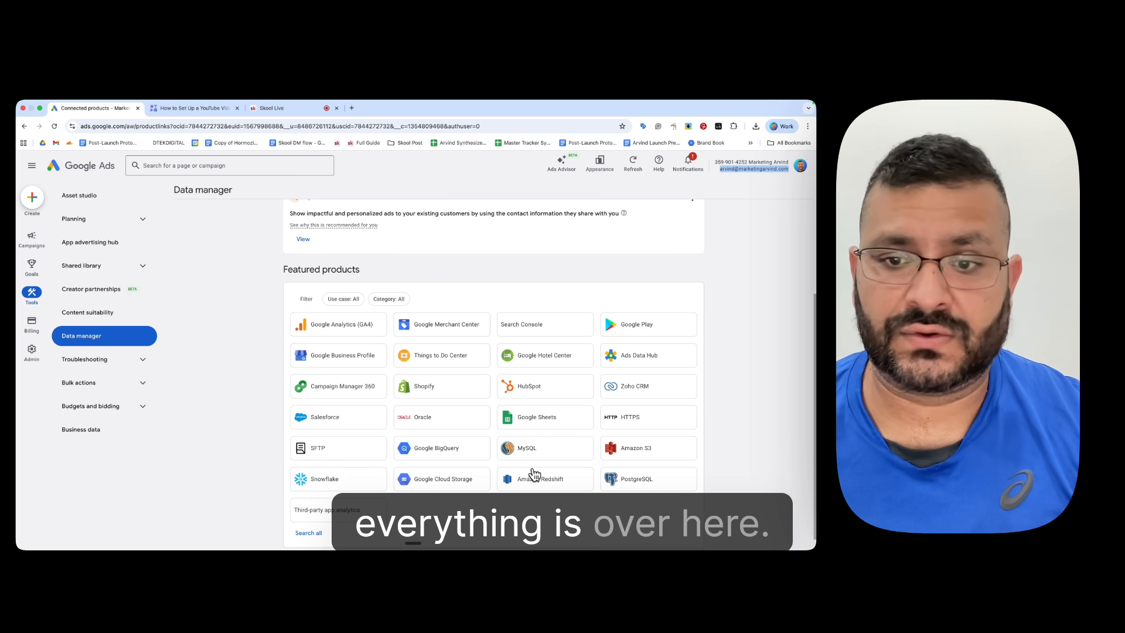
# Step: Check the Policy manager for policy issues and view the account's policy page in the admin area
pyautogui.click(126, 359)
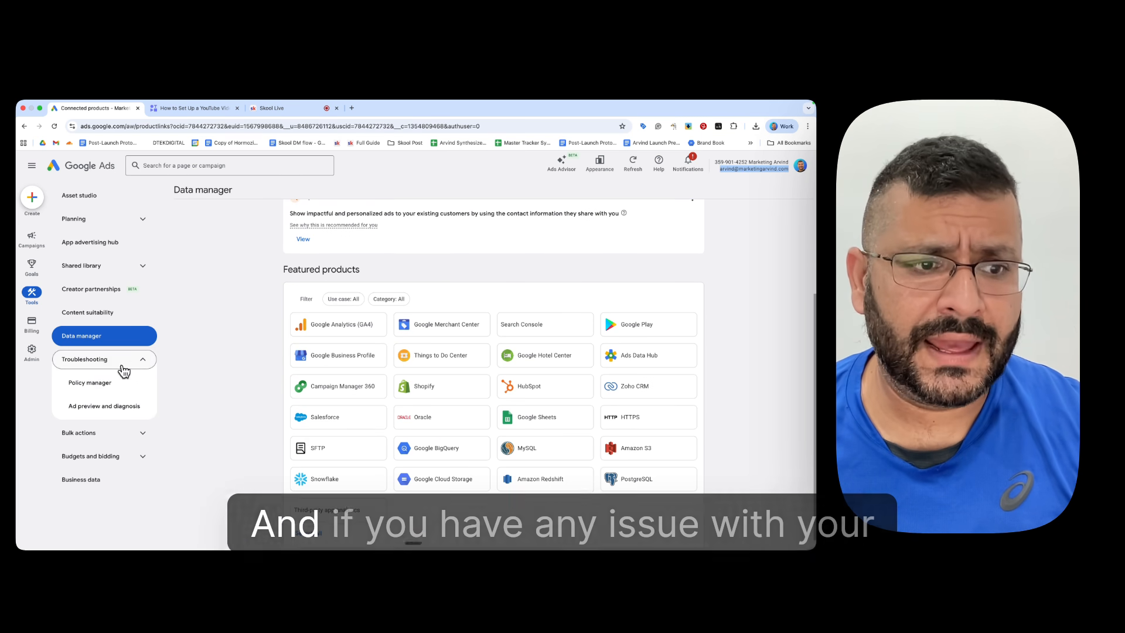
pyautogui.click(105, 383)
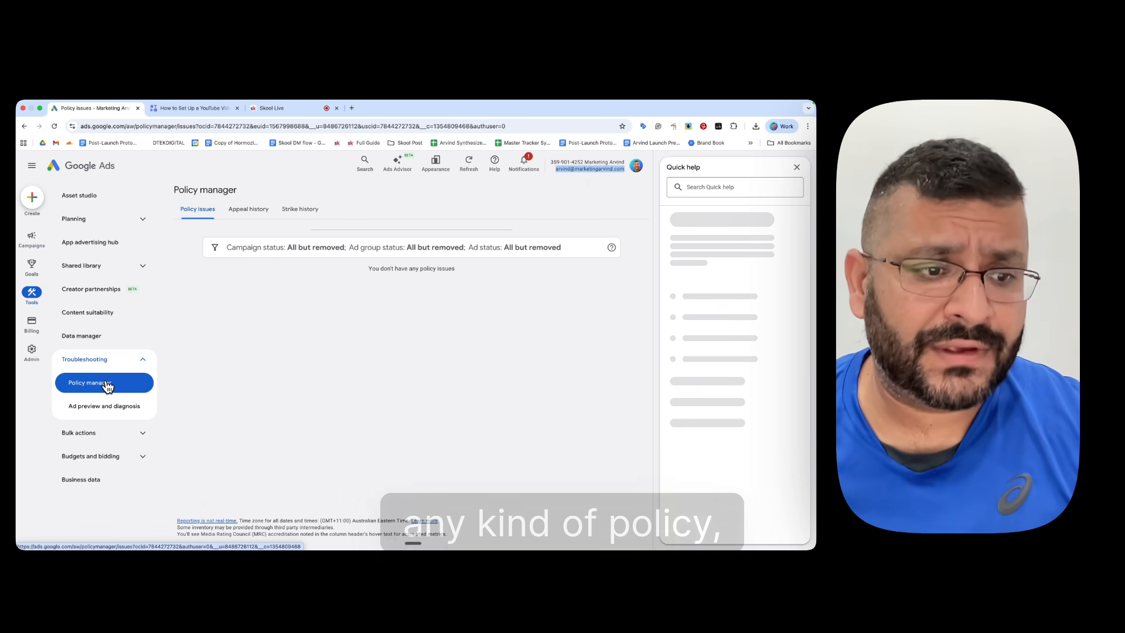
pyautogui.moveTo(33, 353)
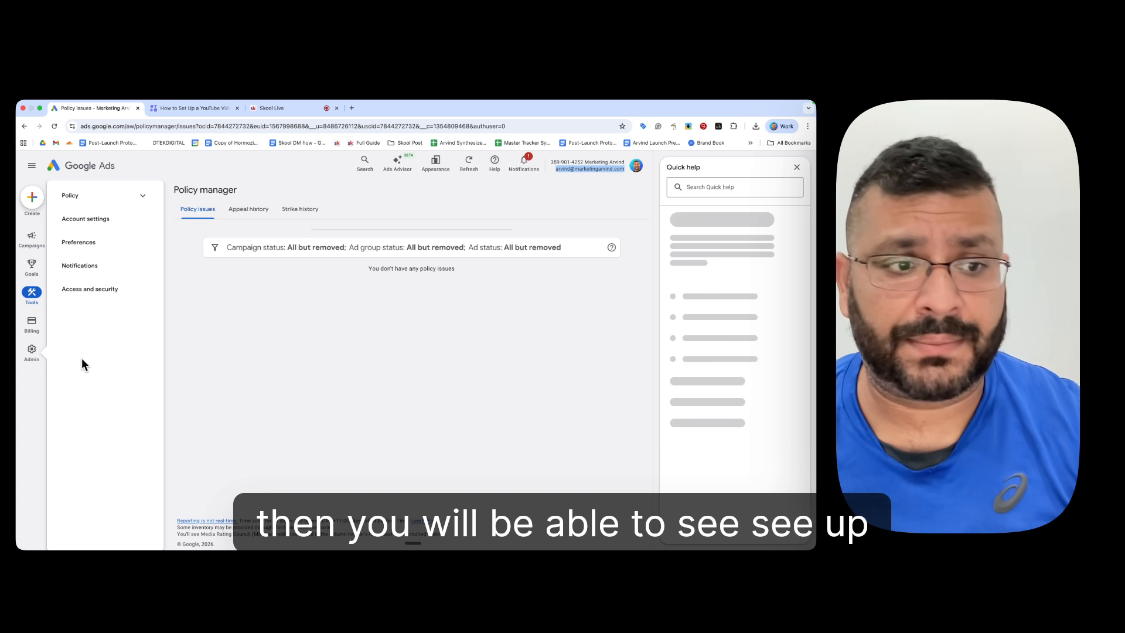
pyautogui.click(72, 196)
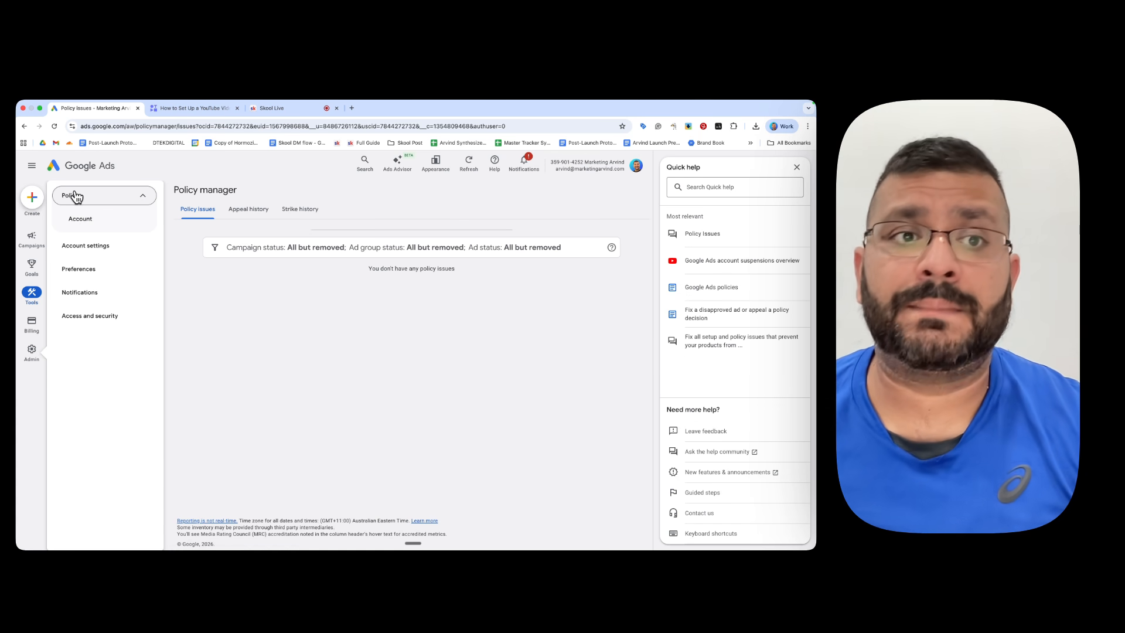
pyautogui.click(94, 219)
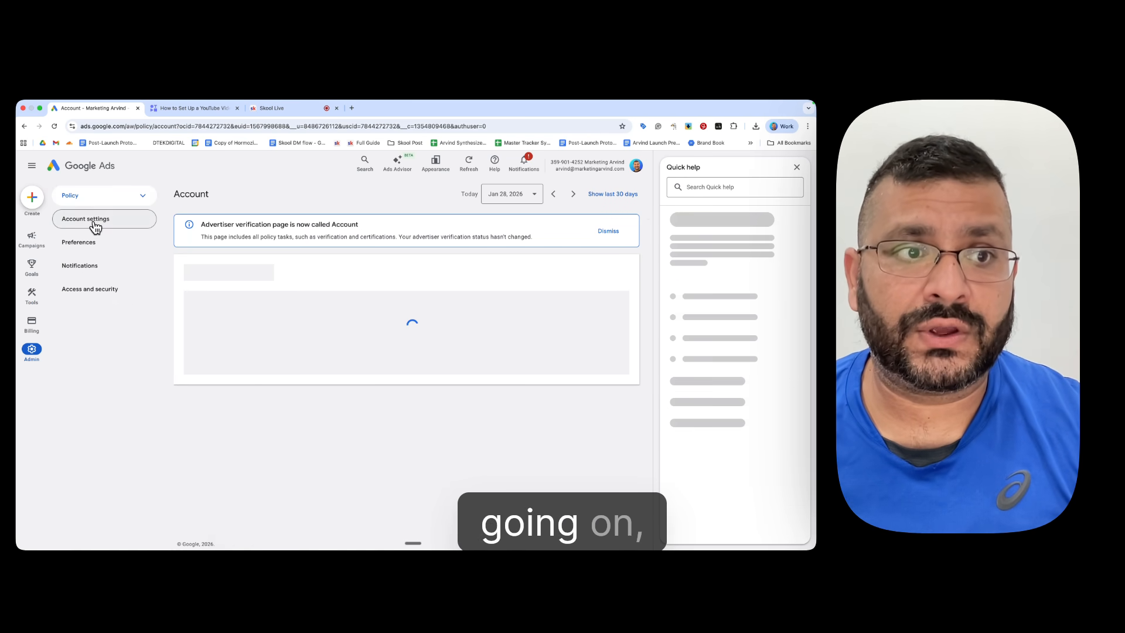
pyautogui.click(92, 226)
pyautogui.click(105, 219)
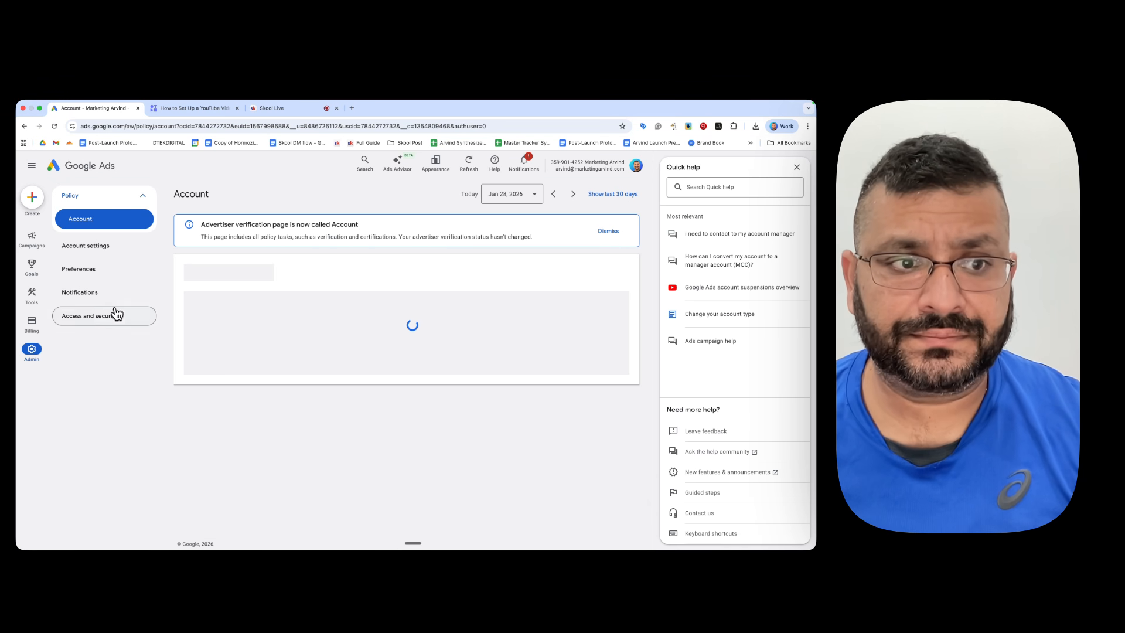
# Step: Review the Users, Managers and Security sections of the account's Access and security settings
pyautogui.click(91, 324)
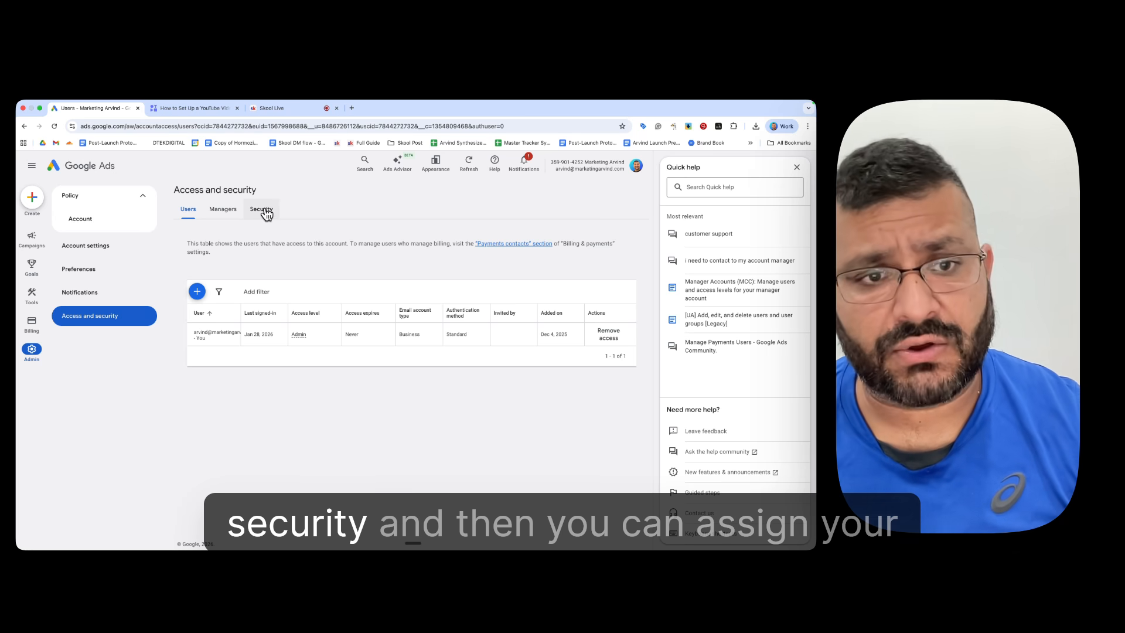
pyautogui.click(224, 210)
pyautogui.click(258, 212)
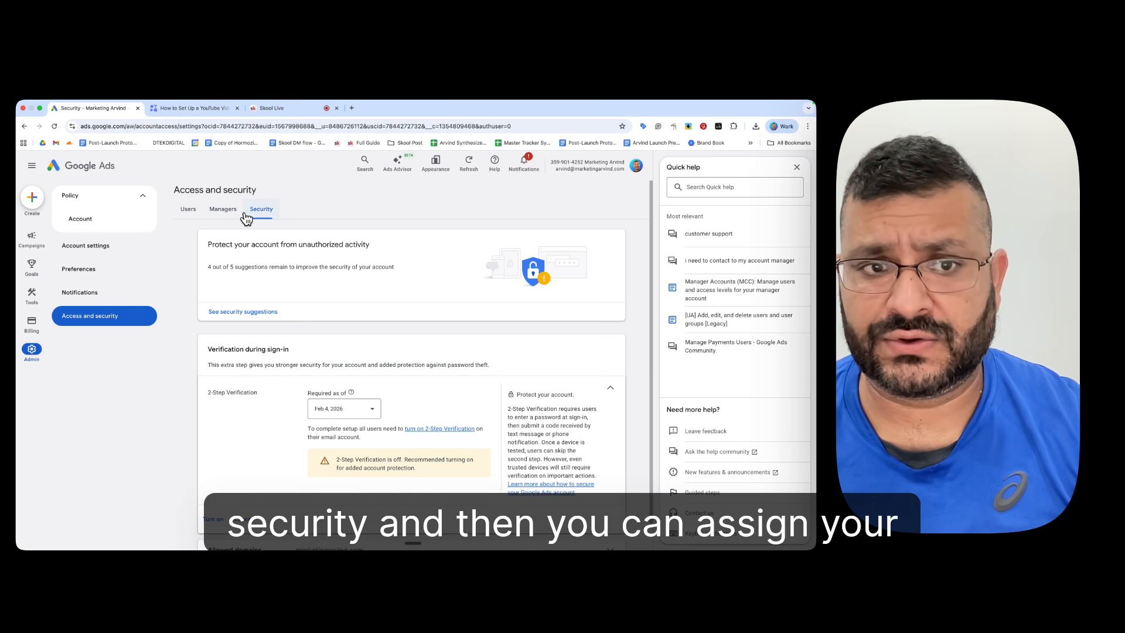
pyautogui.scroll(-1, 413, 292)
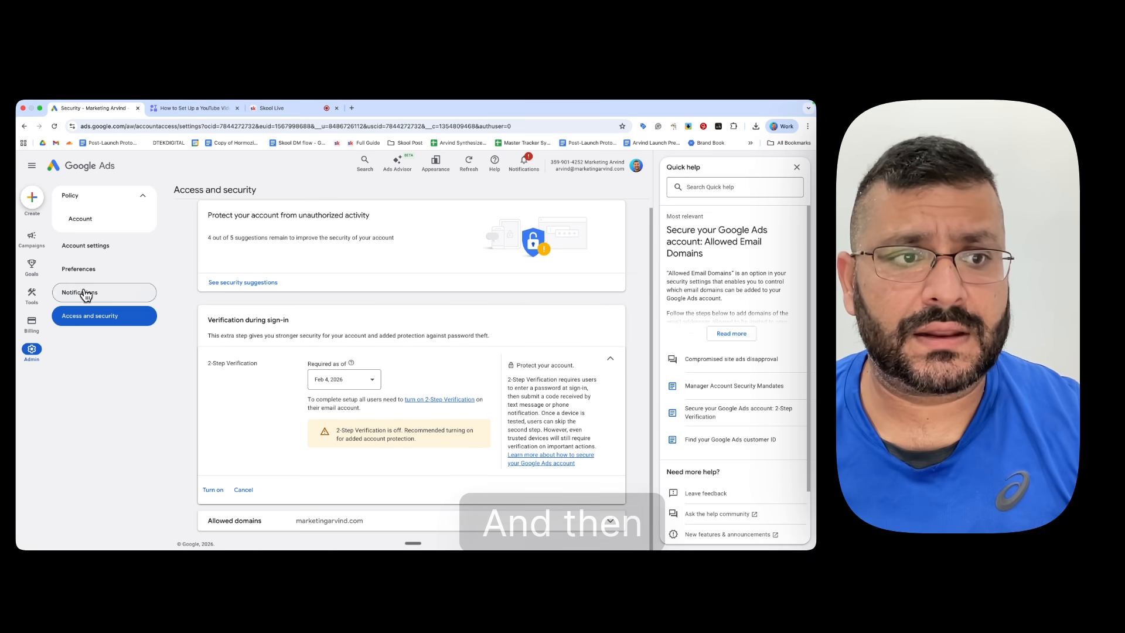
# Step: Review the account preferences, including the details of Recommendations for your business, and view the Billing summary
pyautogui.click(85, 293)
pyautogui.click(91, 280)
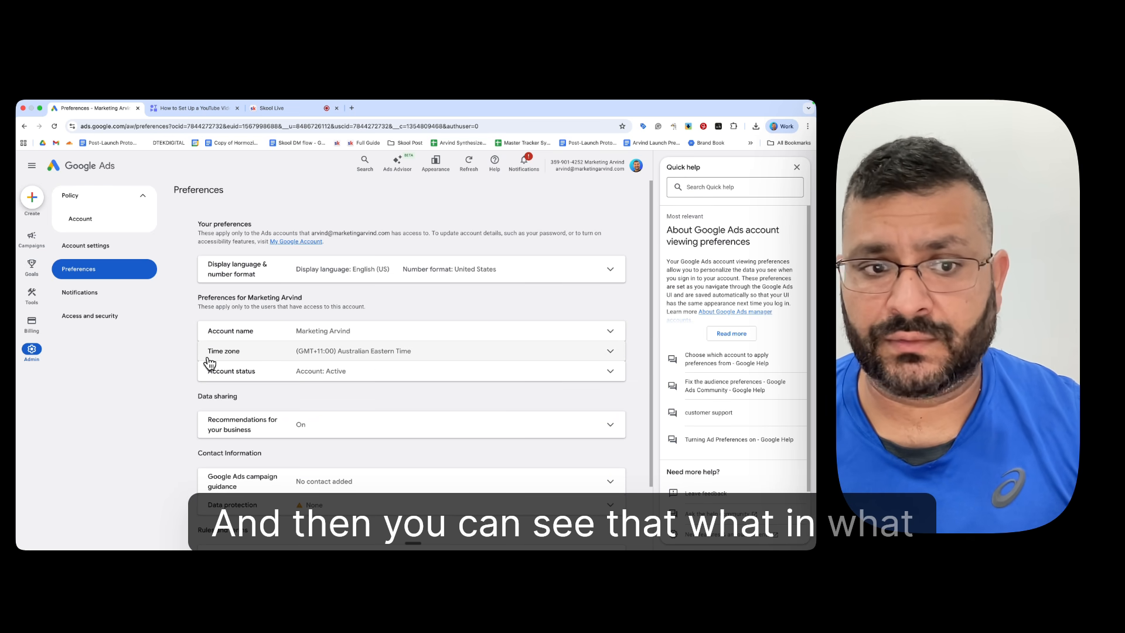
pyautogui.scroll(-3, 458, 369)
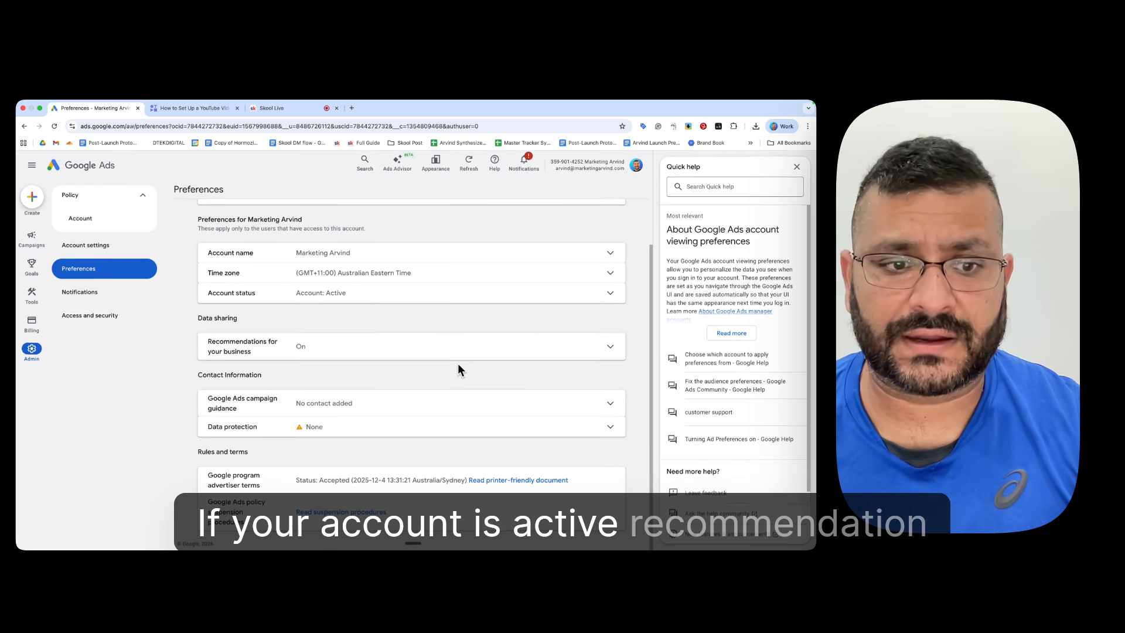
pyautogui.click(364, 352)
pyautogui.scroll(-2, 452, 414)
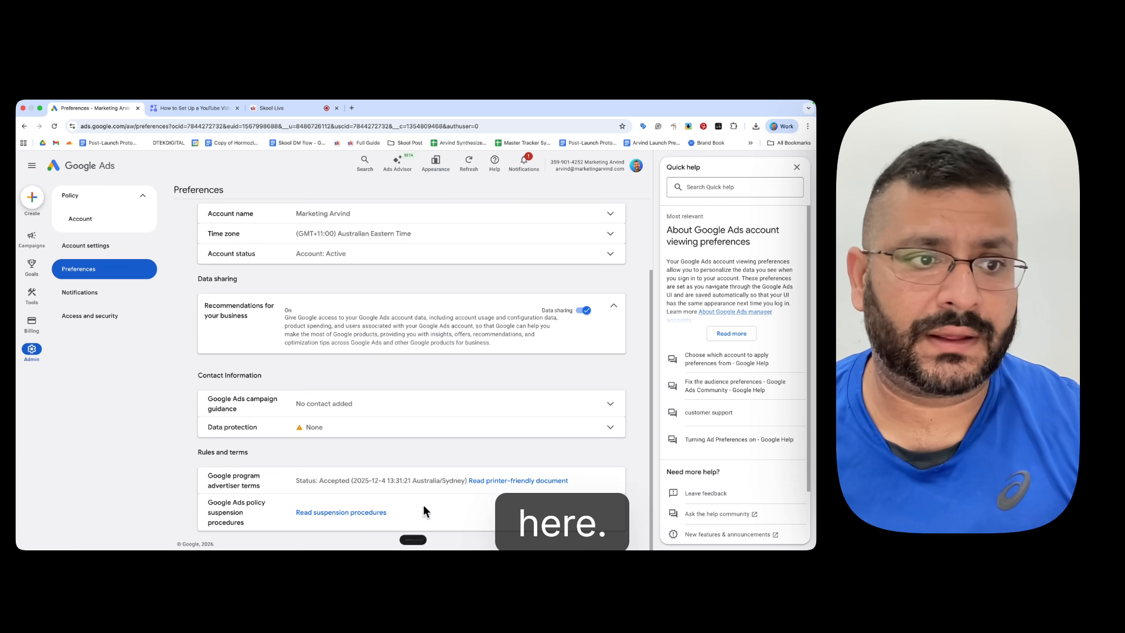
pyautogui.click(32, 328)
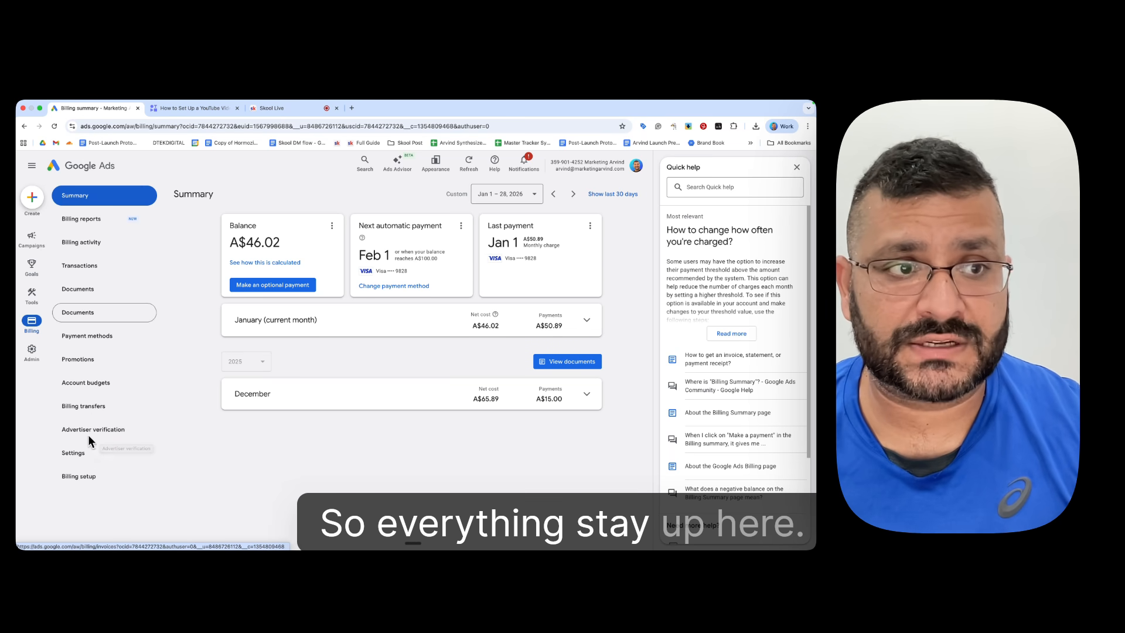
# Step: Return to the campaign overview with Quick help closed and view the available date range presets
pyautogui.click(26, 239)
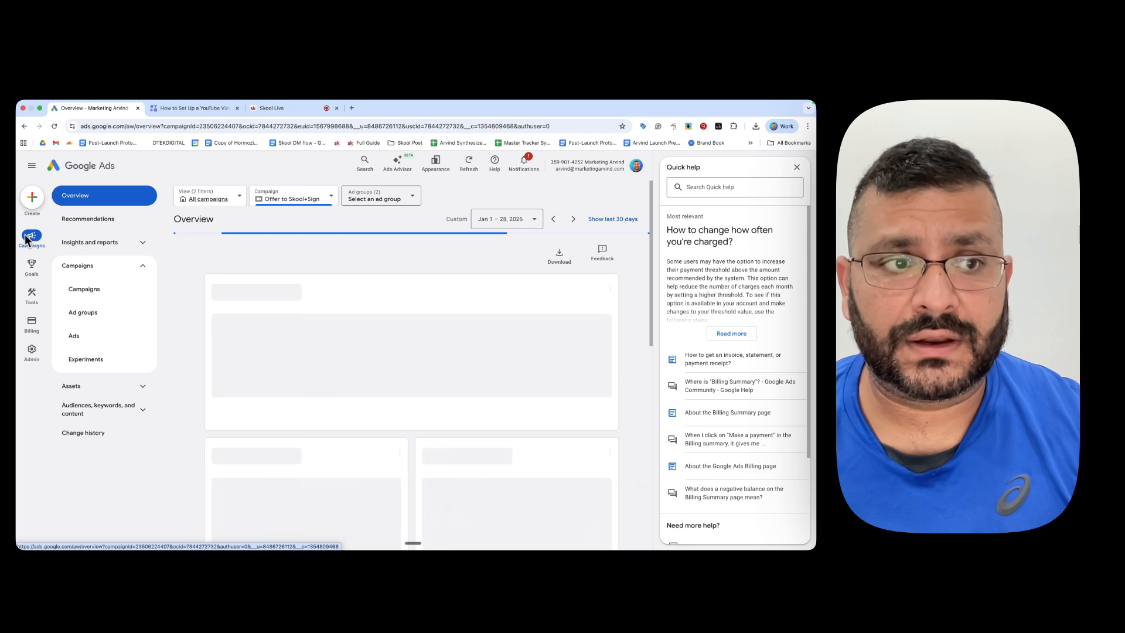
pyautogui.click(798, 167)
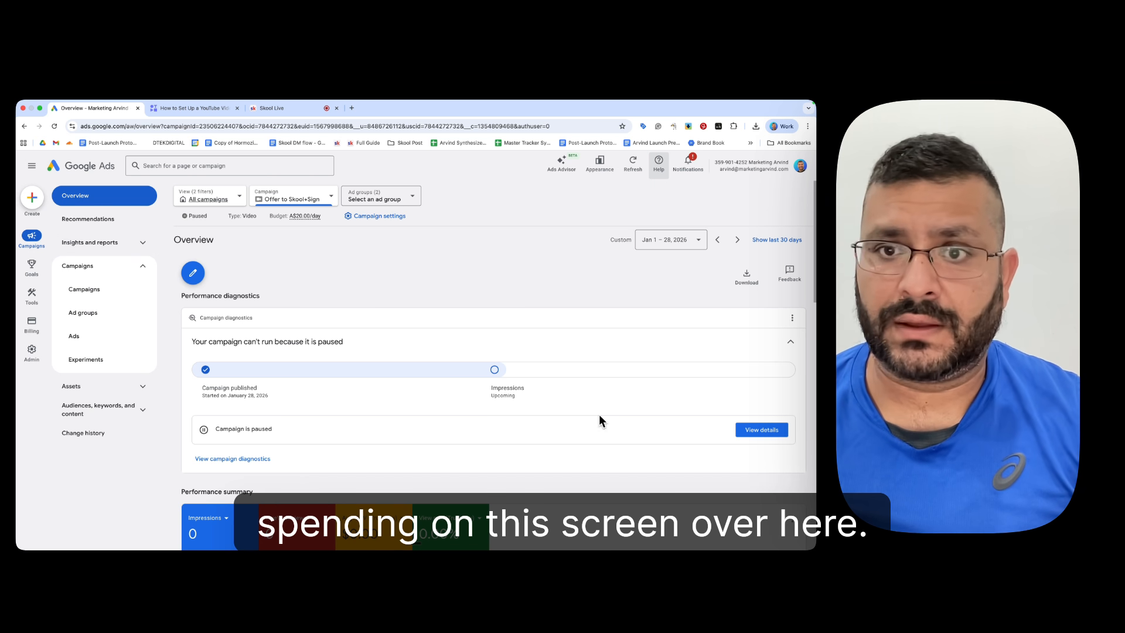
pyautogui.click(678, 240)
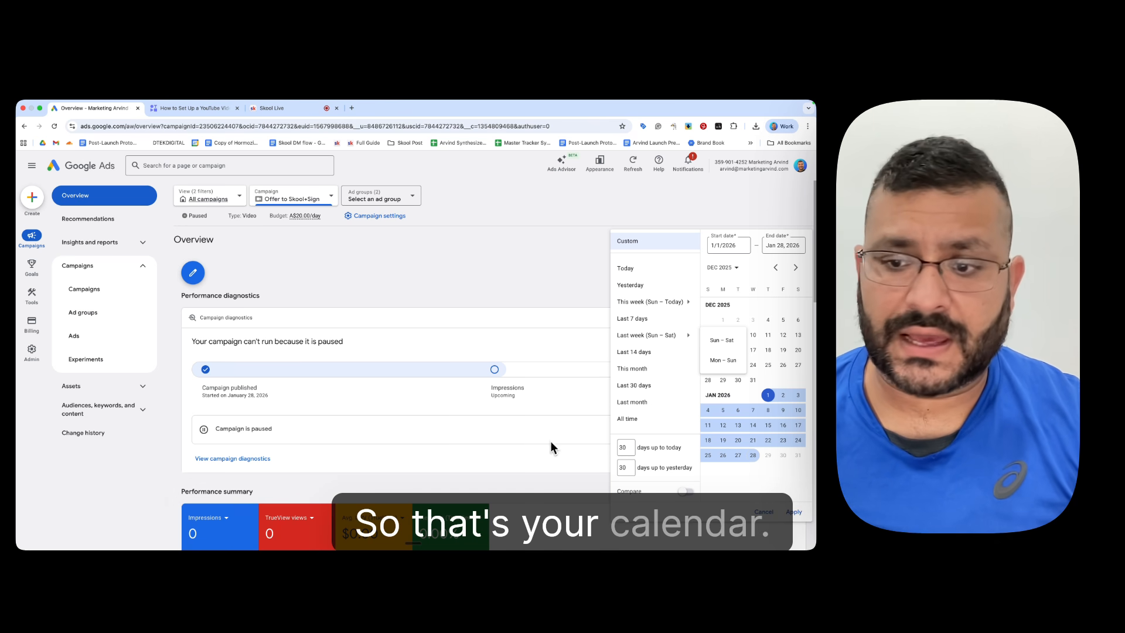
pyautogui.click(764, 512)
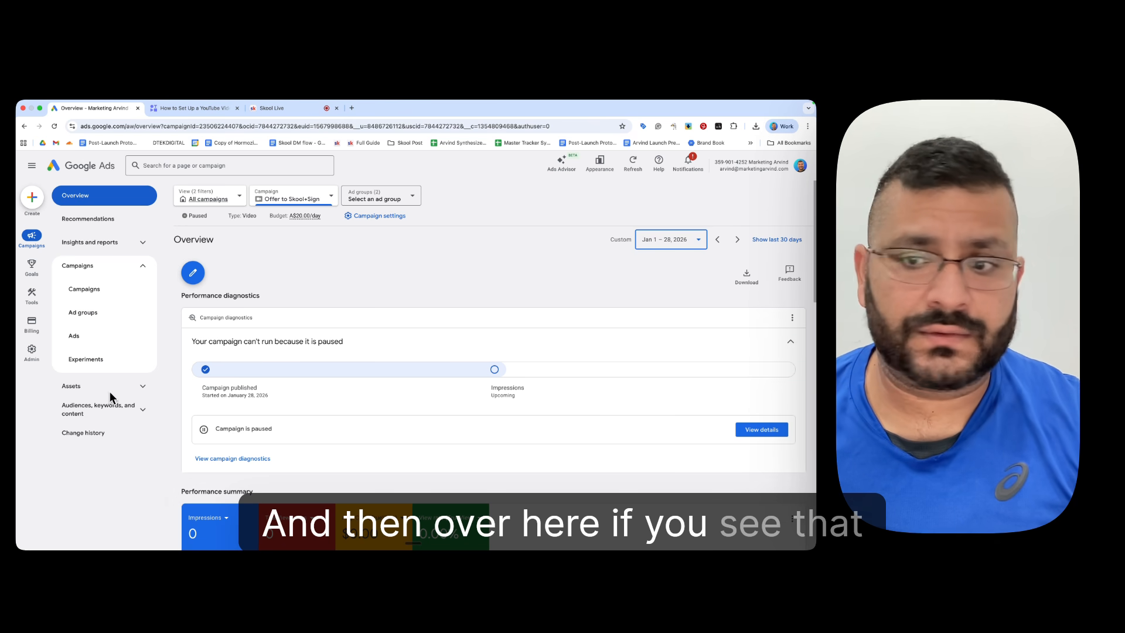
# Step: View the campaign type views and the campaign list, dismissing the Workspace filters tip
pyautogui.click(237, 199)
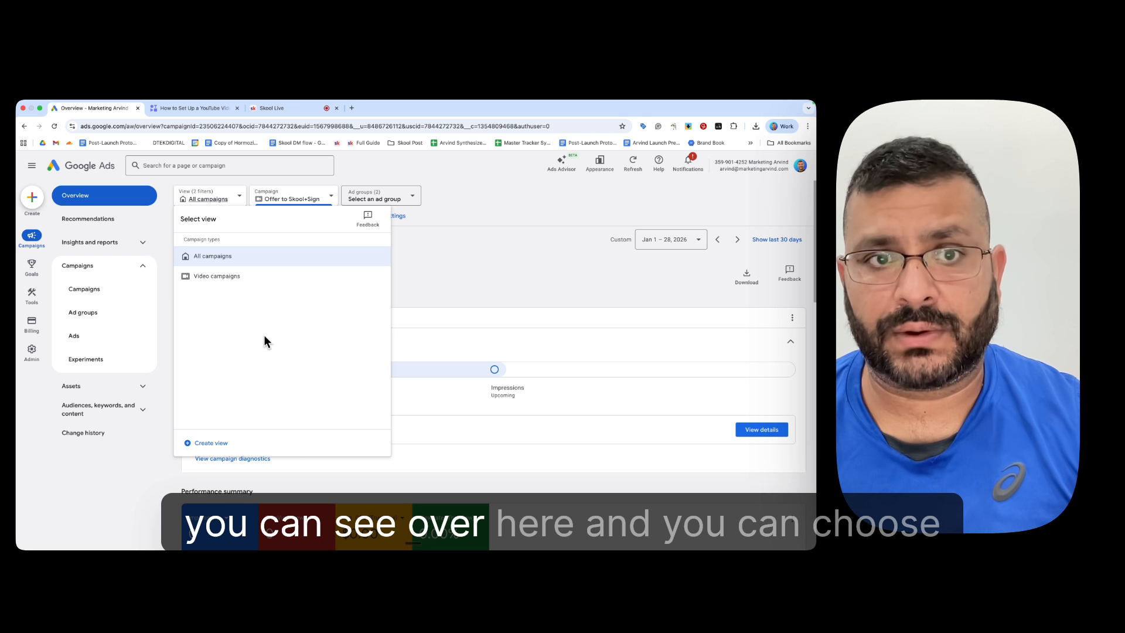
pyautogui.click(315, 199)
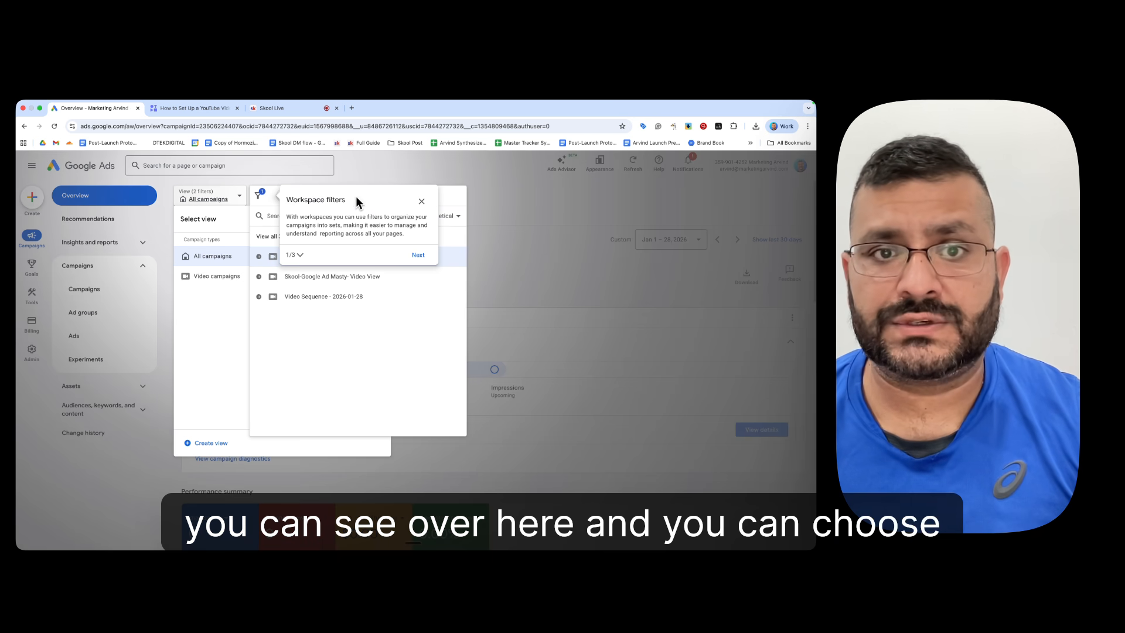
pyautogui.click(421, 201)
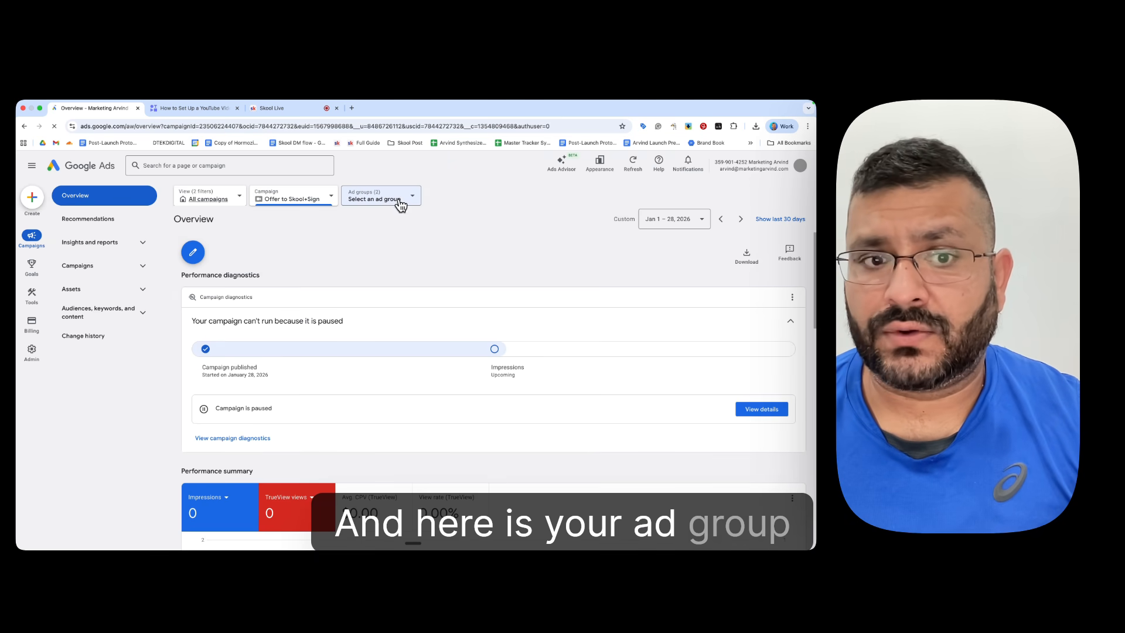
# Step: Look at the account's campaigns and list the ad groups under the Offer to Skool+Sign campaign
pyautogui.click(401, 204)
pyautogui.click(292, 204)
pyautogui.click(292, 202)
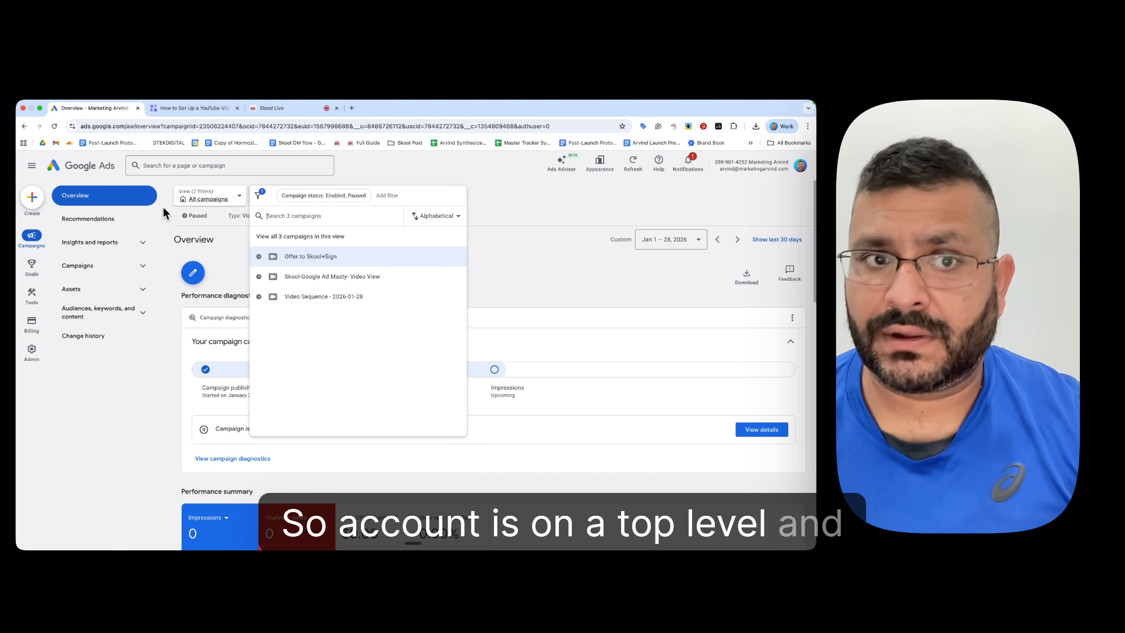
pyautogui.click(527, 285)
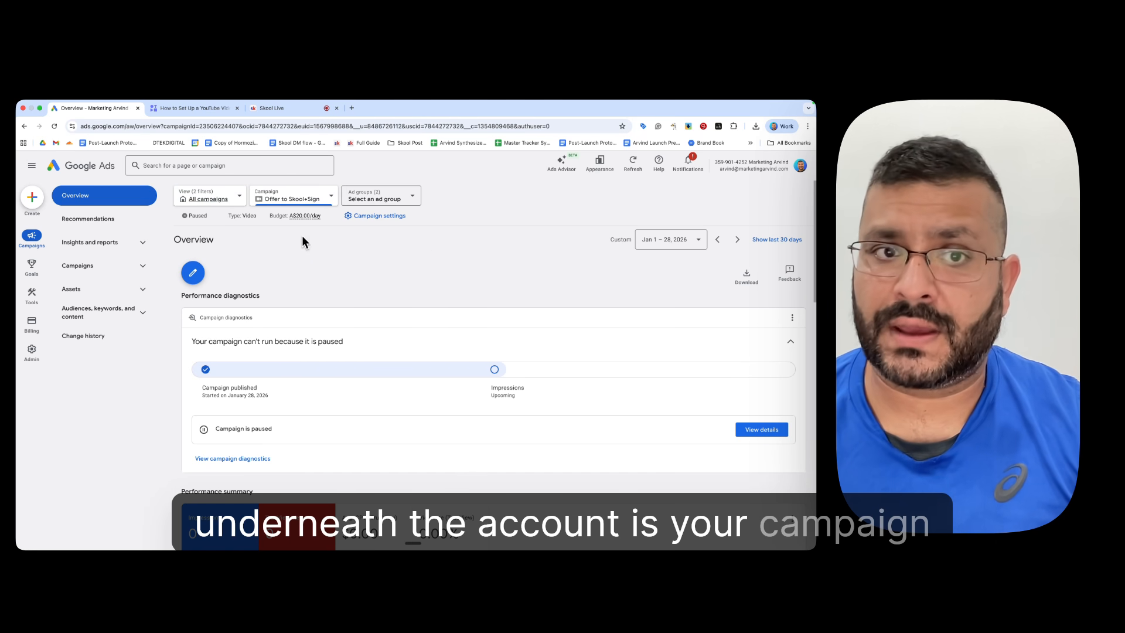
pyautogui.click(376, 194)
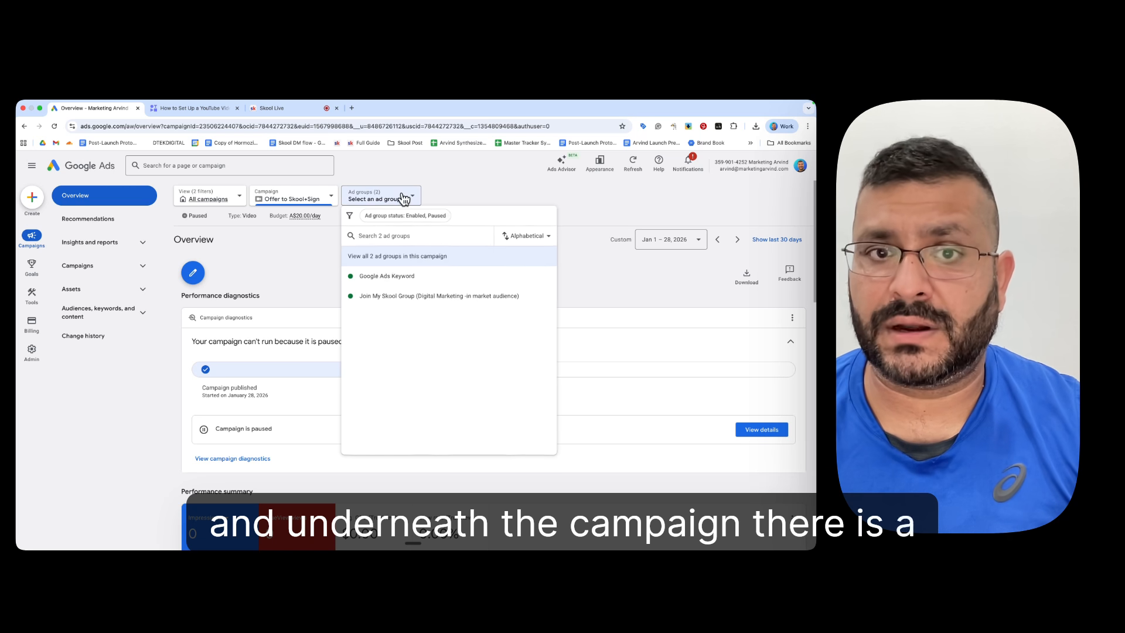
# Step: View the Offer to Skool+Sign campaign overview and performance summary, and look at the types of items that can be created
pyautogui.click(603, 285)
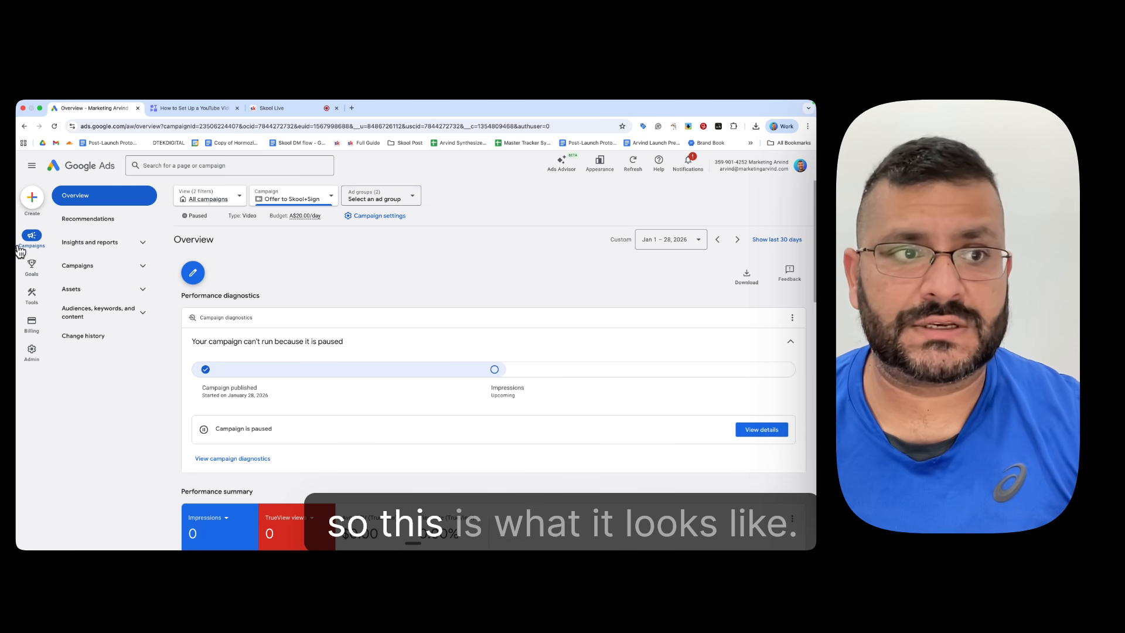
pyautogui.scroll(-5, 477, 297)
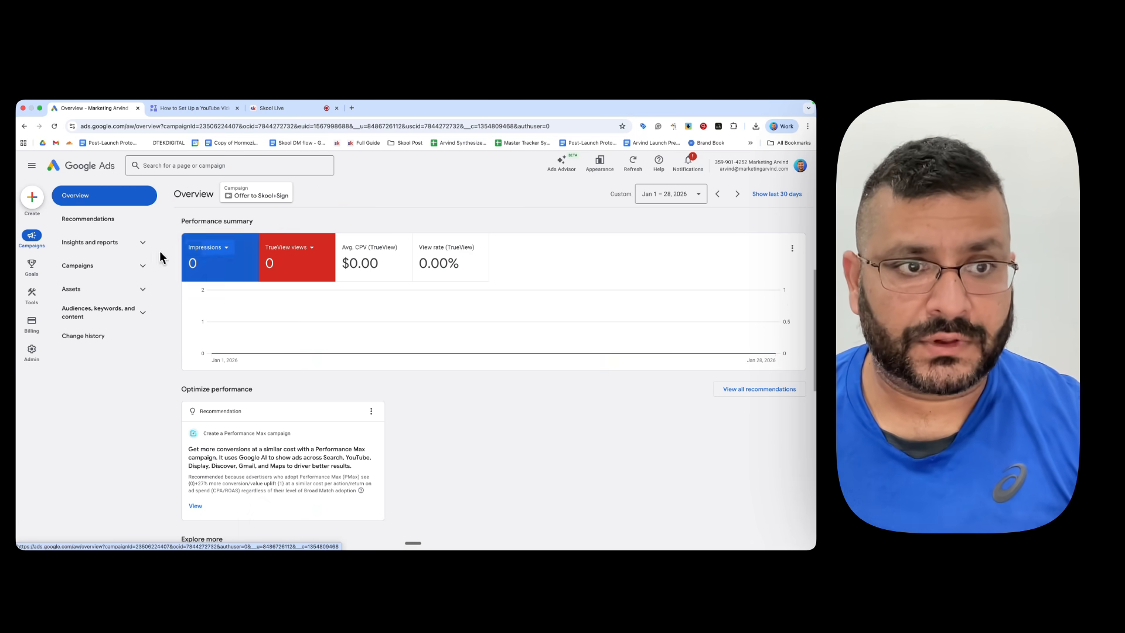
pyautogui.click(125, 266)
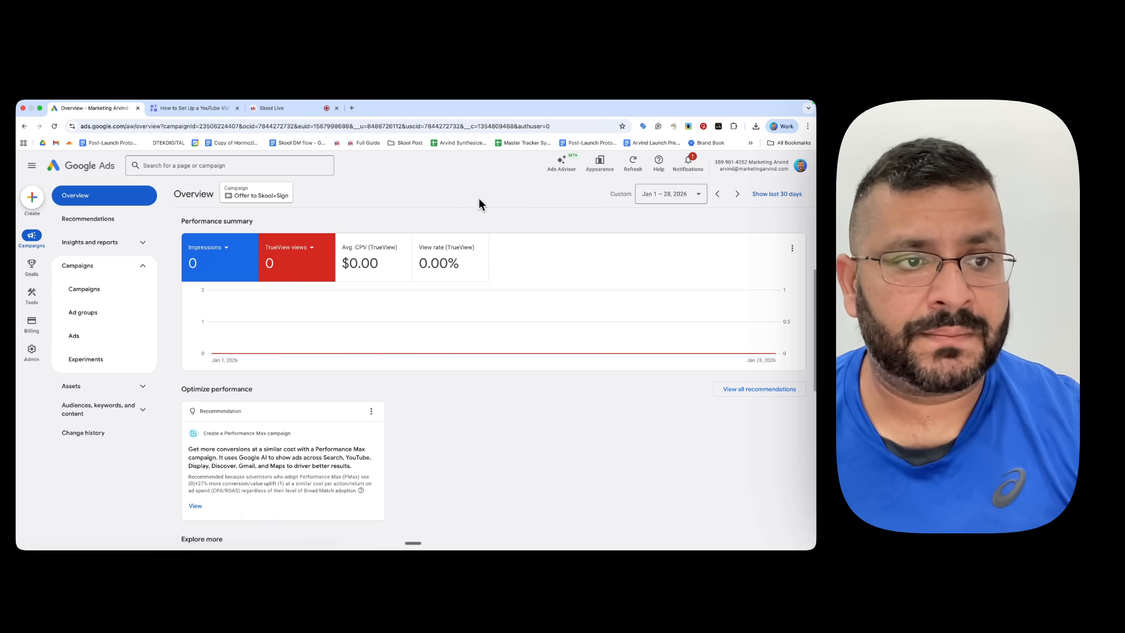
pyautogui.click(31, 199)
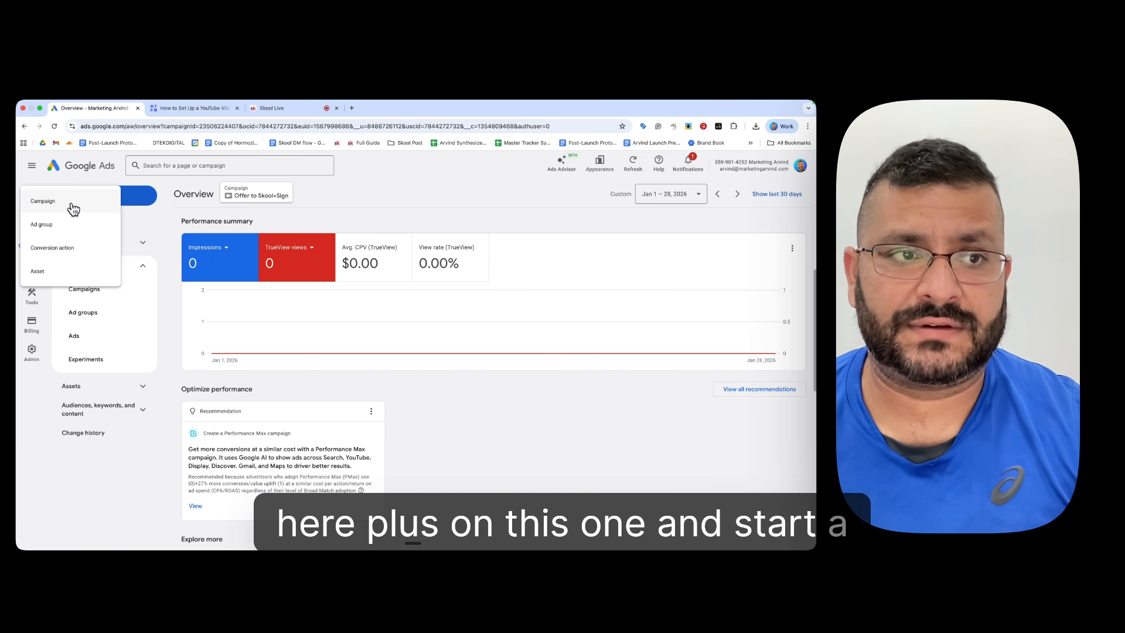
pyautogui.click(91, 301)
# Step: View the campaign's Campaigns, Ad groups and Ads pages, including the list of ads with their performance columns
pyautogui.click(85, 291)
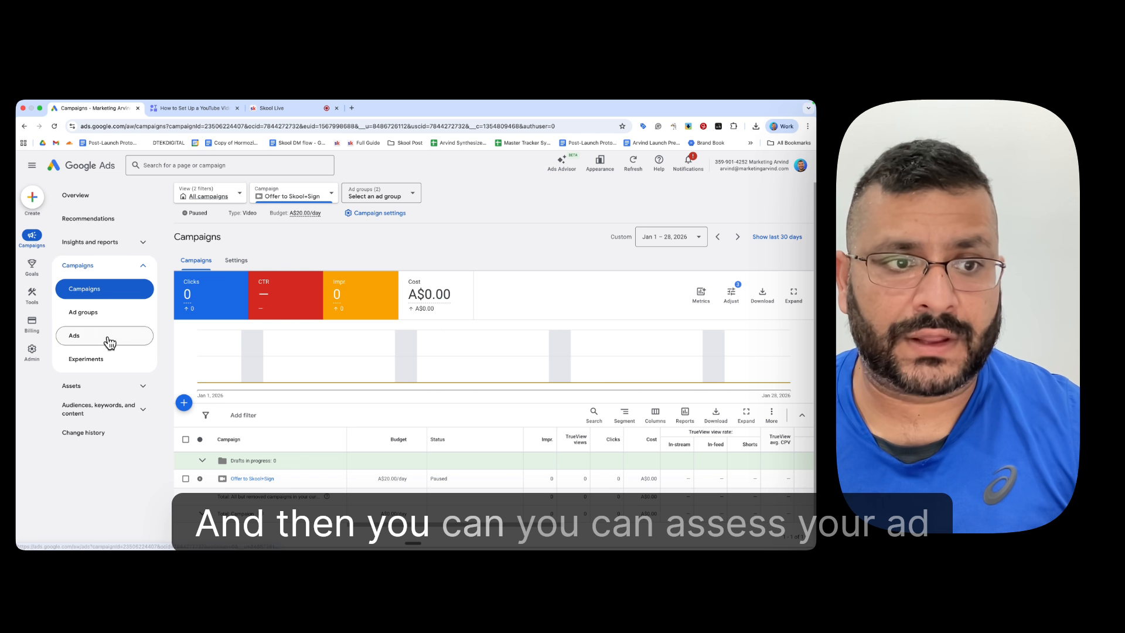
pyautogui.click(85, 315)
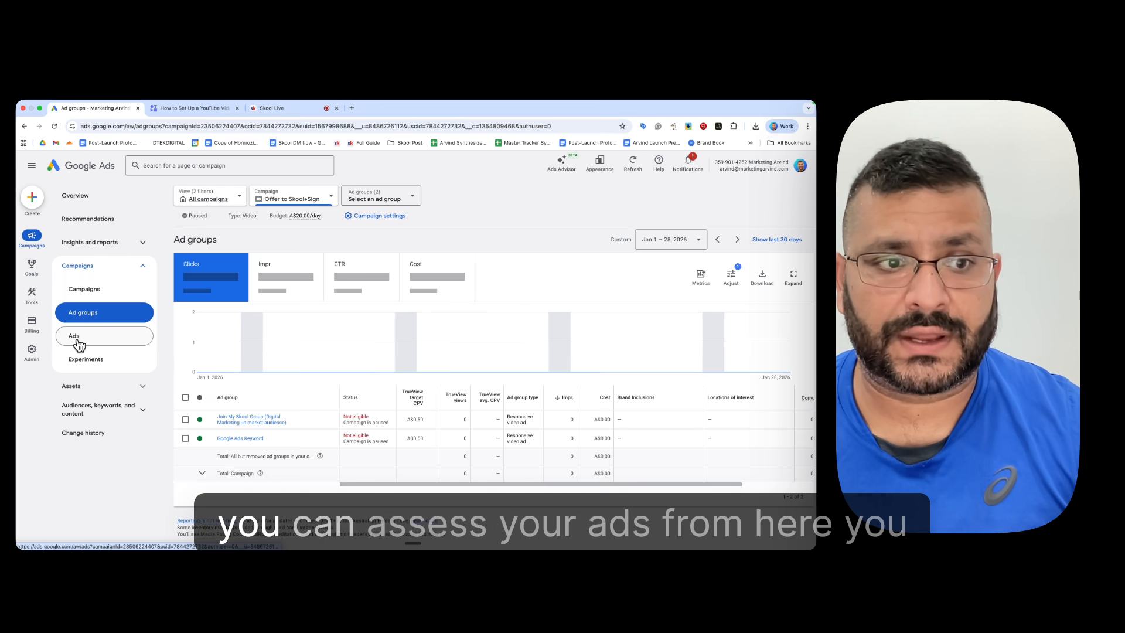
pyautogui.click(79, 342)
pyautogui.scroll(-3, 452, 383)
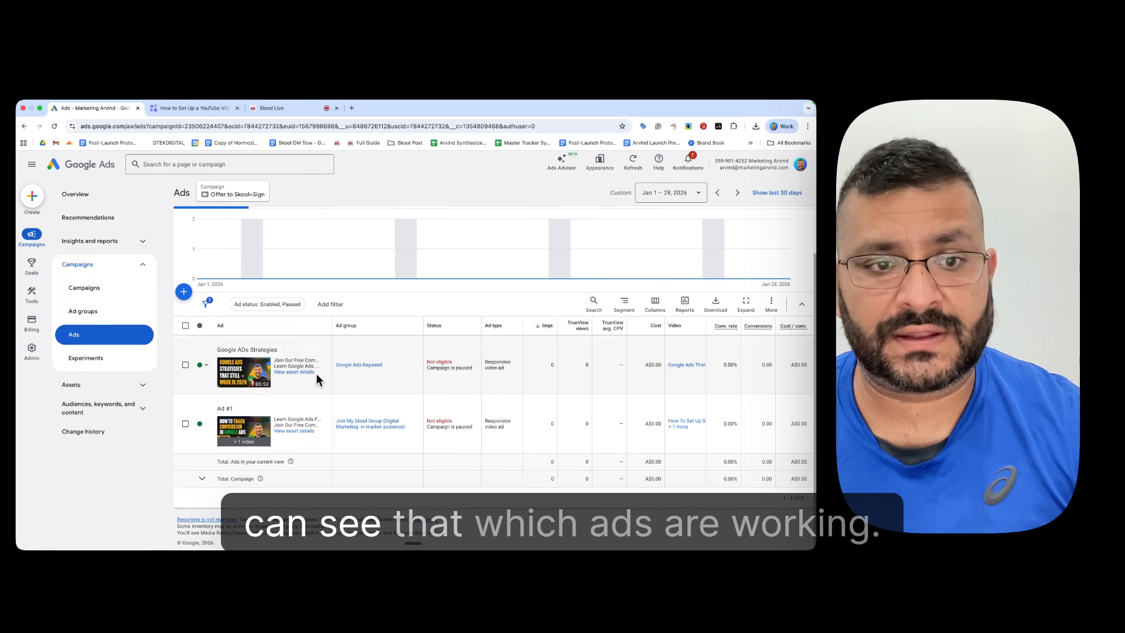
# Step: View the Assets associations and the list of videos used in the Offer to Skool+Sign campaign
pyautogui.click(138, 393)
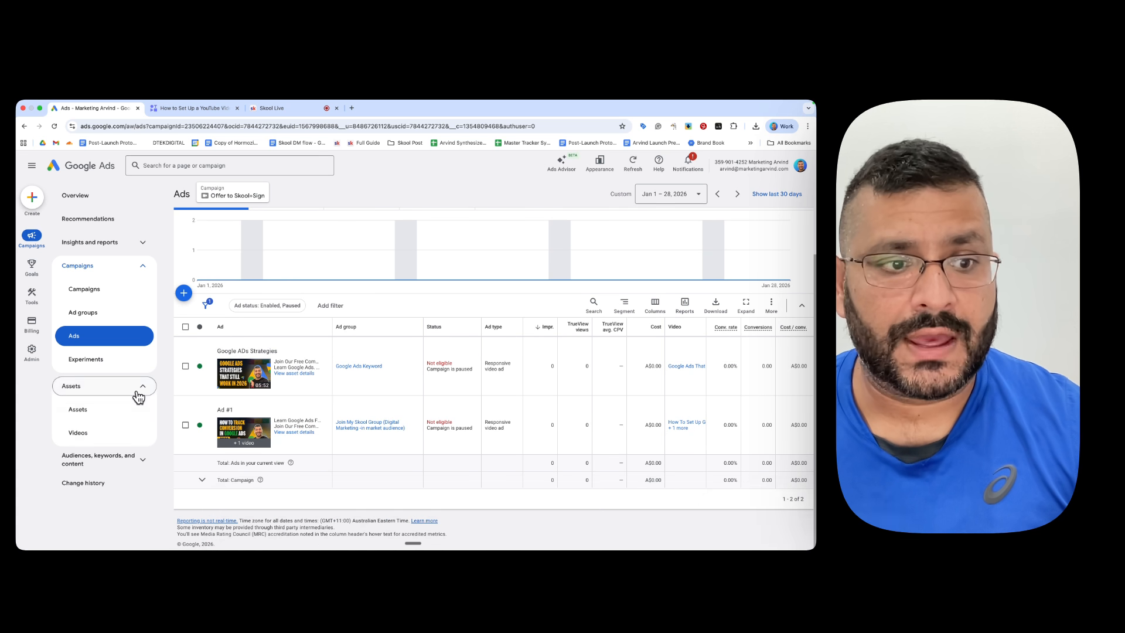
pyautogui.click(78, 413)
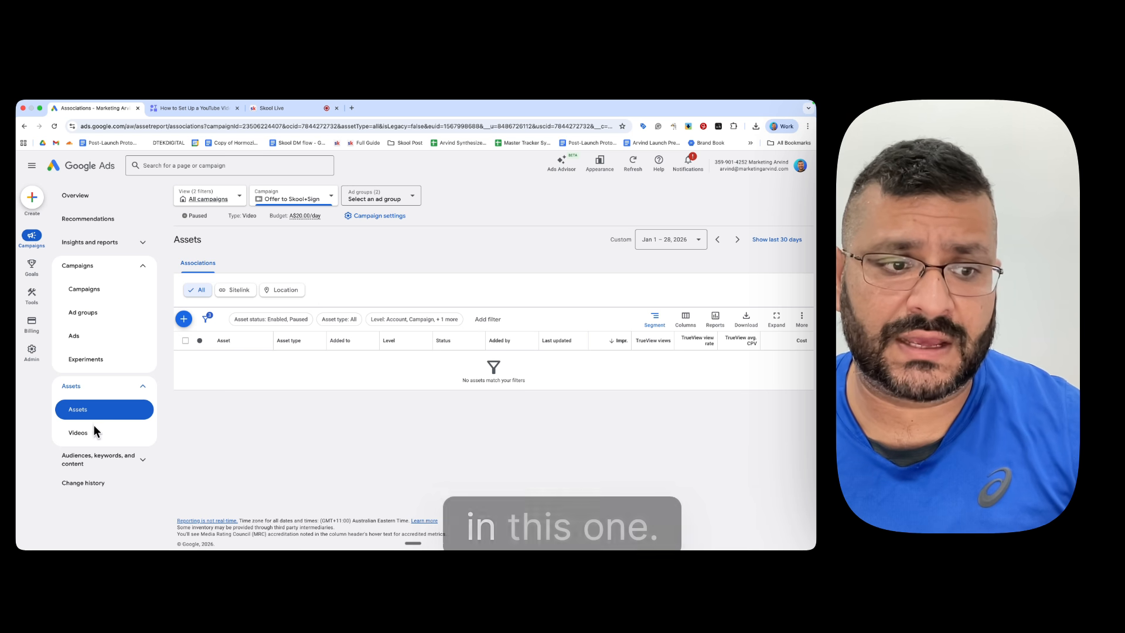
pyautogui.click(85, 439)
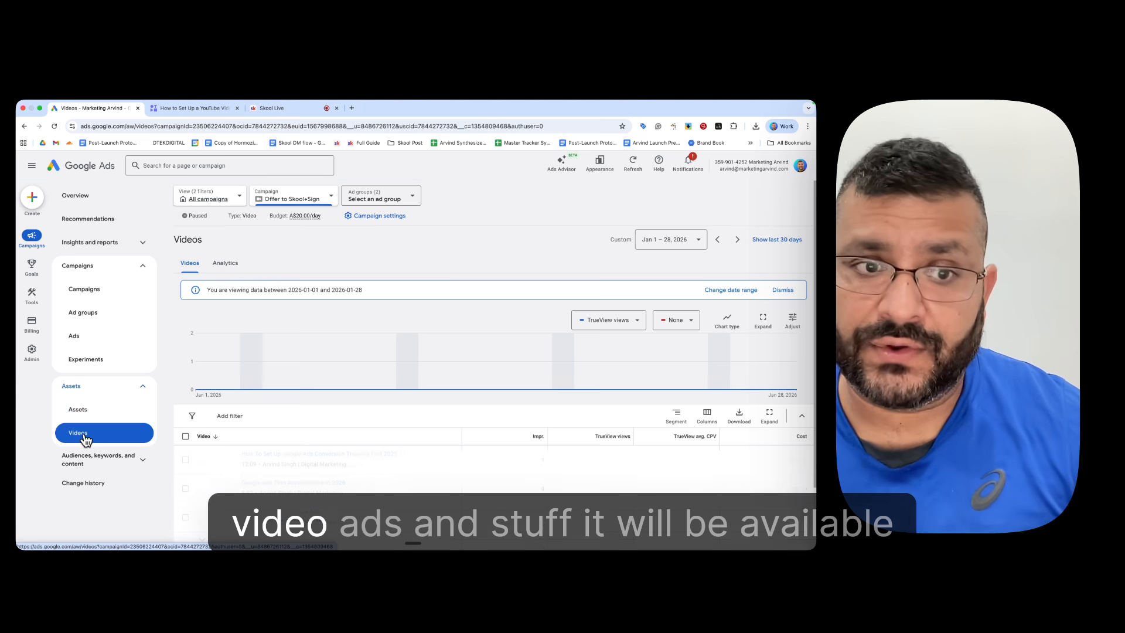
pyautogui.scroll(-3, 381, 438)
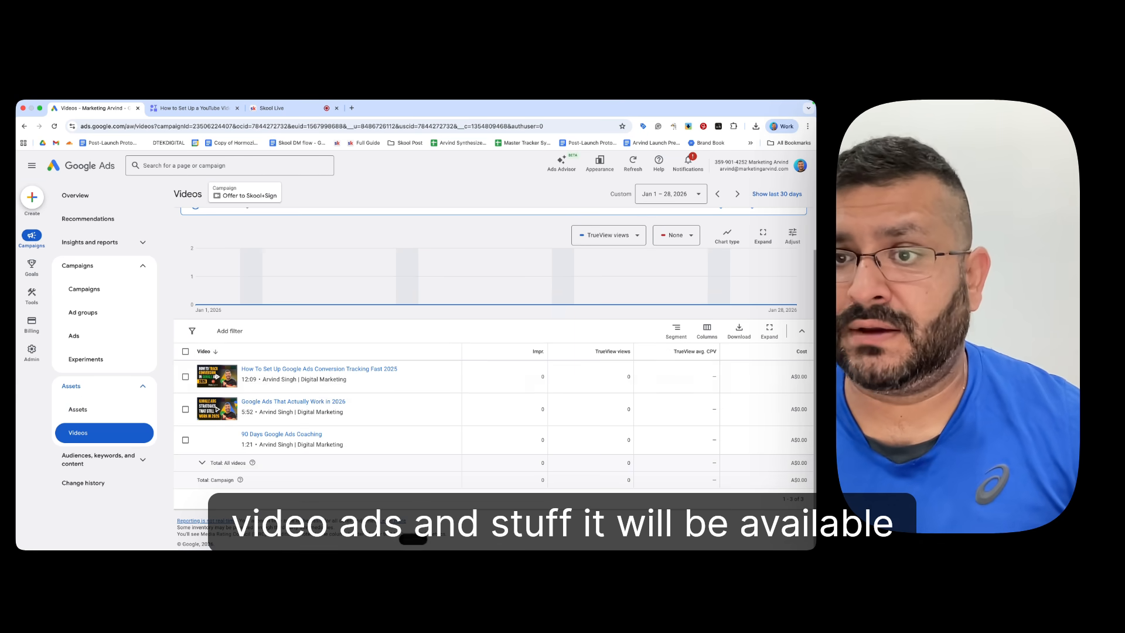
# Step: View the audiences and the targeted locations of the Offer to Skool+Sign campaign
pyautogui.click(148, 460)
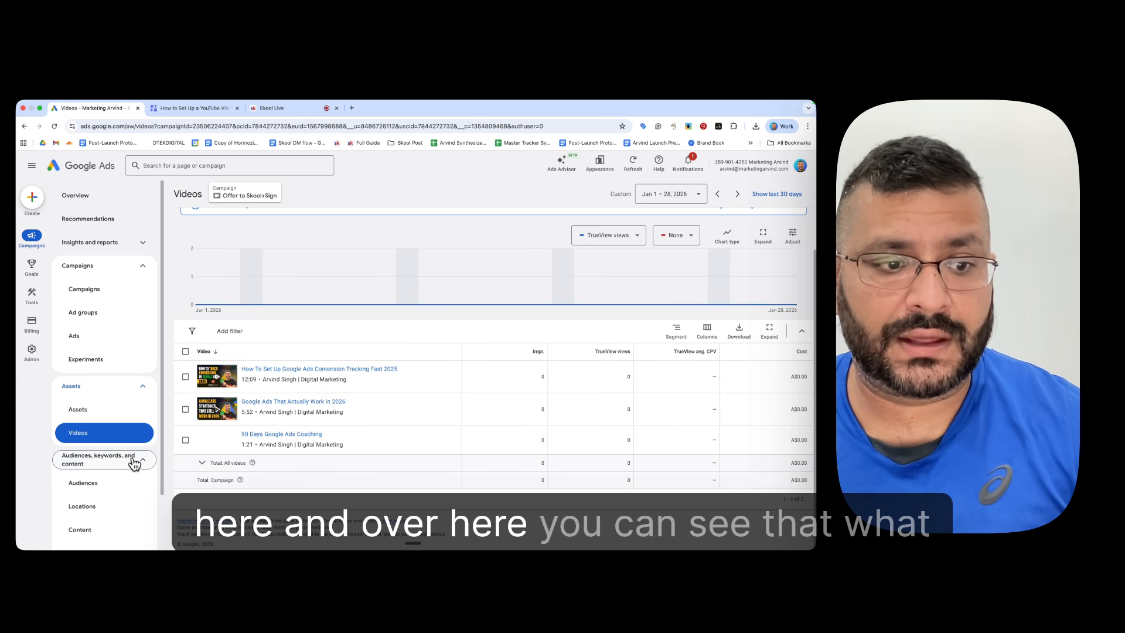
pyautogui.scroll(-2, 126, 440)
pyautogui.click(101, 418)
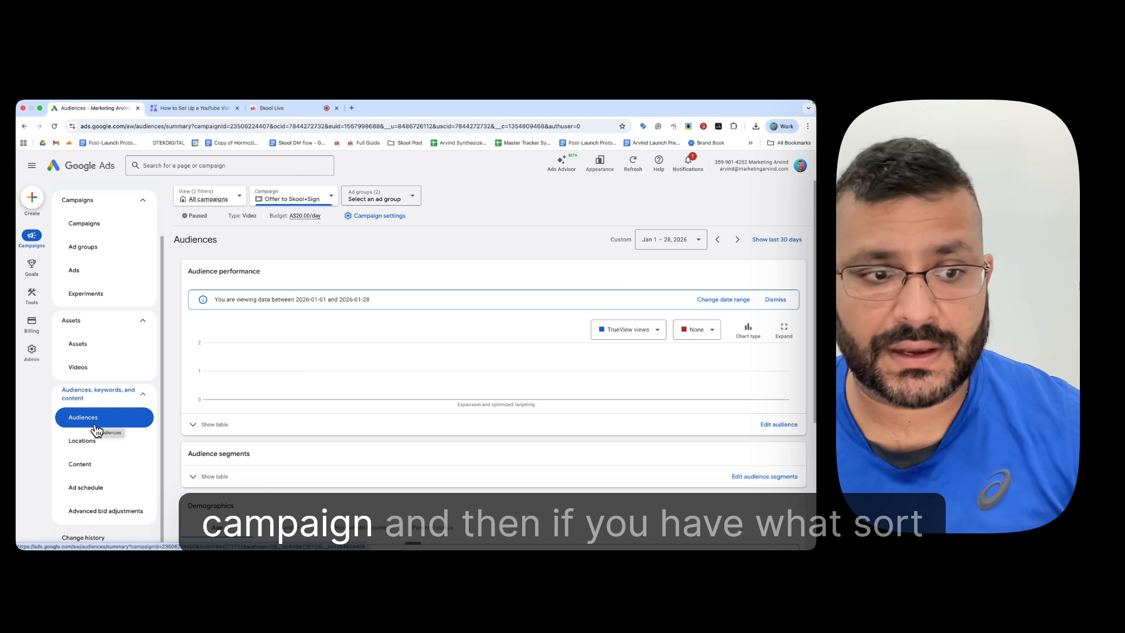
pyautogui.click(99, 445)
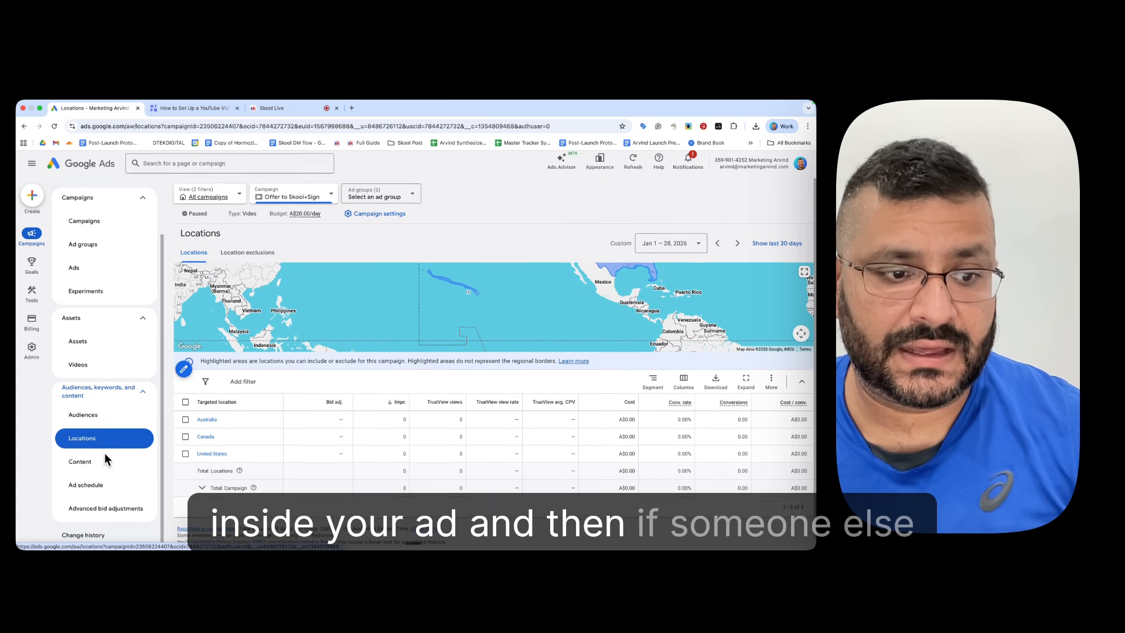
# Step: Review the Offer to Skool+Sign campaign's change history, including the list of all changes by user and date
pyautogui.click(88, 537)
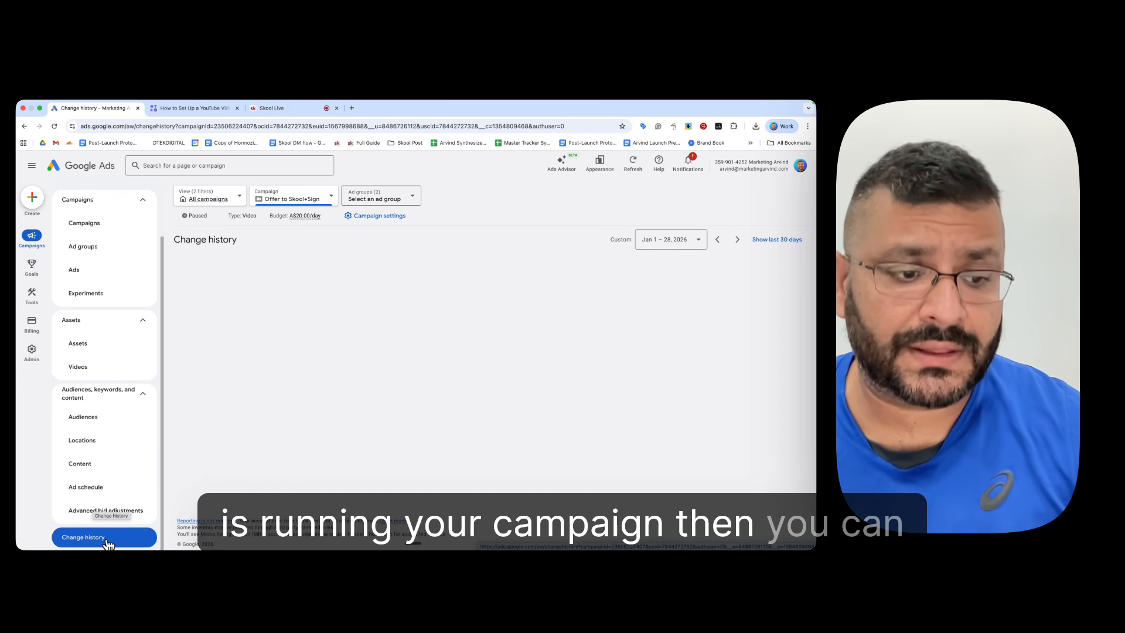
pyautogui.scroll(-3, 429, 402)
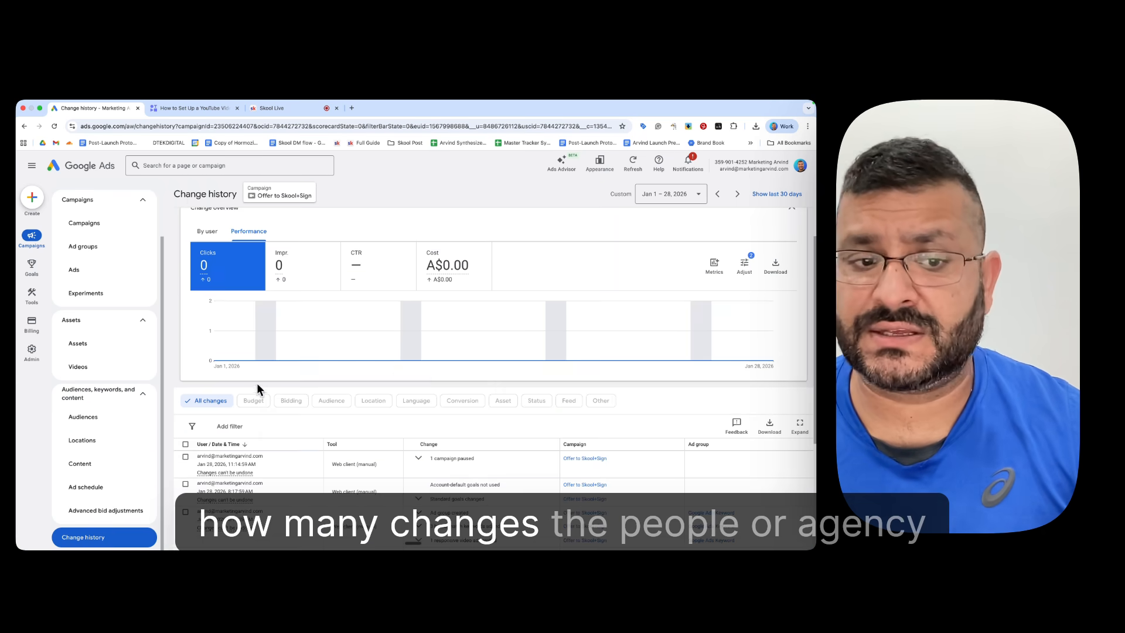
pyautogui.scroll(-2, 257, 382)
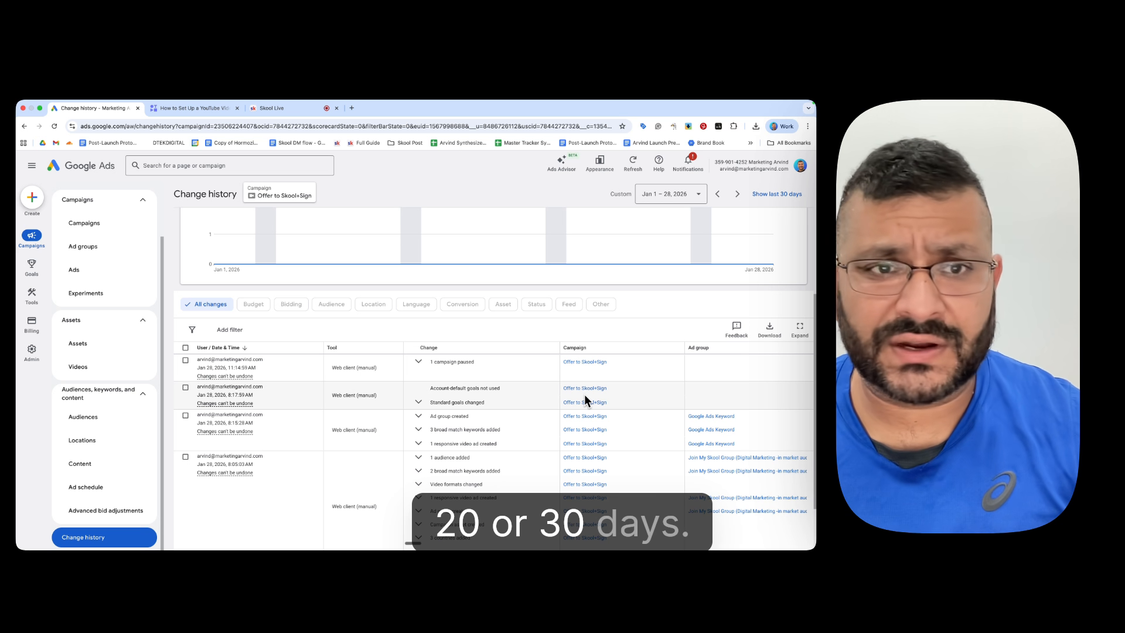
# Step: Return to the Campaigns page and look at both places that offer creating a new campaign
pyautogui.click(585, 396)
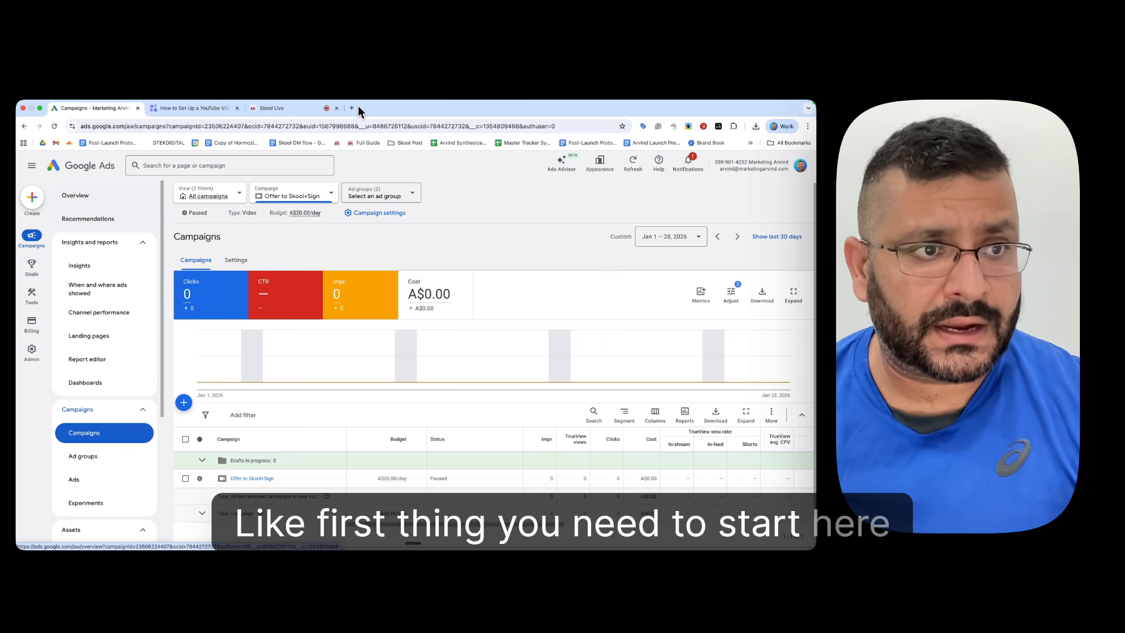
pyautogui.click(34, 200)
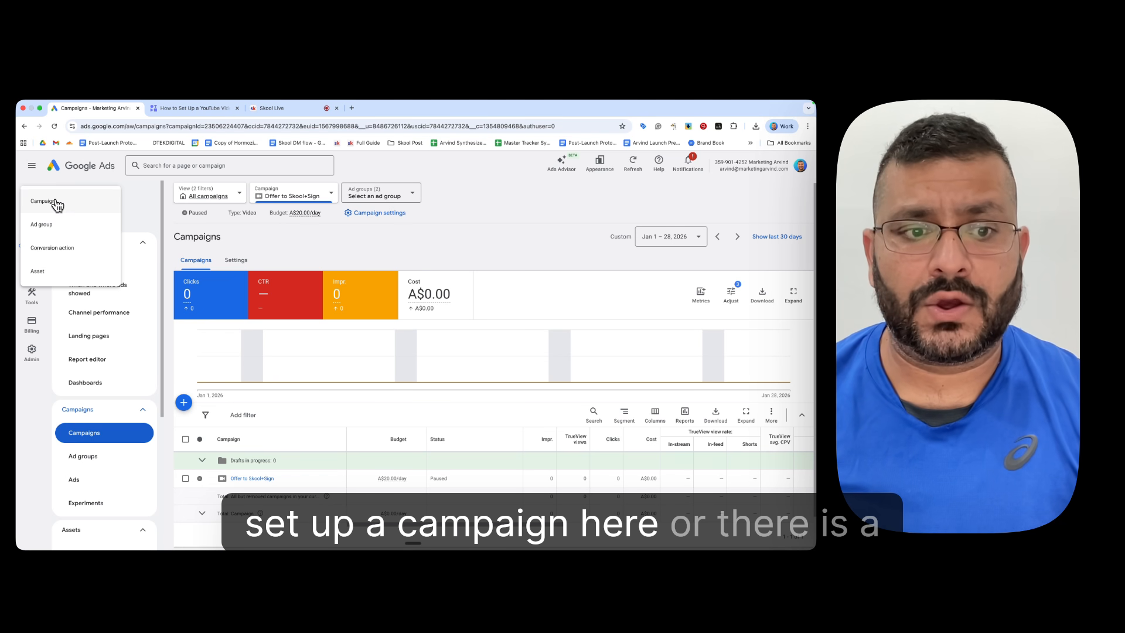
pyautogui.click(573, 321)
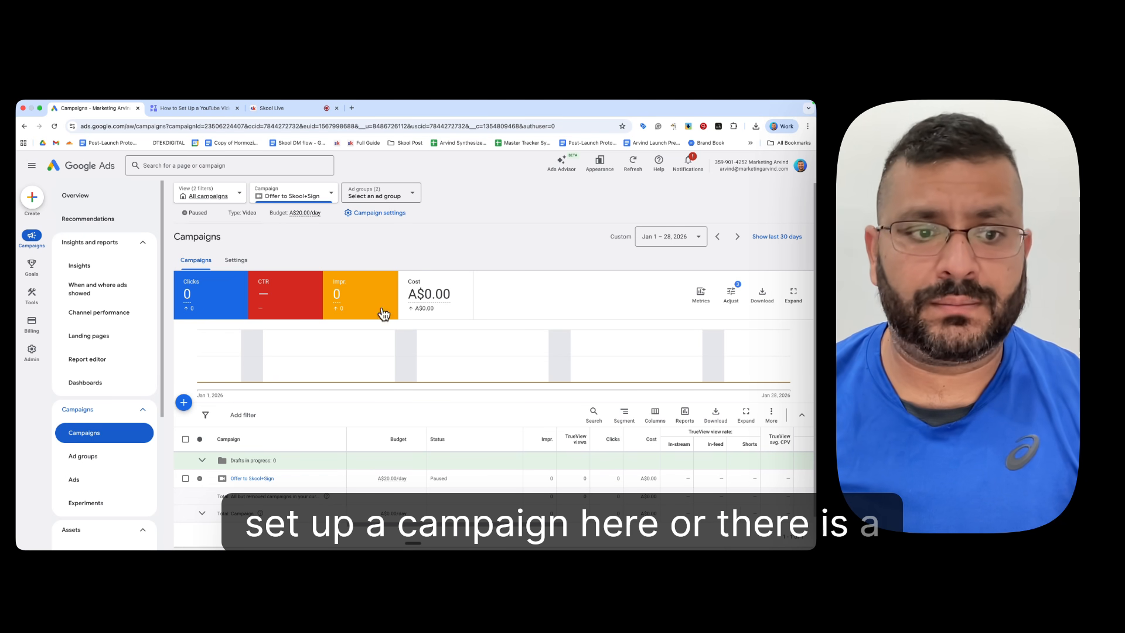
pyautogui.click(184, 403)
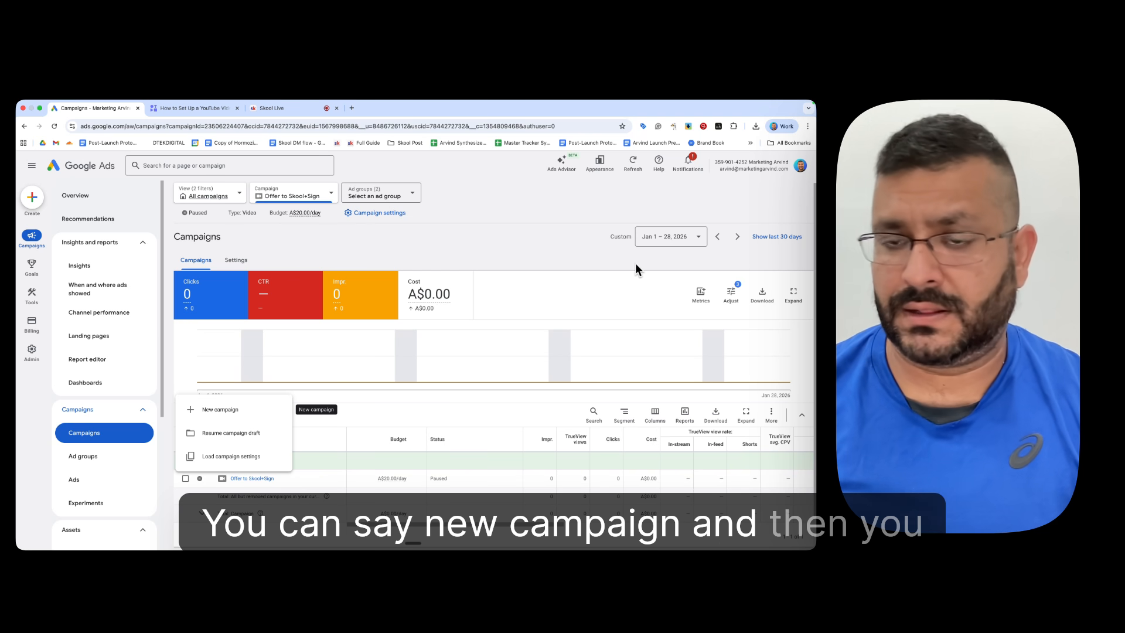
pyautogui.click(91, 432)
# Step: Start a new campaign with the objective set to Create a campaign without guidance
pyautogui.click(183, 403)
pyautogui.click(221, 405)
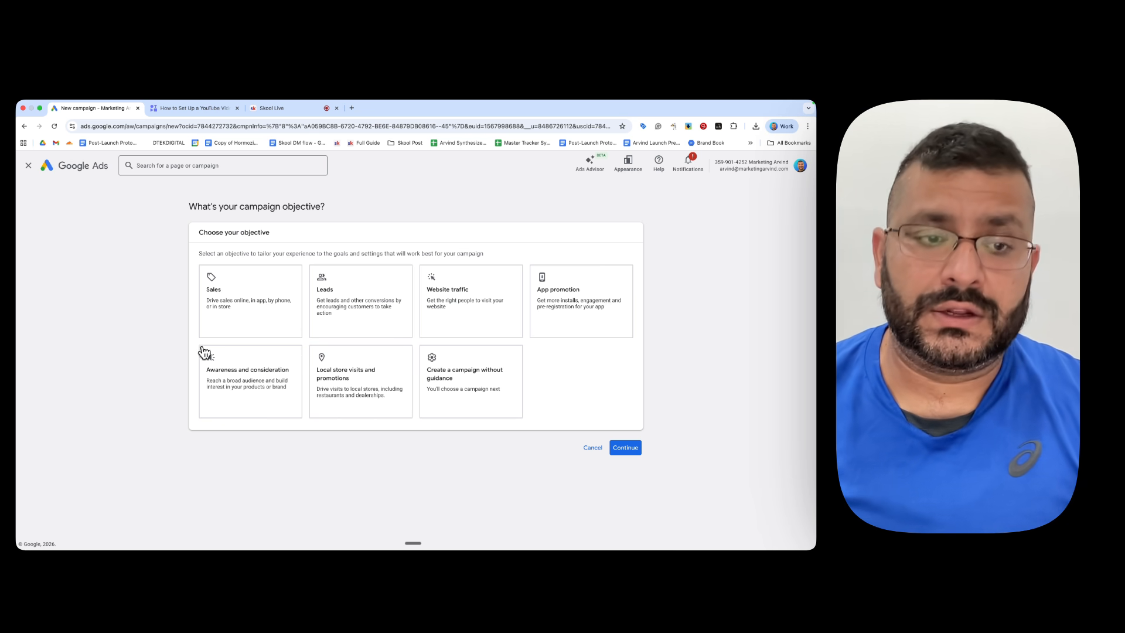
pyautogui.click(209, 297)
pyautogui.click(501, 392)
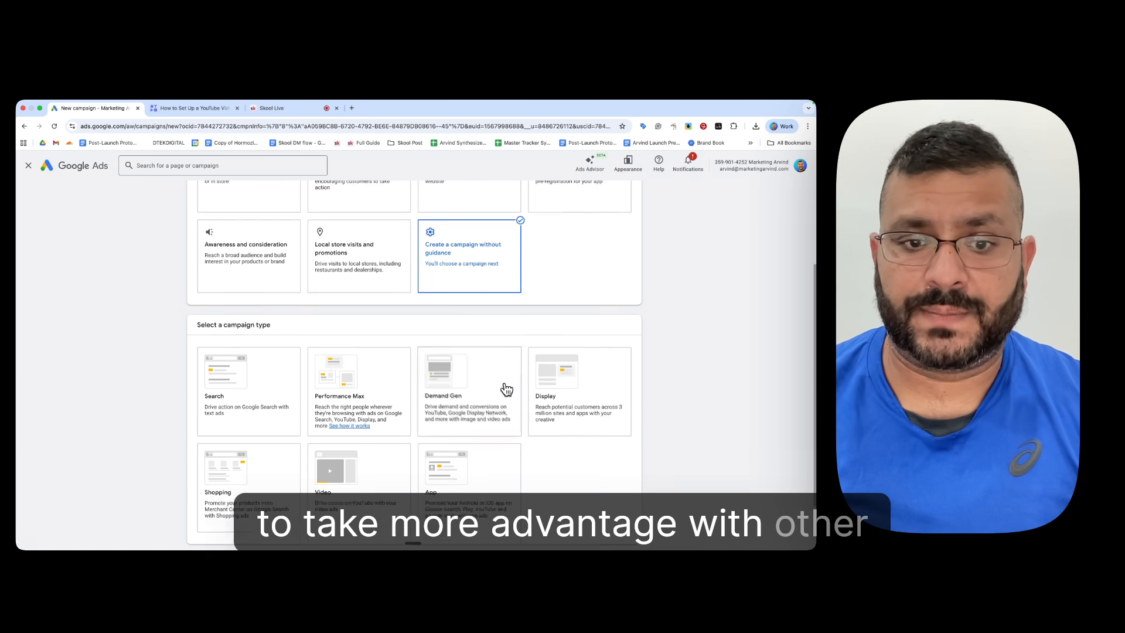
# Step: Review the objectives and available campaign types, and choose Search as the campaign type
pyautogui.scroll(3, 516, 383)
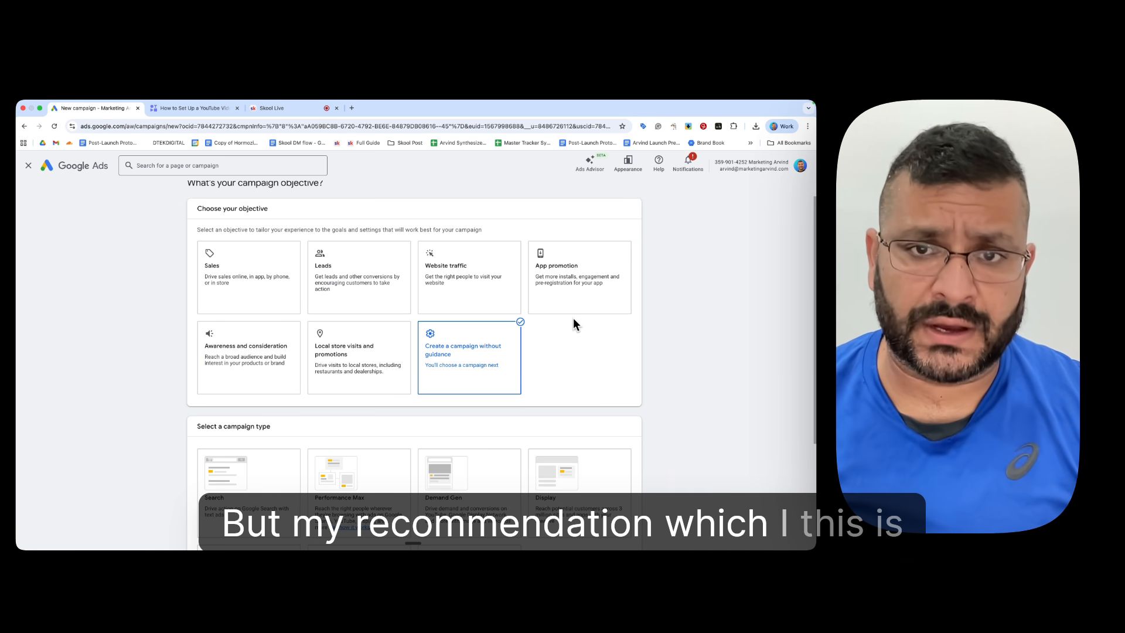
pyautogui.scroll(-2, 574, 311)
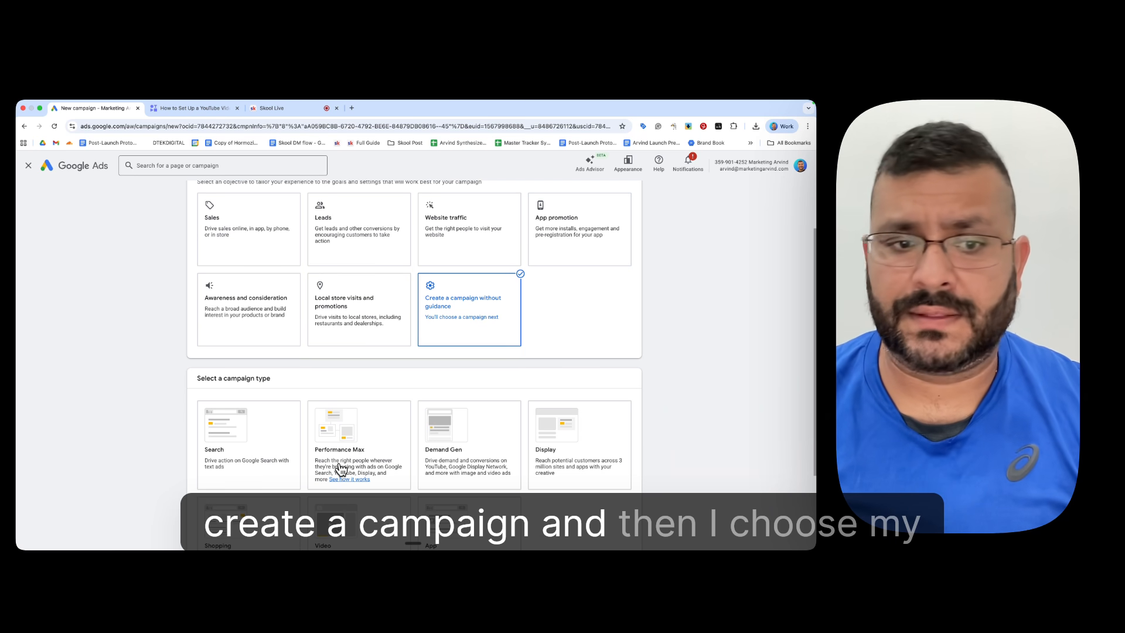
pyautogui.scroll(-3, 381, 357)
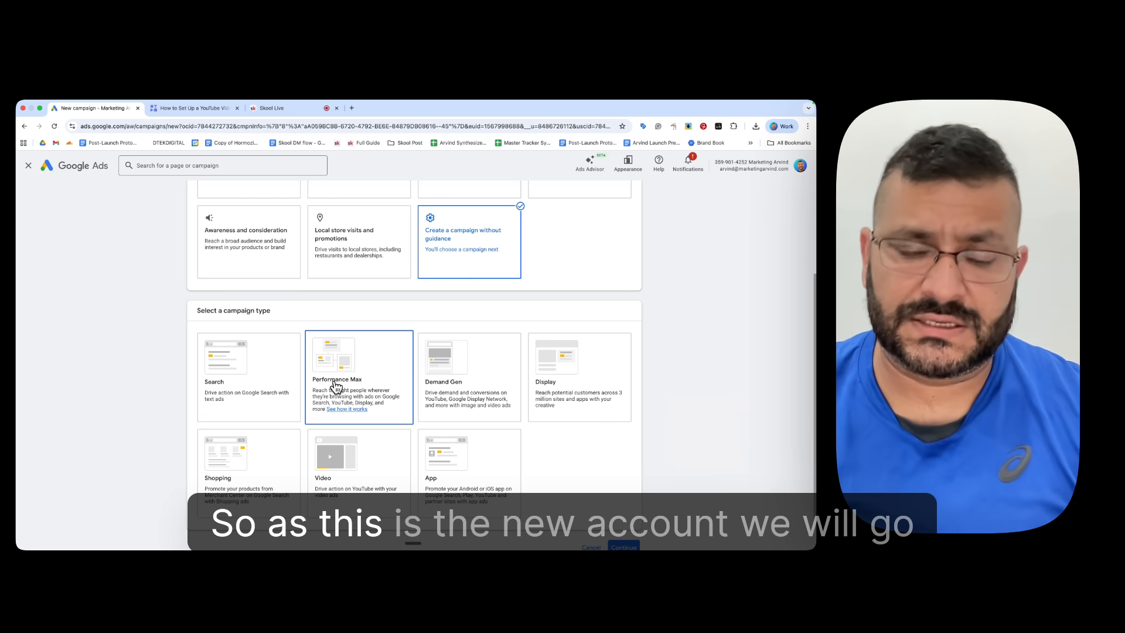
pyautogui.click(252, 377)
pyautogui.scroll(-2, 548, 399)
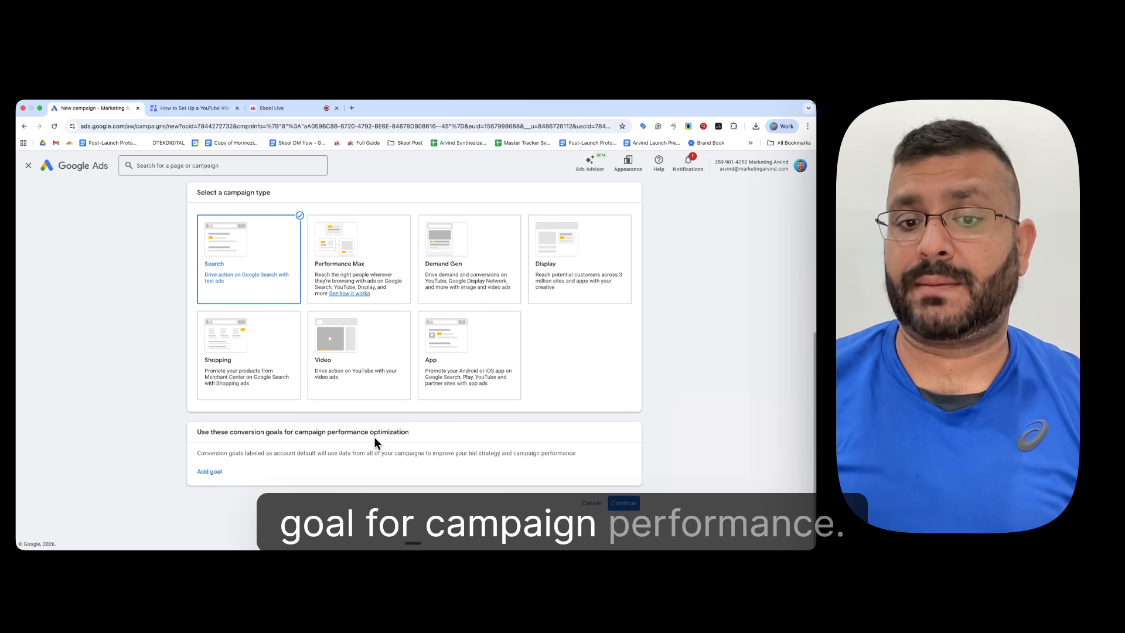
# Step: Add Sign-ups as the campaign's conversion goal and continue to the desired results
pyautogui.click(209, 472)
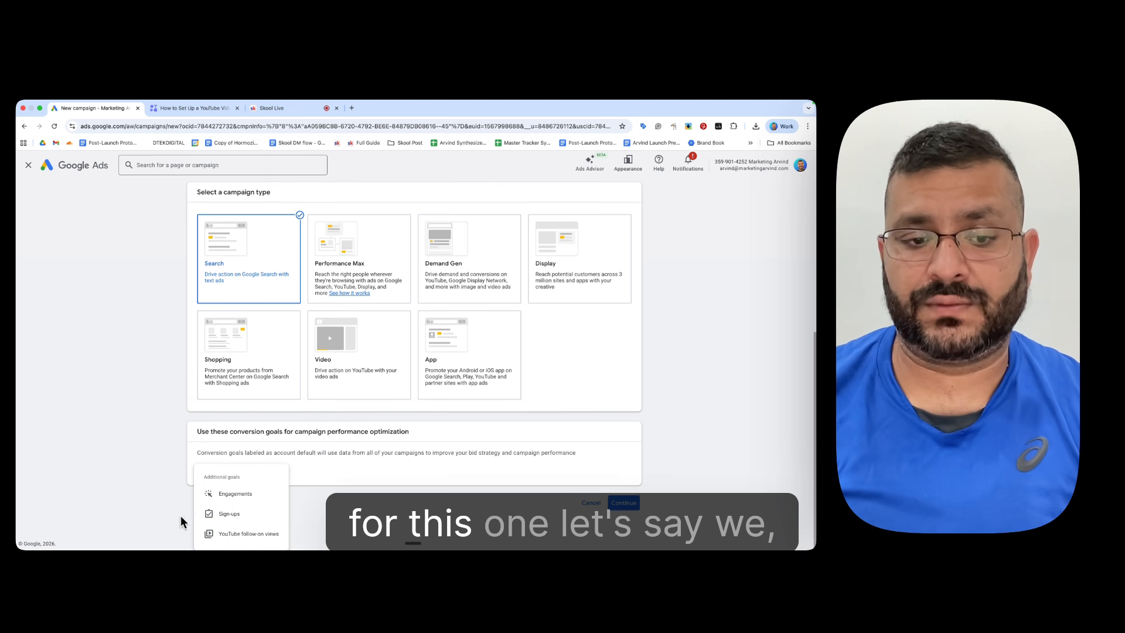
pyautogui.click(256, 521)
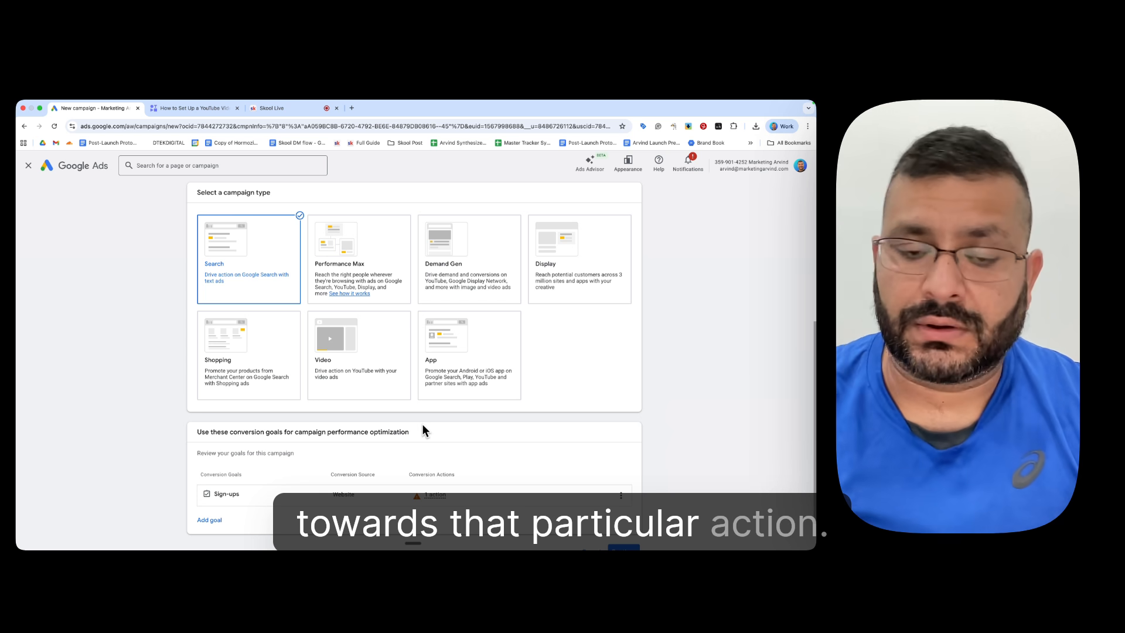
pyautogui.scroll(-2, 570, 389)
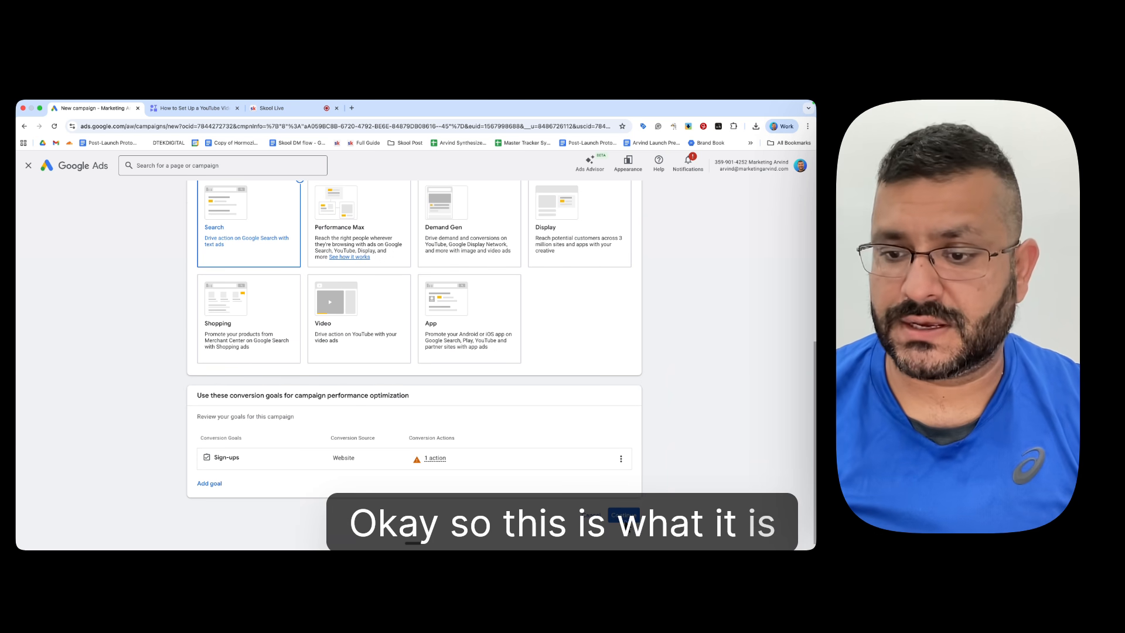
pyautogui.click(626, 515)
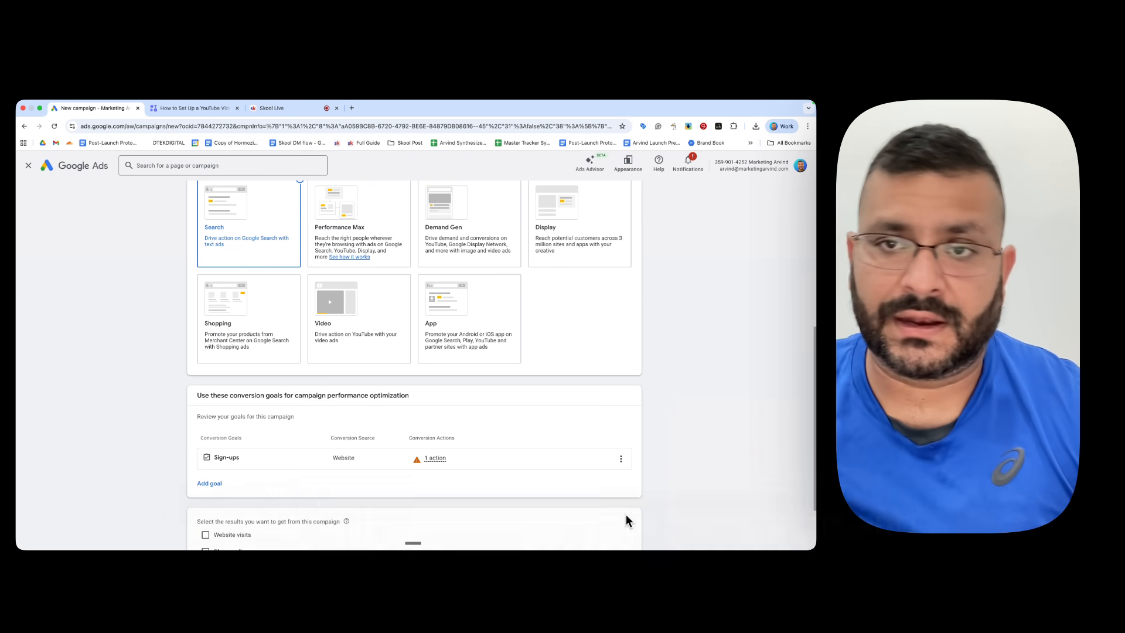
# Step: Name the campaign "Sign Up Skool- Dtek" and continue by starting a new campaign instead of finishing a saved draft
pyautogui.scroll(1, 428, 448)
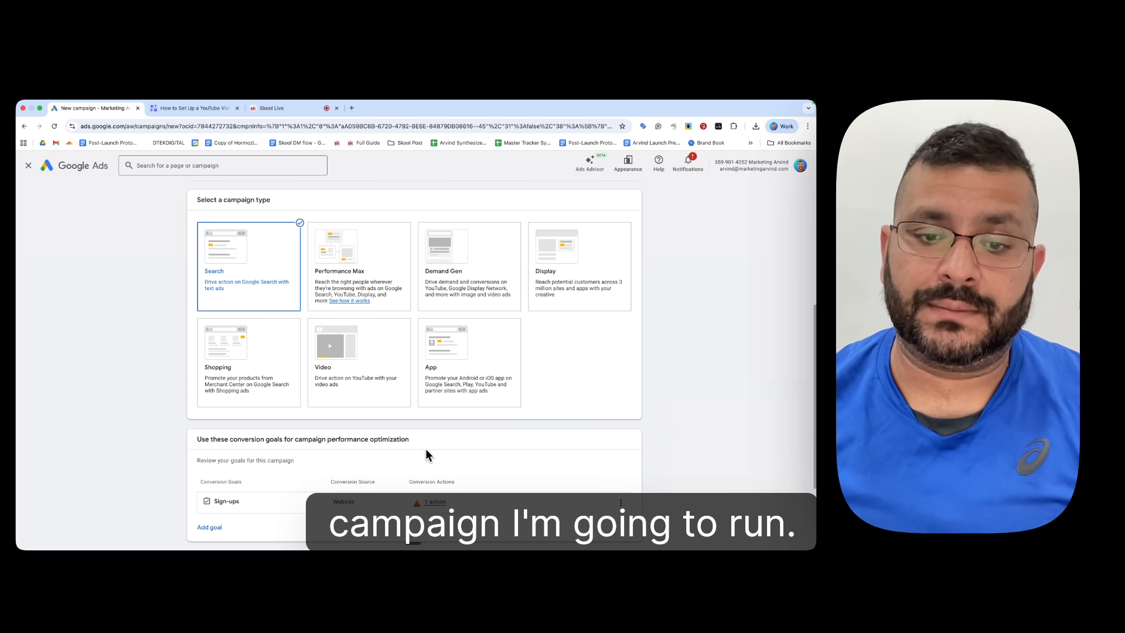
pyautogui.scroll(-3, 449, 411)
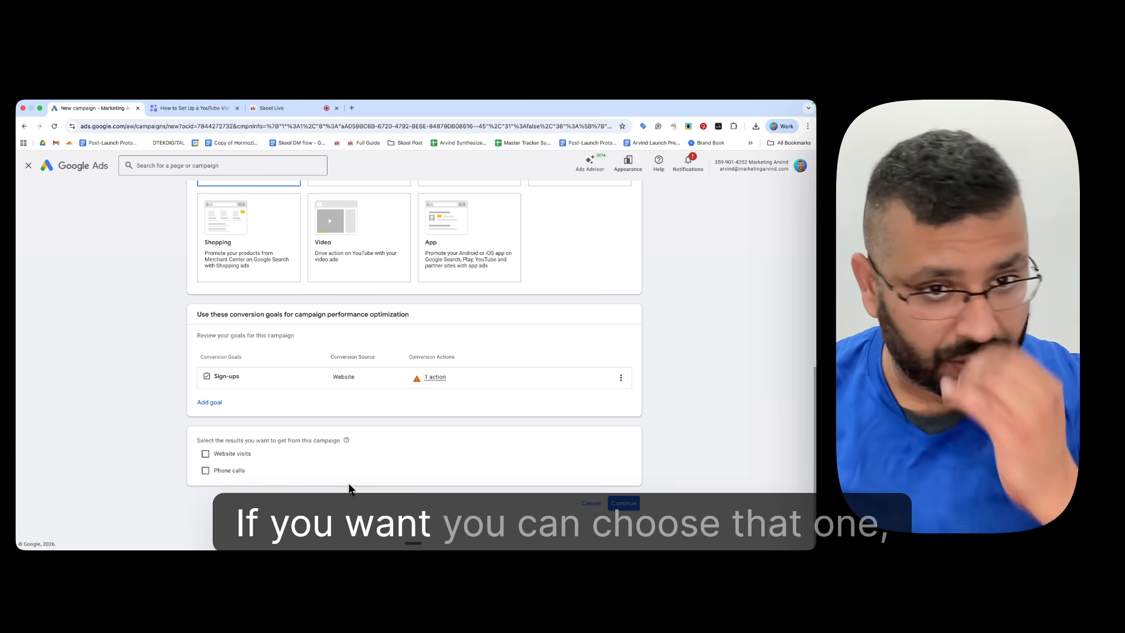
pyautogui.click(613, 503)
pyautogui.scroll(-2, 475, 459)
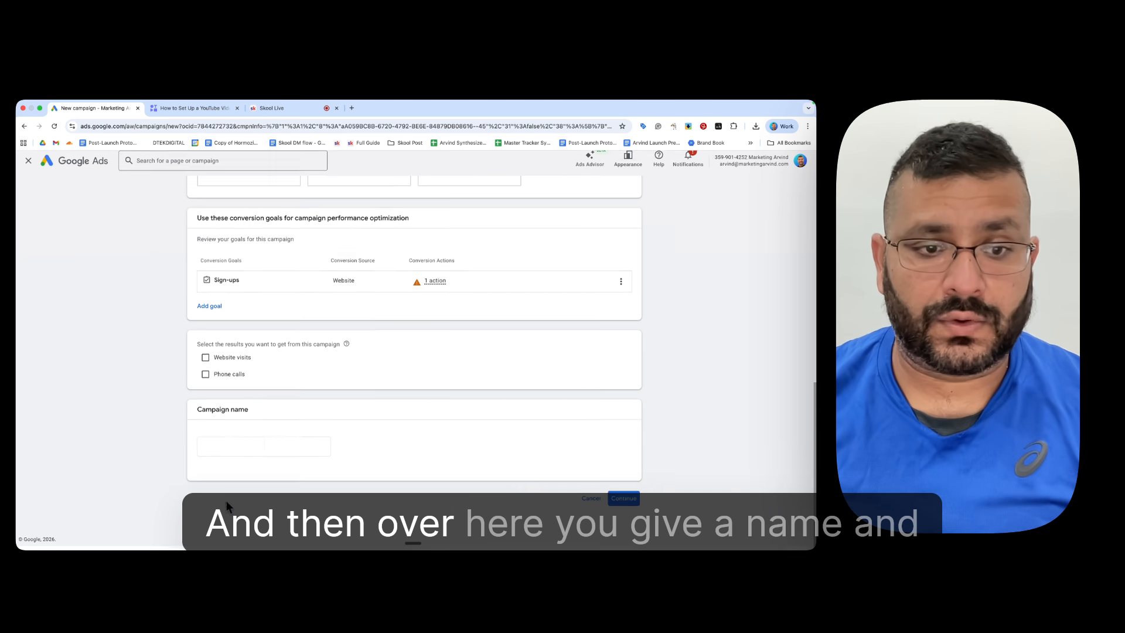
pyautogui.click(251, 453)
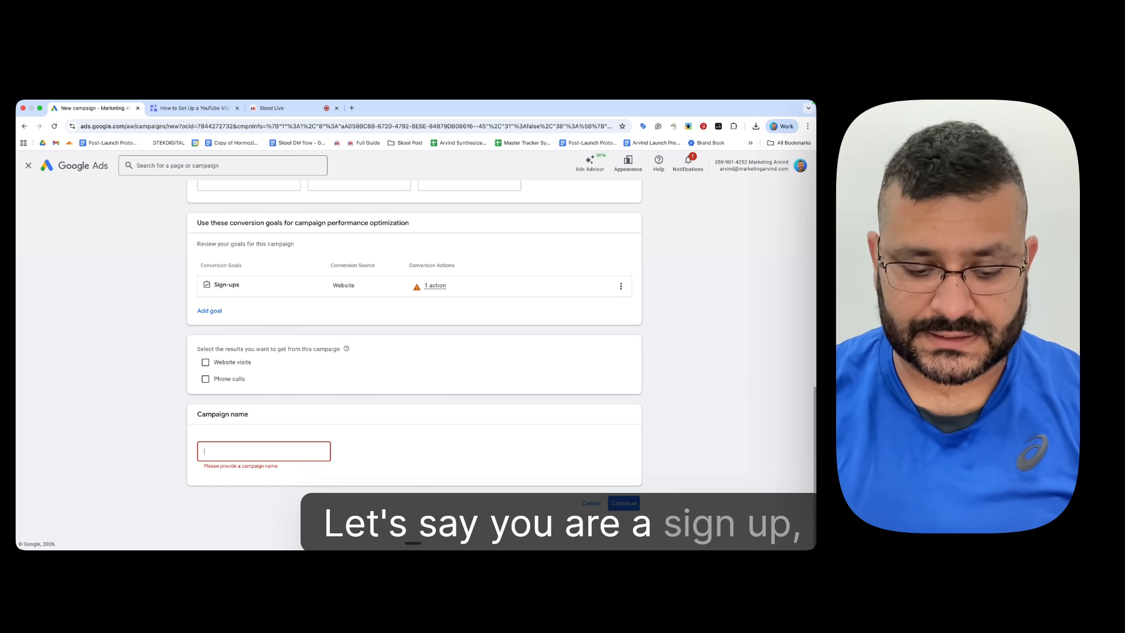
pyautogui.write('Sign Up')
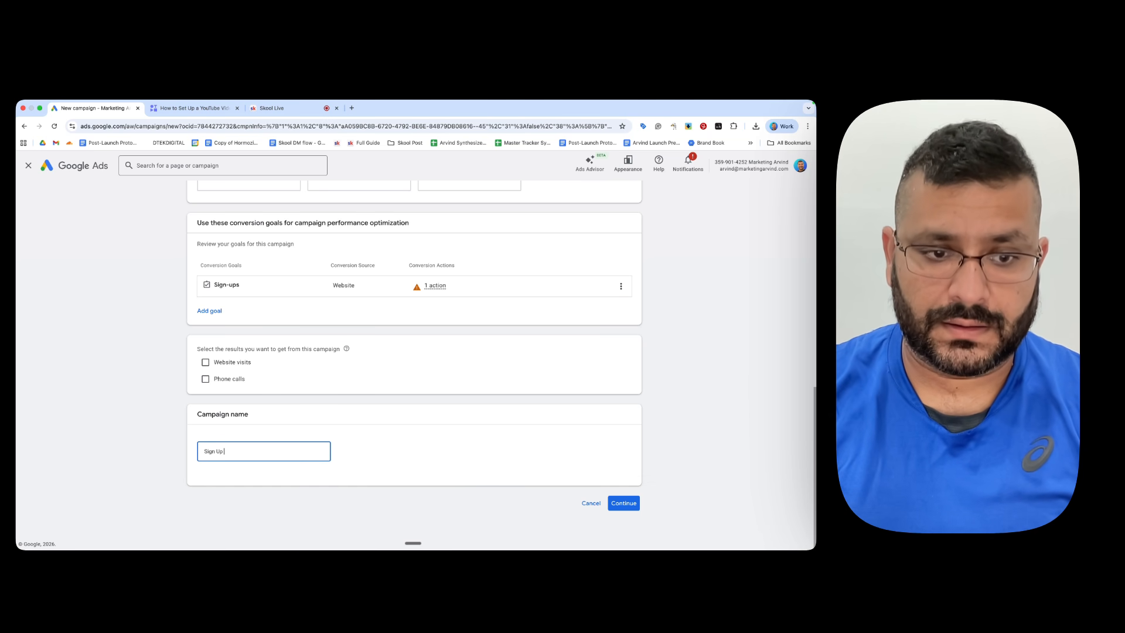
pyautogui.write(' Skool')
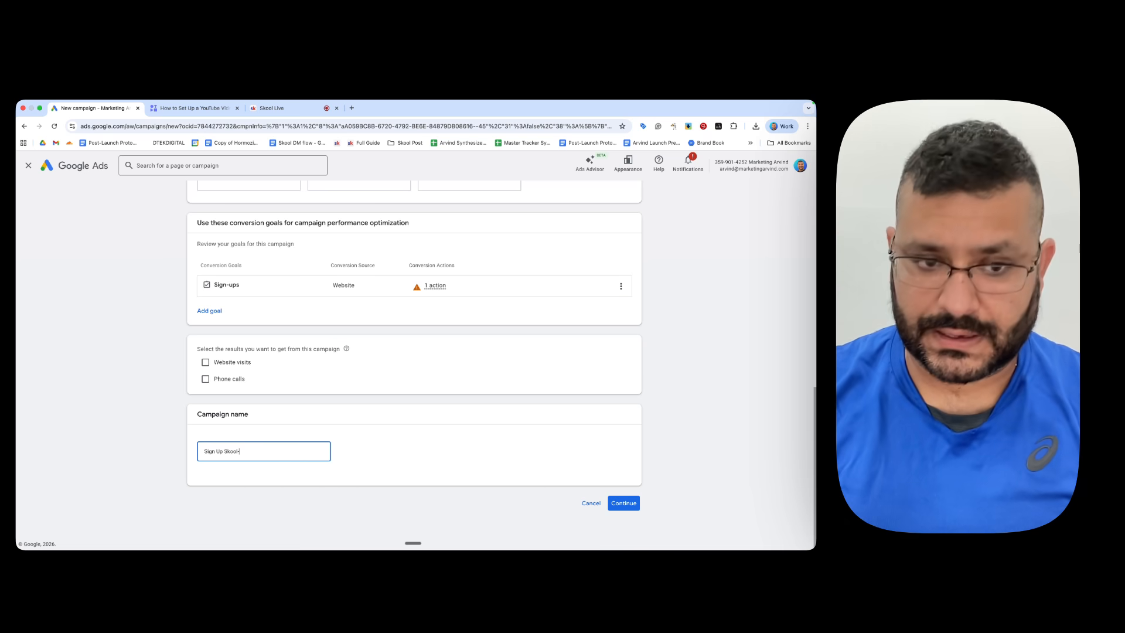
pyautogui.write('- Dte')
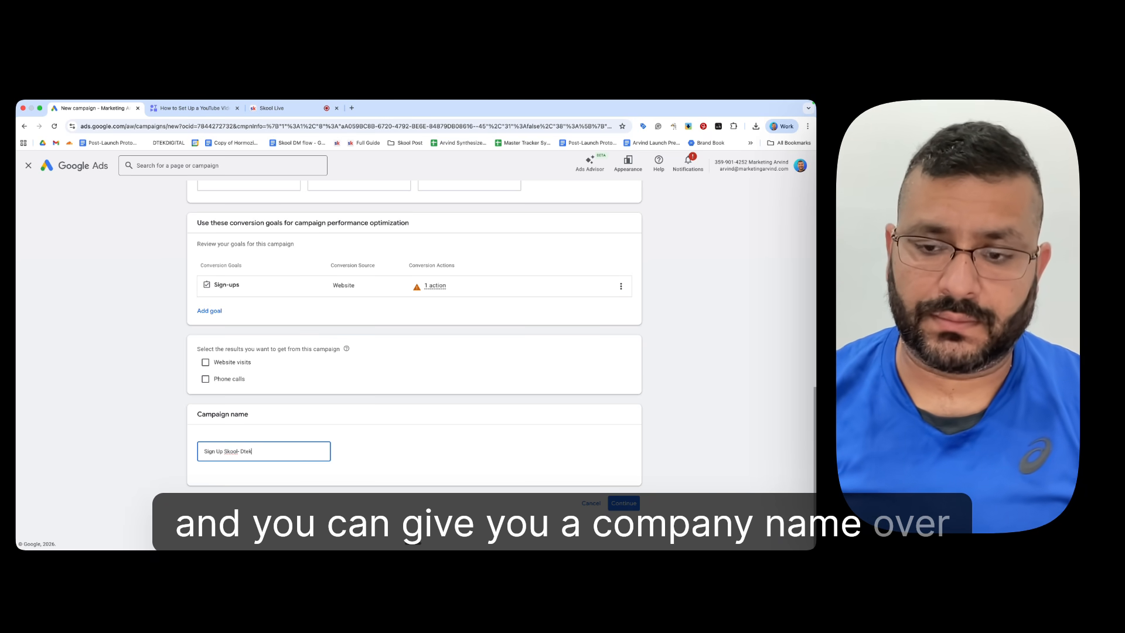
pyautogui.write('k')
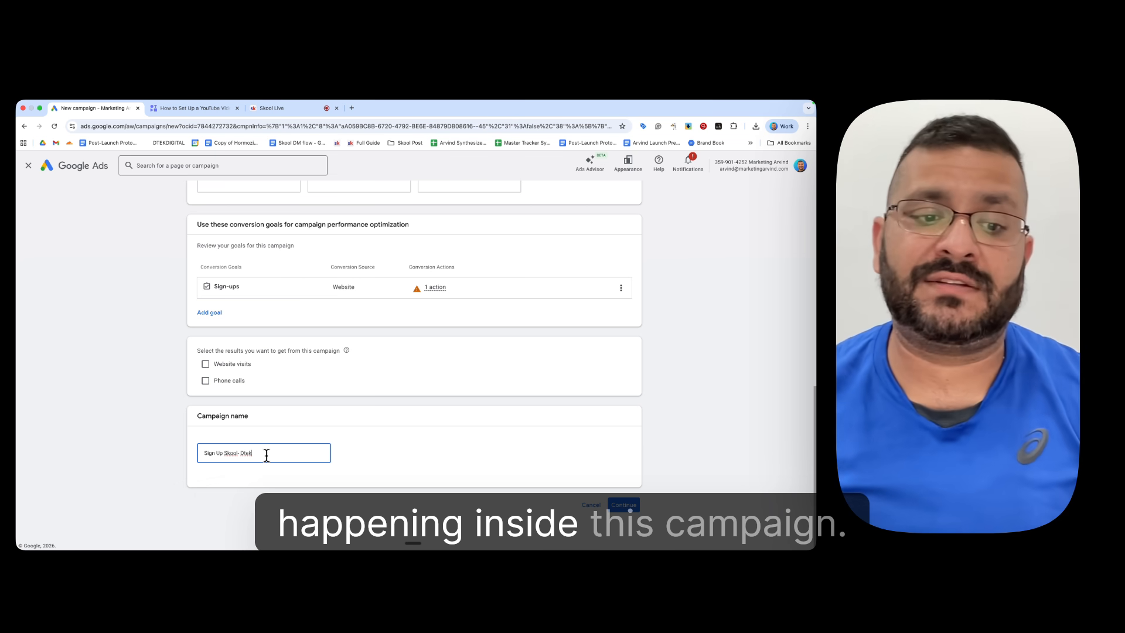
pyautogui.click(627, 505)
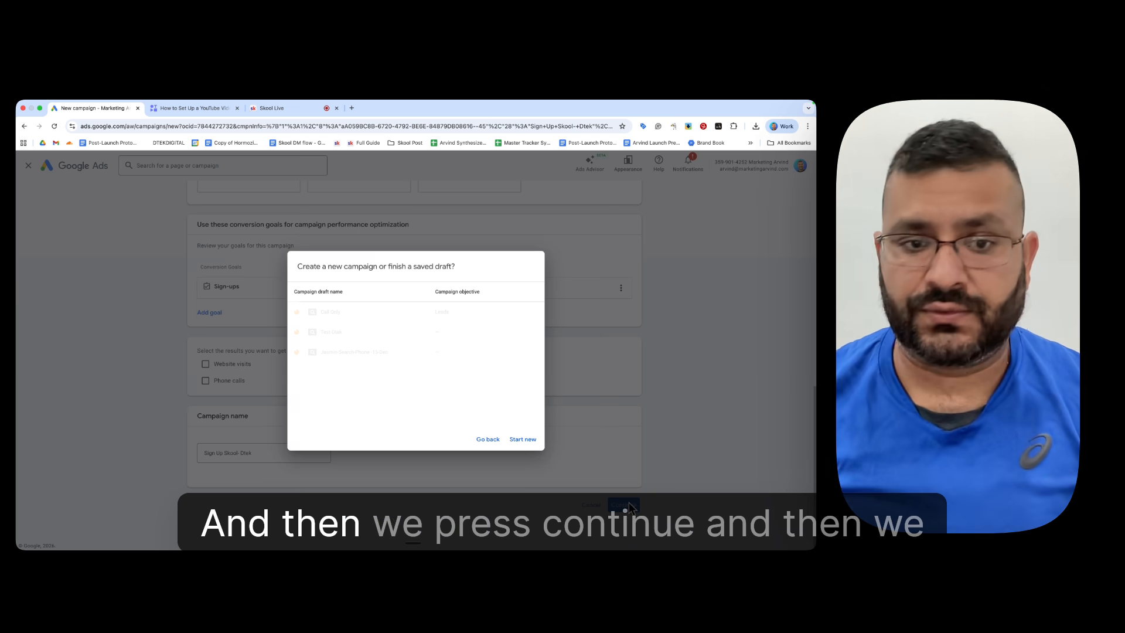
pyautogui.click(538, 441)
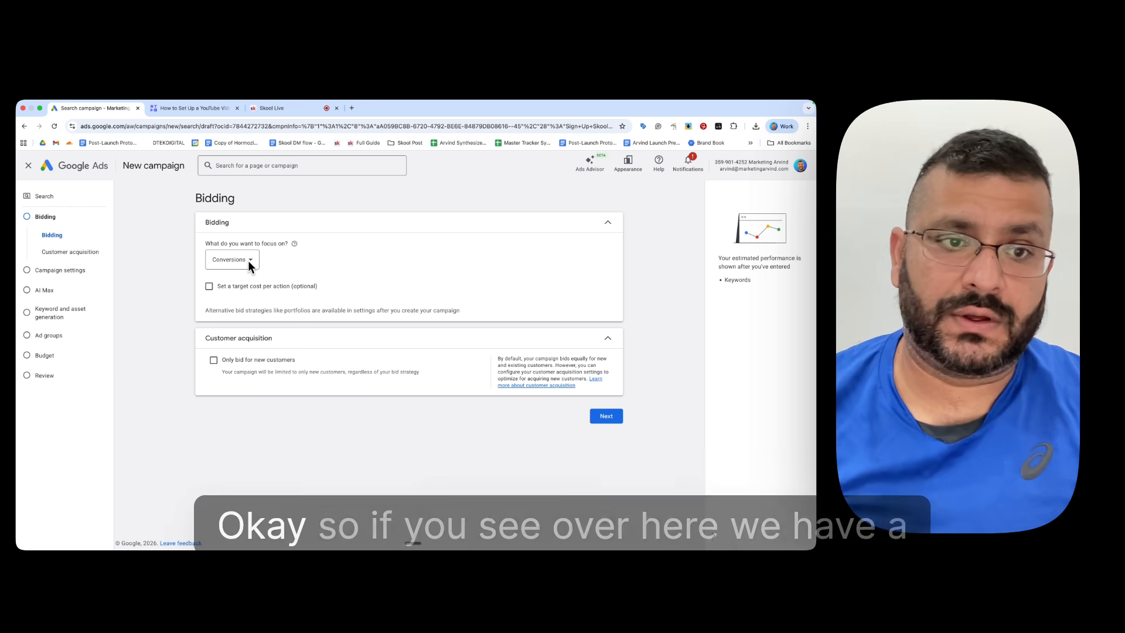
# Step: Review the bidding focus options, keep Conversions, and continue to the campaign settings
pyautogui.click(248, 260)
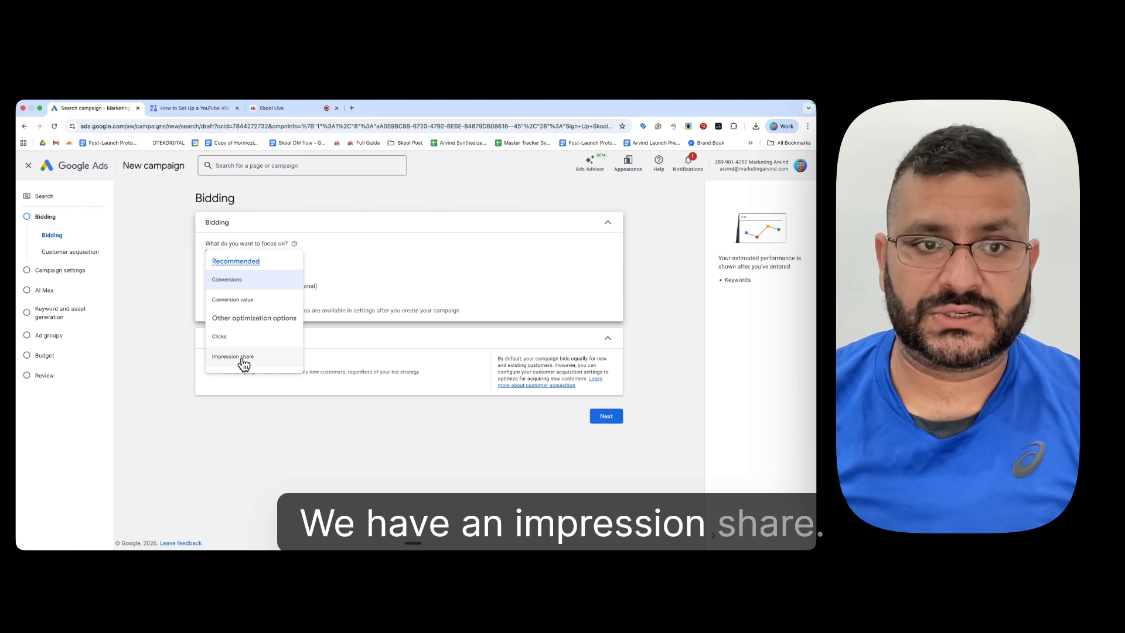
pyautogui.moveTo(243, 350)
pyautogui.click(523, 265)
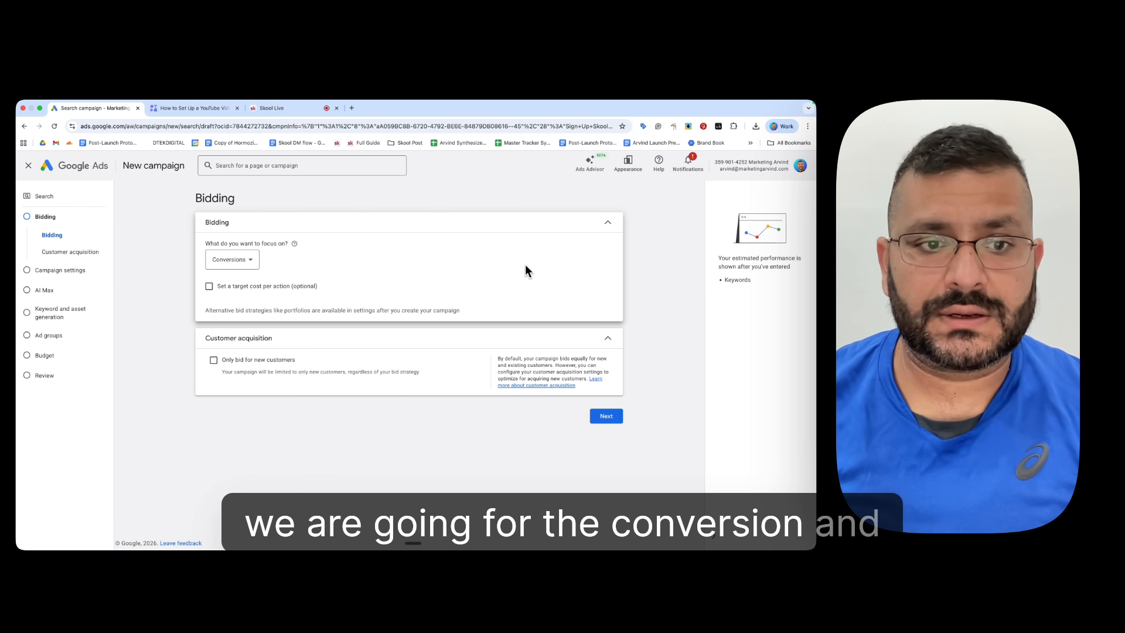
pyautogui.click(606, 417)
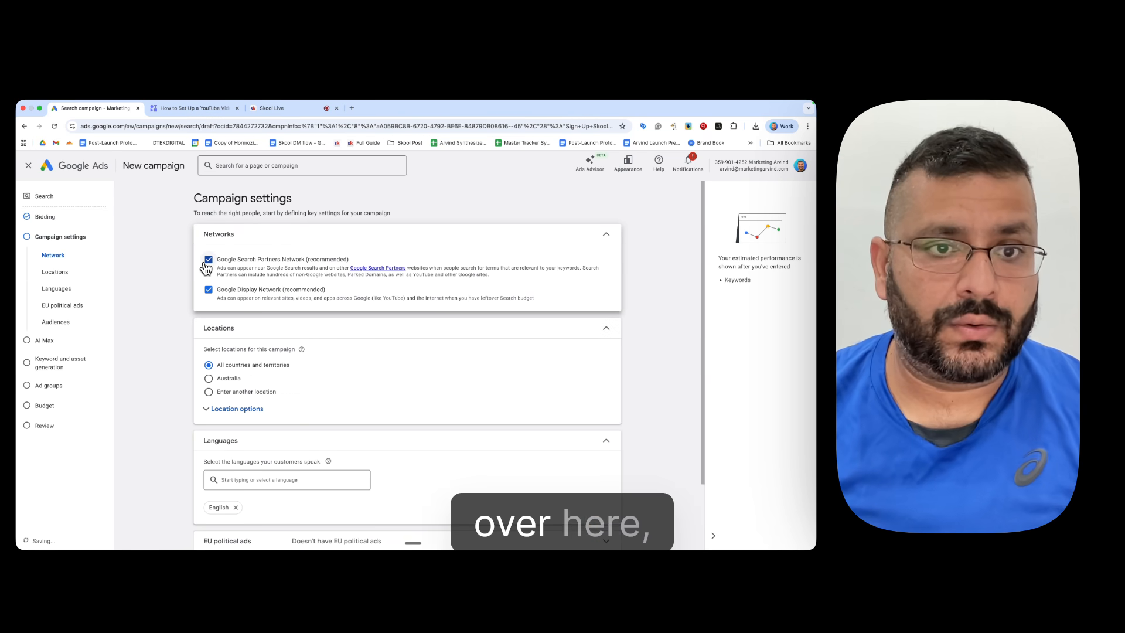
# Step: Exclude the Google Display Network from the campaign's networks and keep the Google Search Partners Network enabled
pyautogui.click(226, 291)
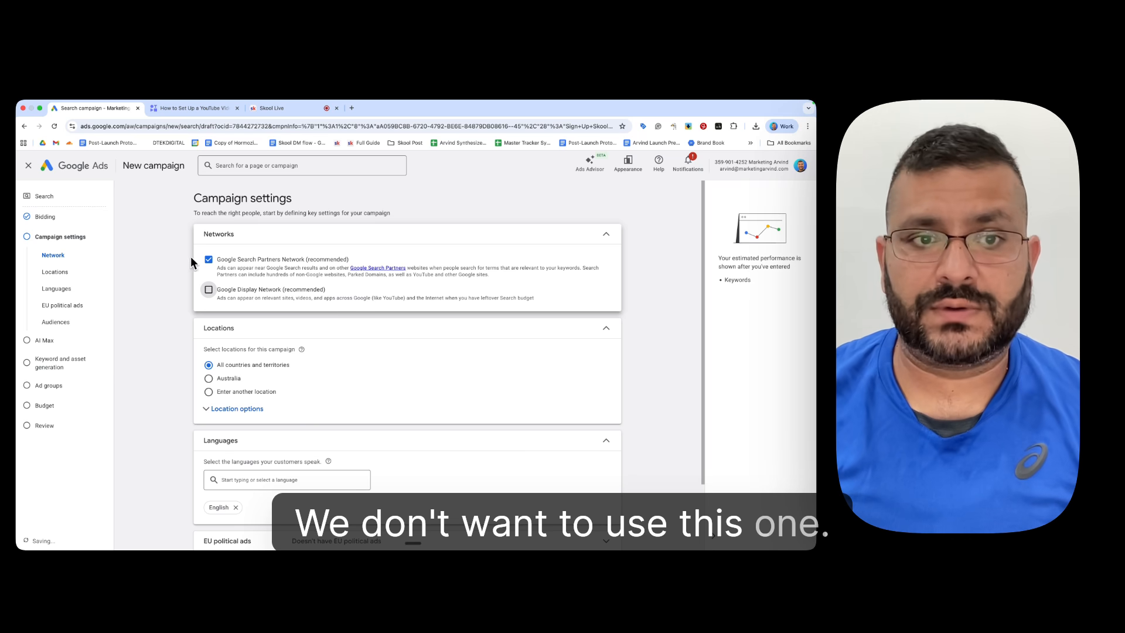
pyautogui.click(214, 265)
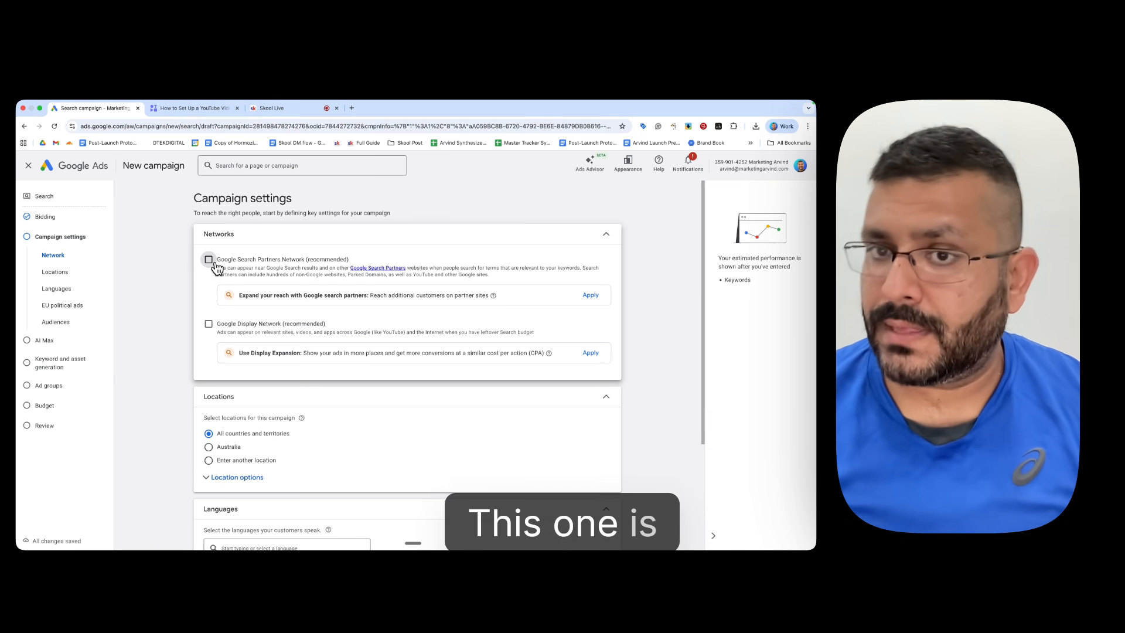
pyautogui.click(213, 267)
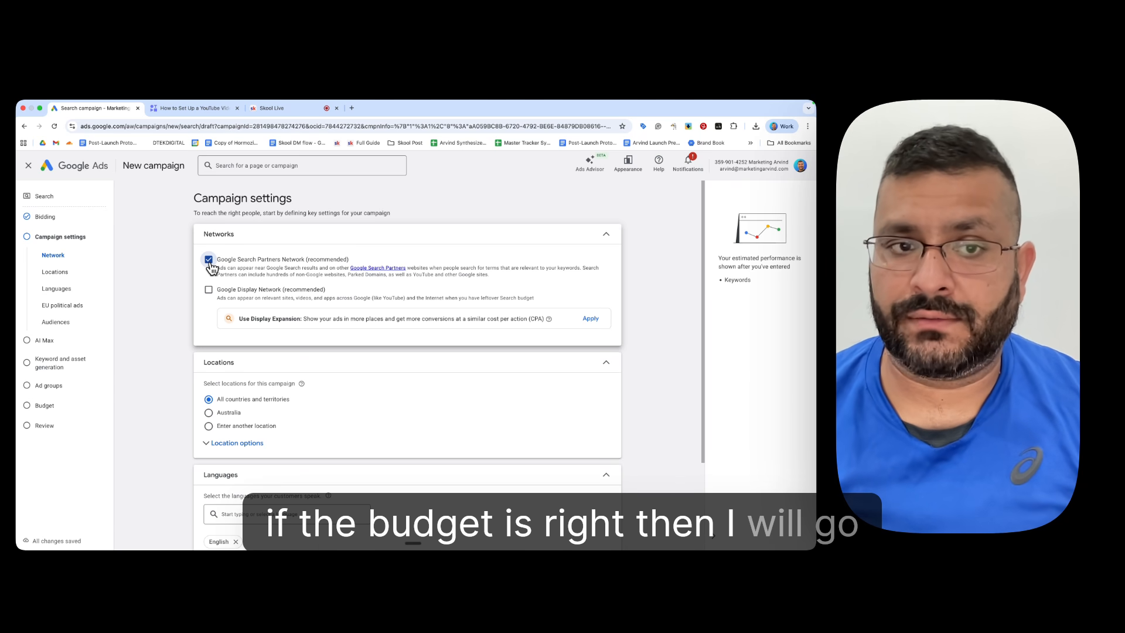
# Step: Set the location options to Presence: People in or regularly in your included locations
pyautogui.scroll(-1, 214, 268)
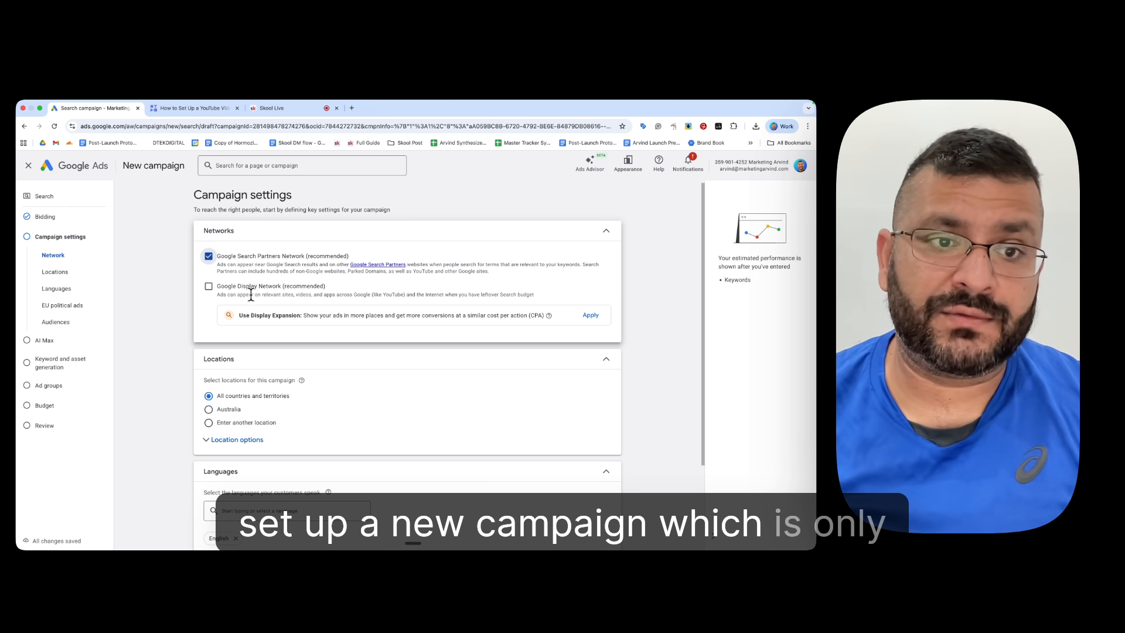
pyautogui.scroll(-1, 211, 281)
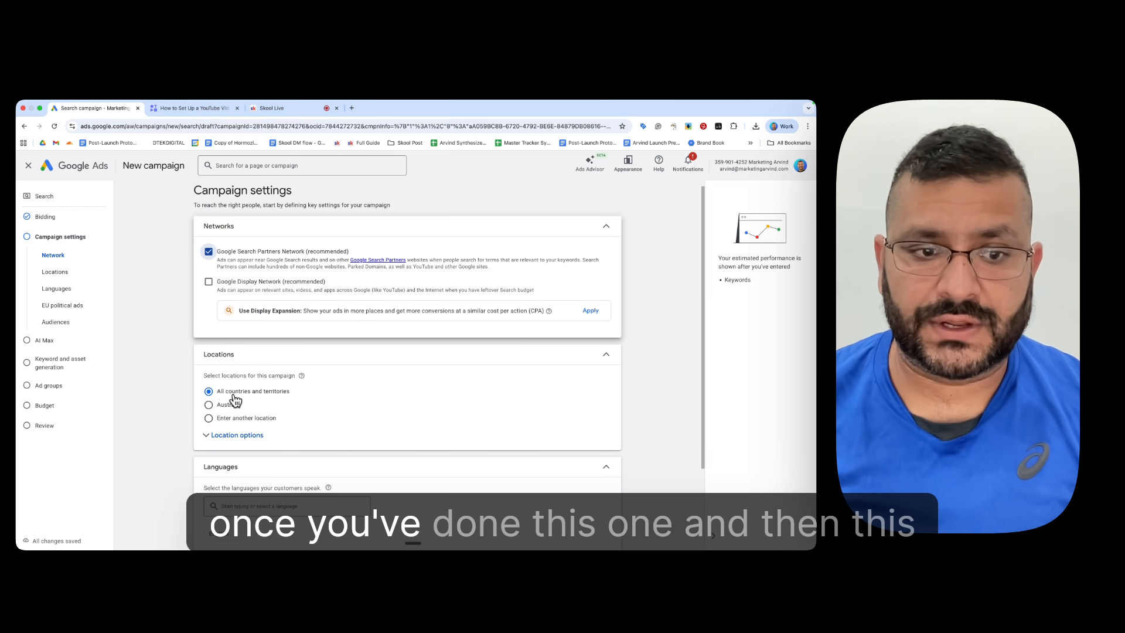
pyautogui.click(245, 434)
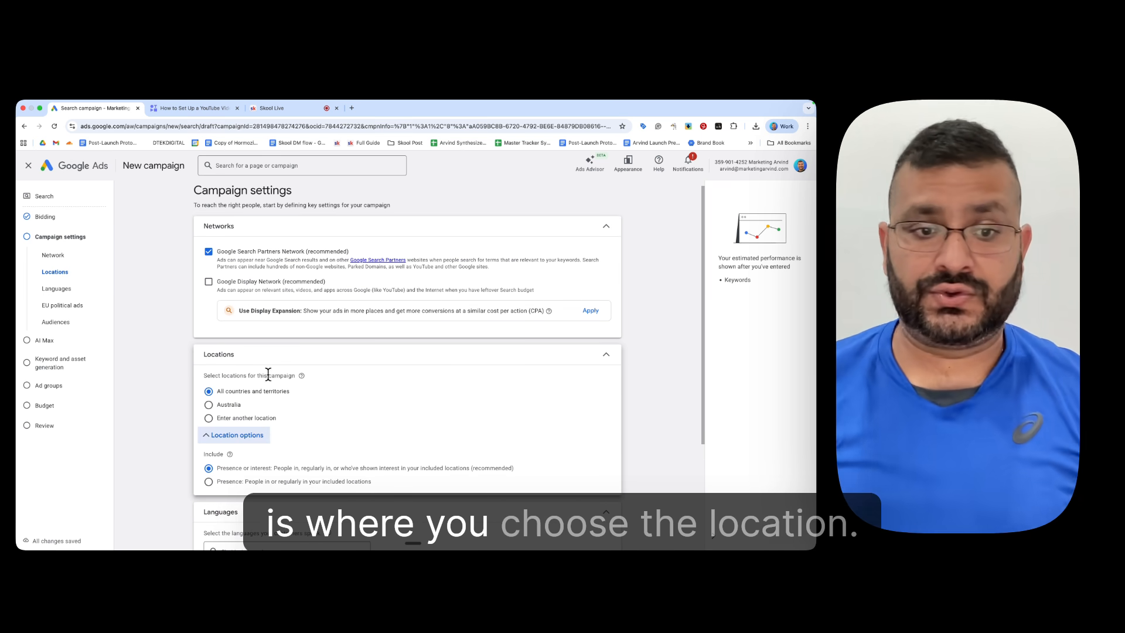
pyautogui.click(254, 483)
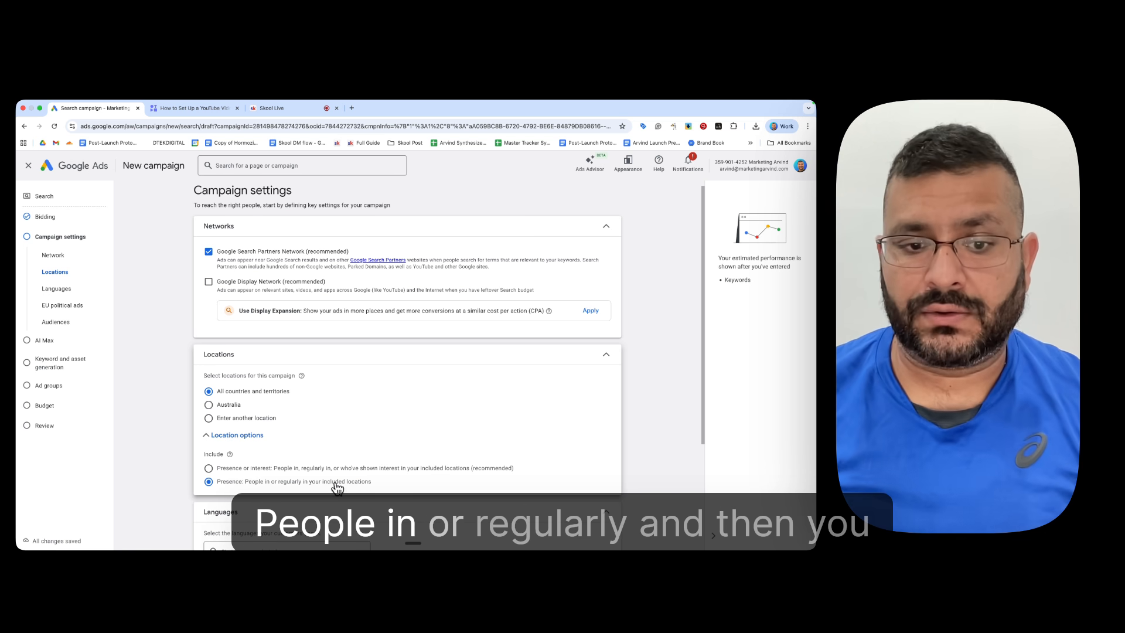
# Step: Choose to enter another location and include the city of Sydney, New South Wales, Australia
pyautogui.click(228, 420)
pyautogui.click(269, 443)
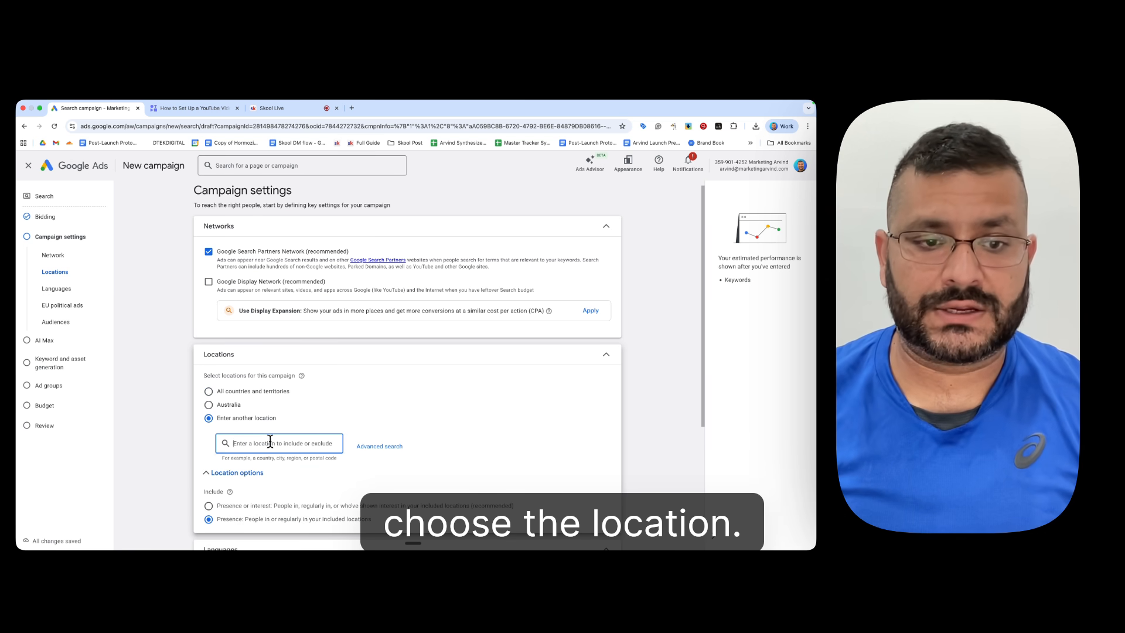
pyautogui.write('syd')
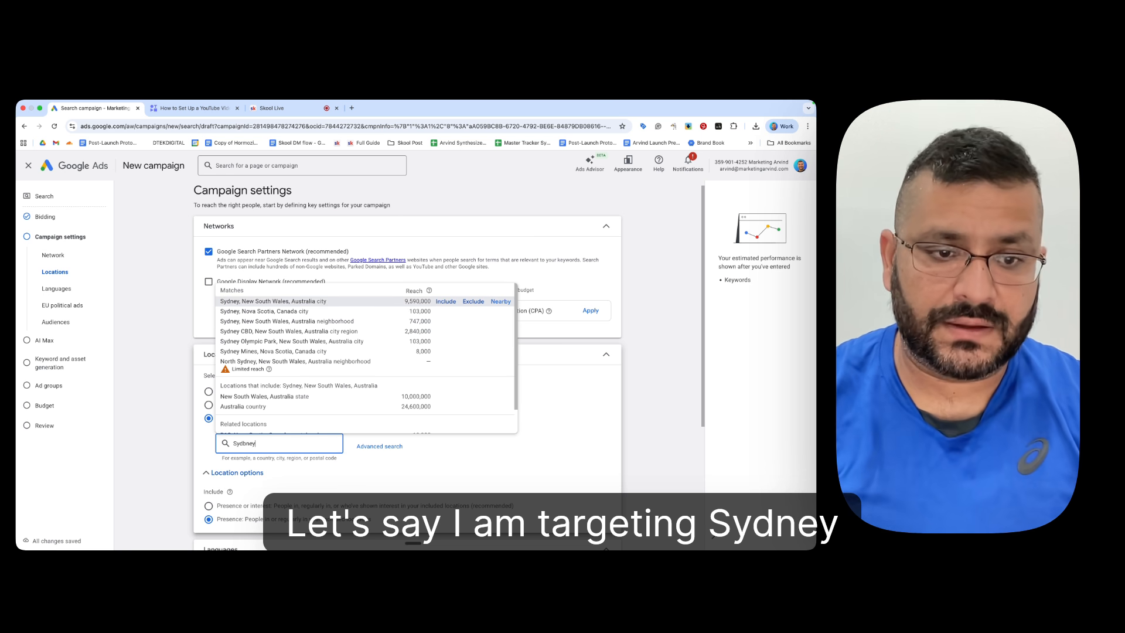
pyautogui.write('ney')
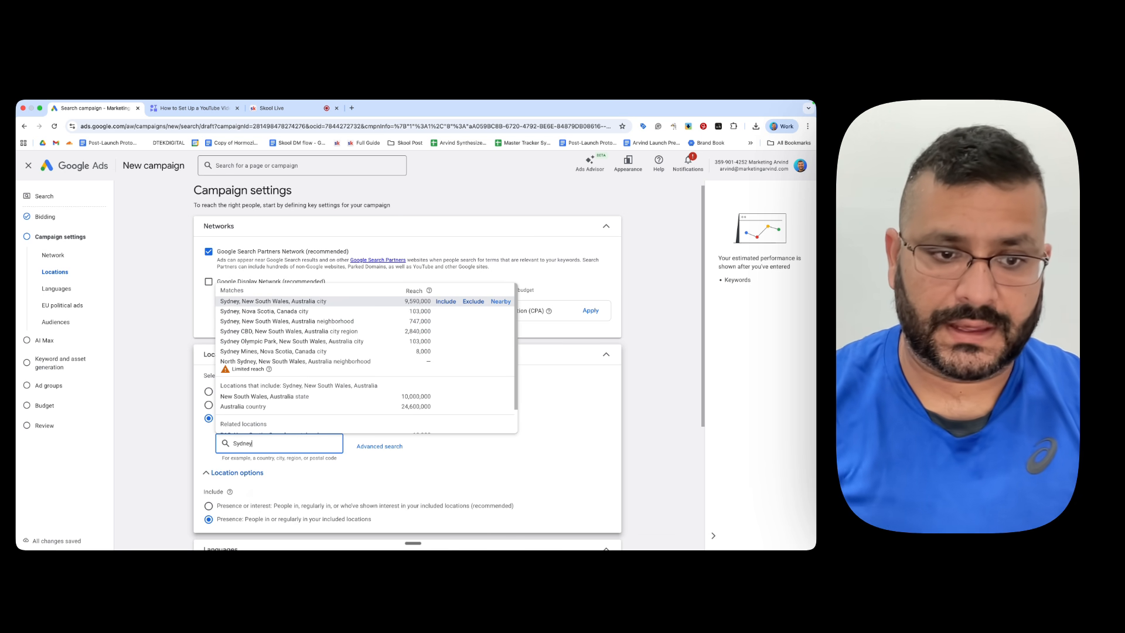
pyautogui.click(446, 302)
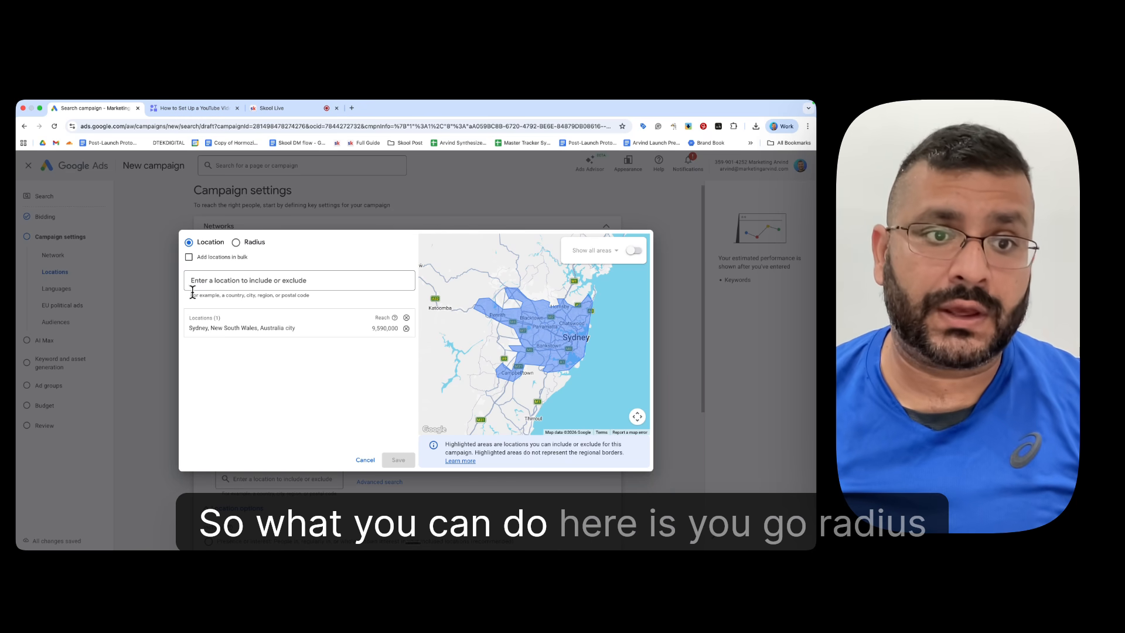
# Step: Include a 20 mi radius target around the business's street address and remove the Sydney city target
pyautogui.click(212, 281)
pyautogui.click(236, 242)
pyautogui.click(256, 280)
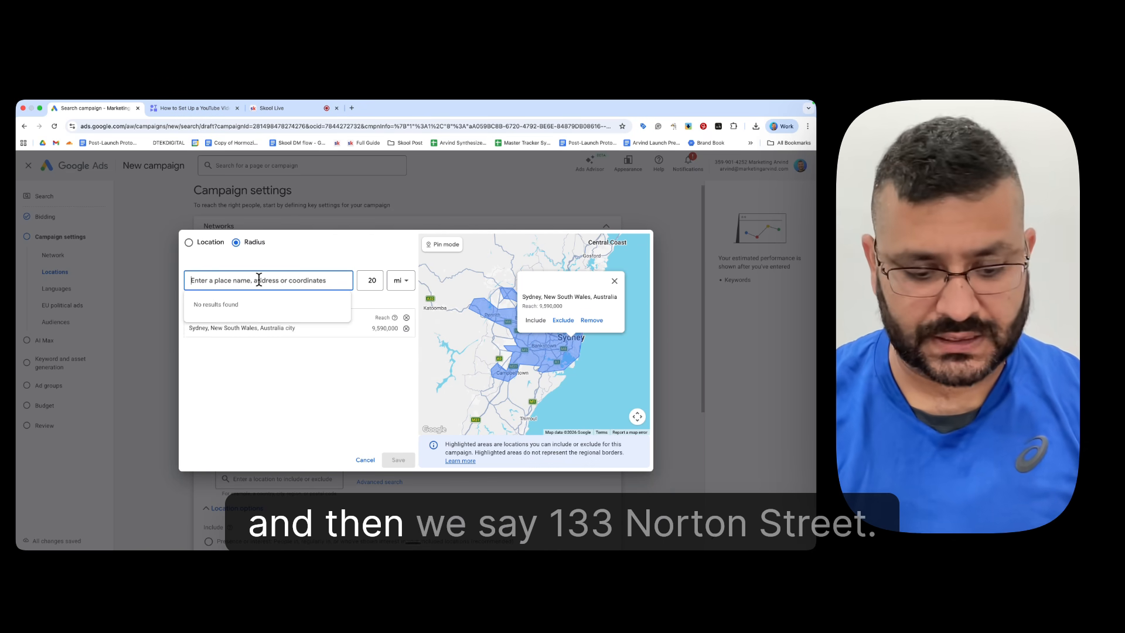
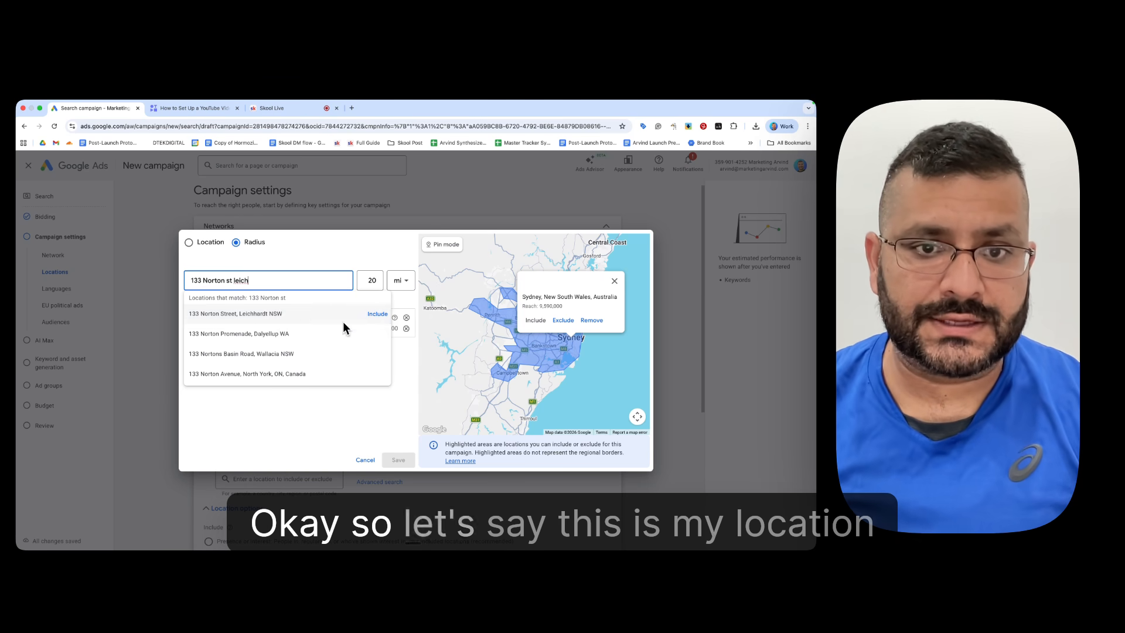
pyautogui.click(377, 315)
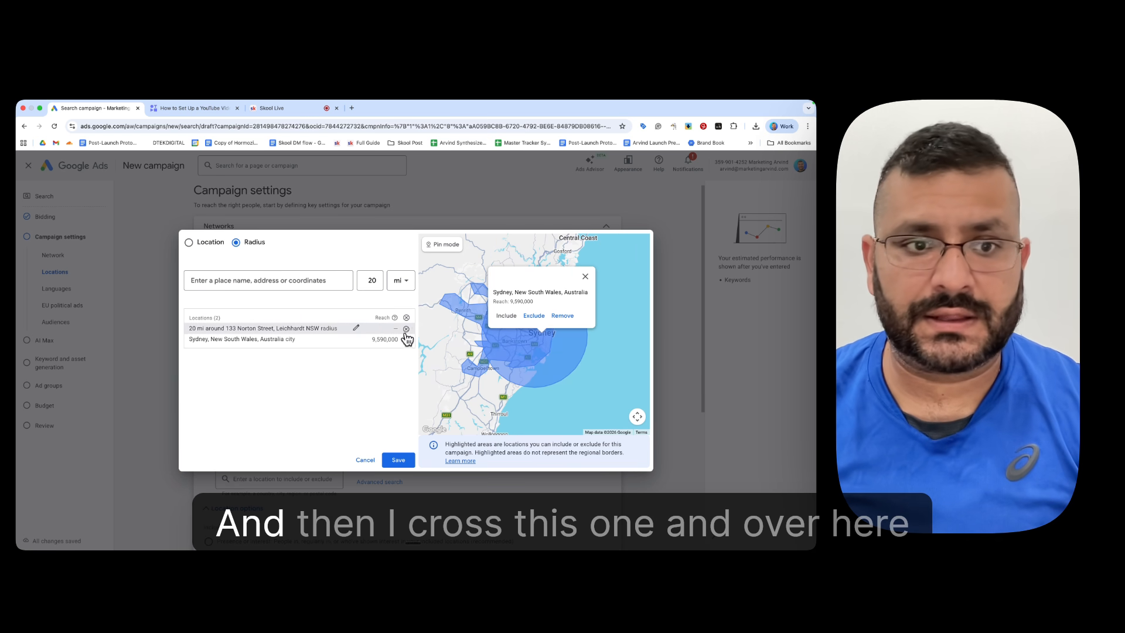
pyautogui.click(407, 340)
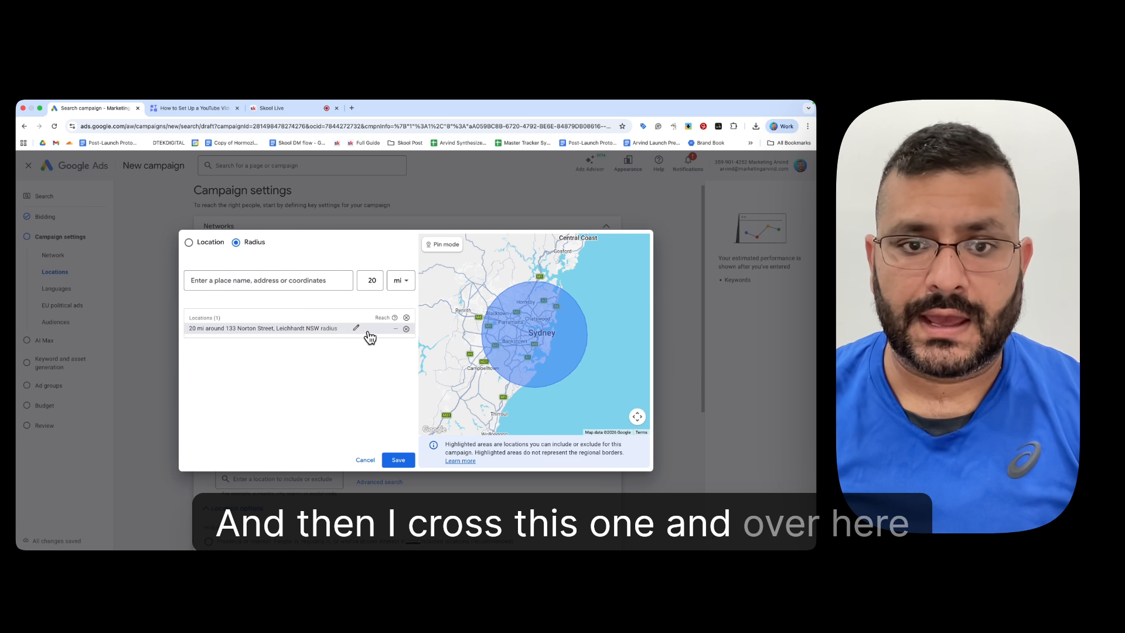
# Step: Set the street address target's radius to 15 km and save the location targeting
pyautogui.click(354, 328)
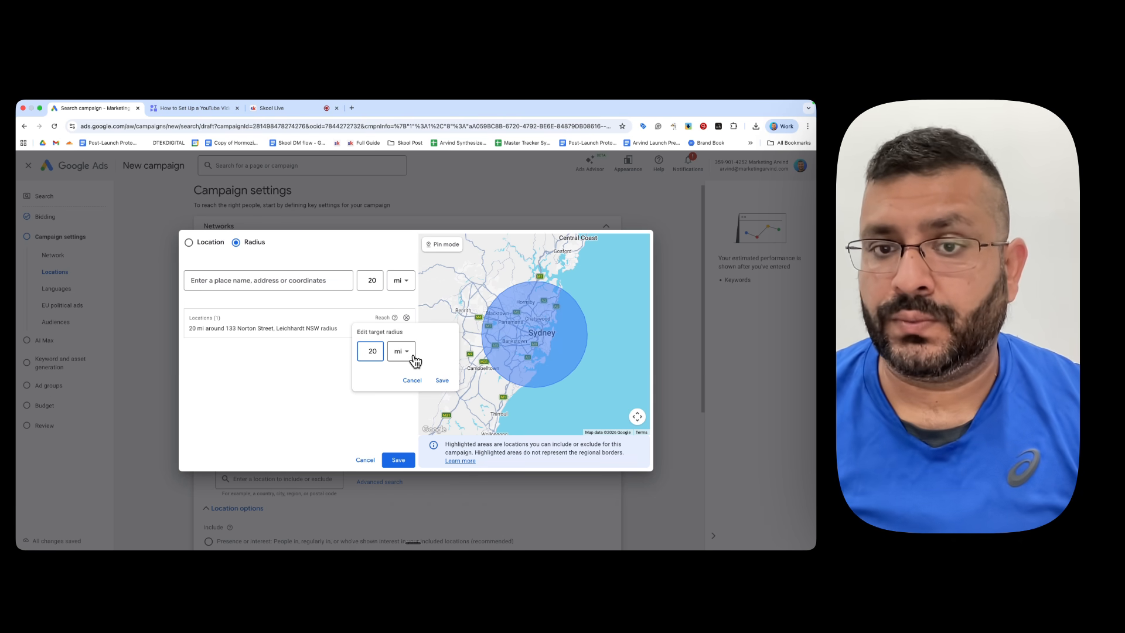
pyautogui.click(415, 360)
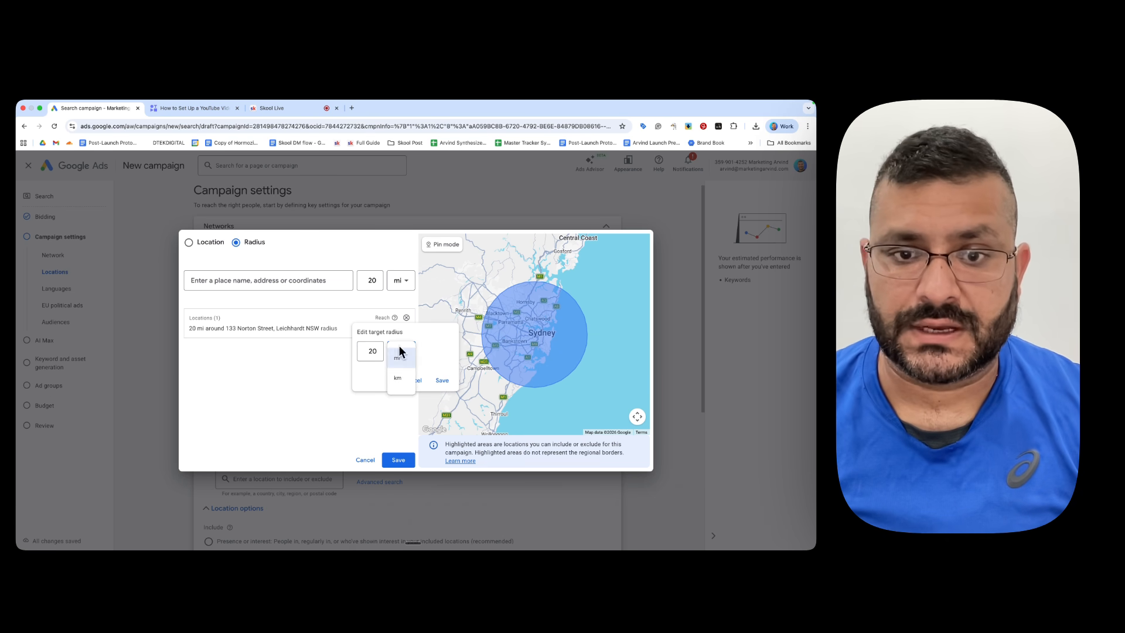
pyautogui.click(400, 380)
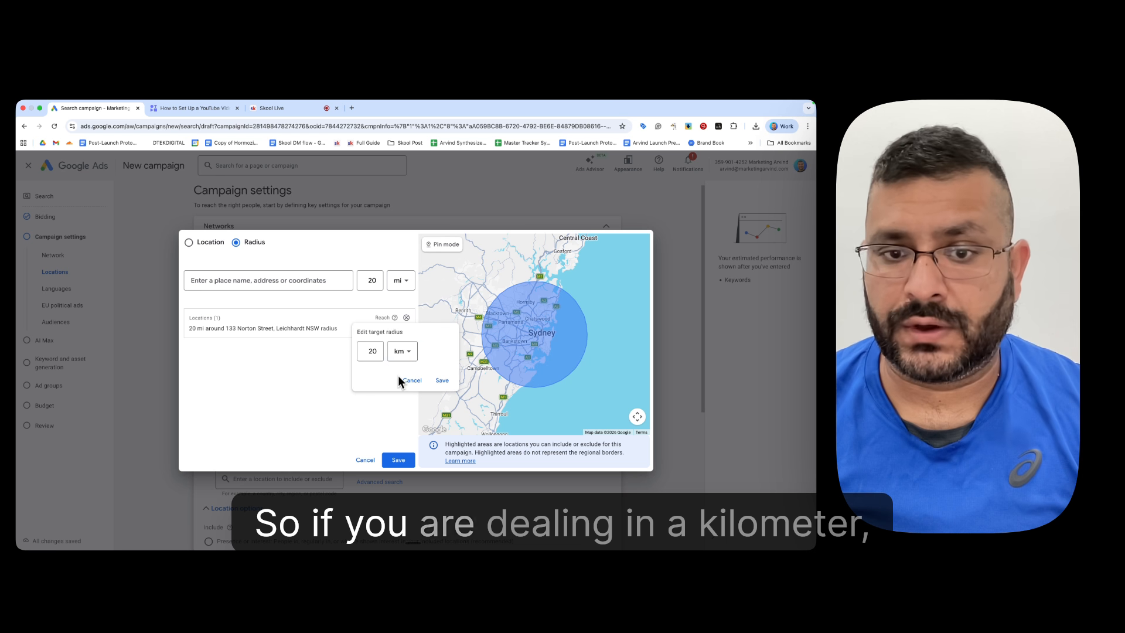
pyautogui.click(375, 351)
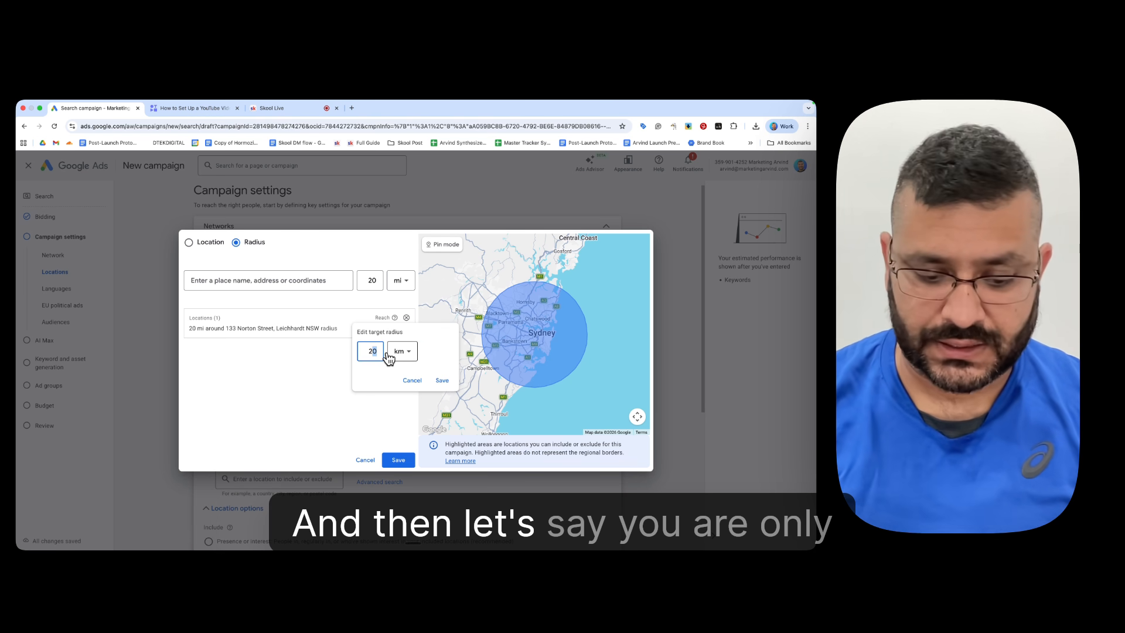
pyautogui.press('BackSpace')
pyautogui.press('BackSpace')
pyautogui.write('1')
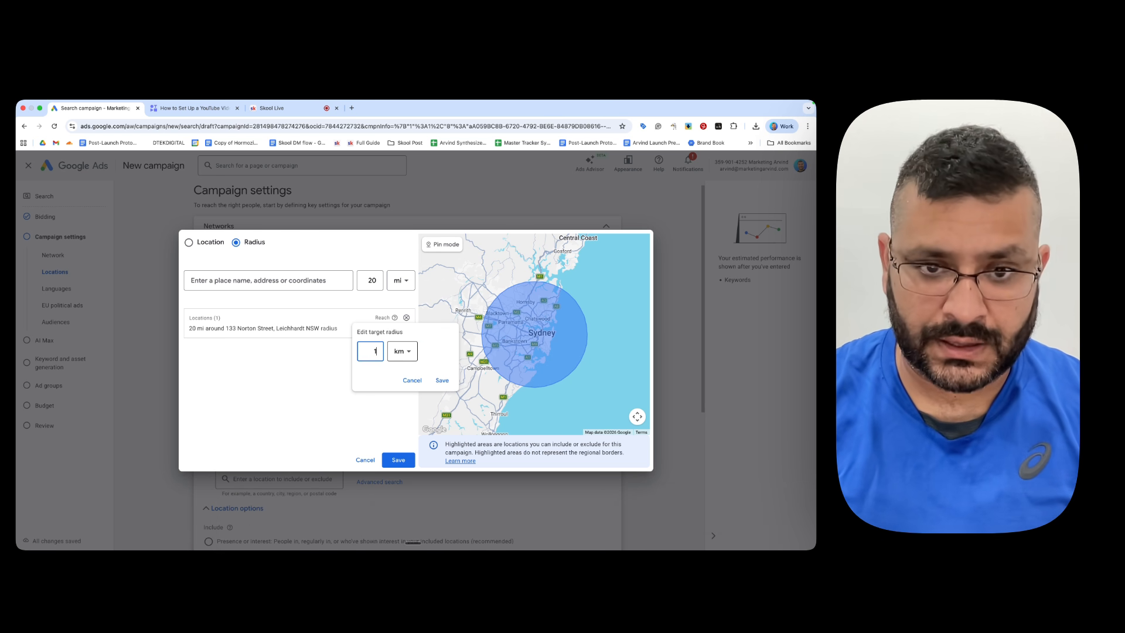
pyautogui.press('BackSpace')
pyautogui.write('15')
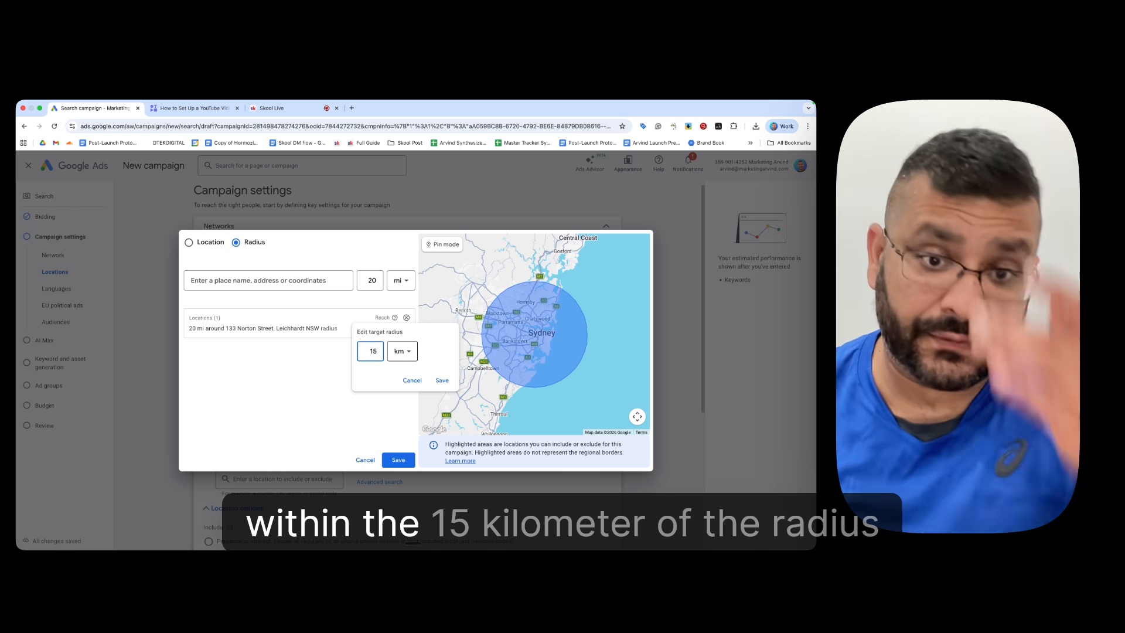
pyautogui.click(441, 381)
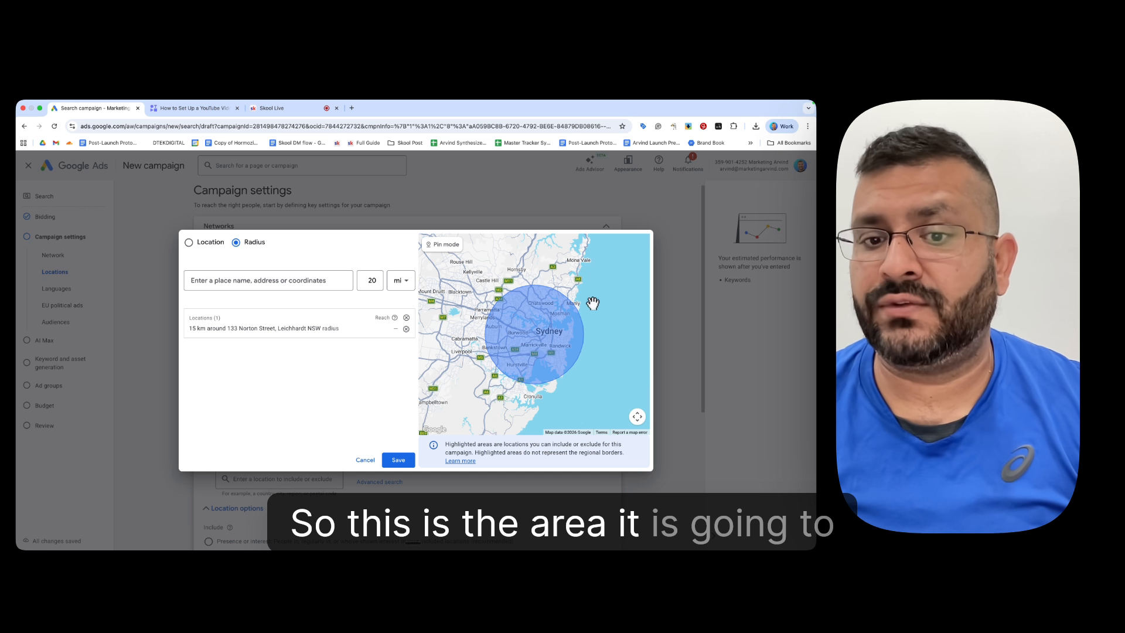
pyautogui.click(399, 462)
# Step: Review the location options and their presence setting, collapsing and reopening the section
pyautogui.scroll(-3, 375, 428)
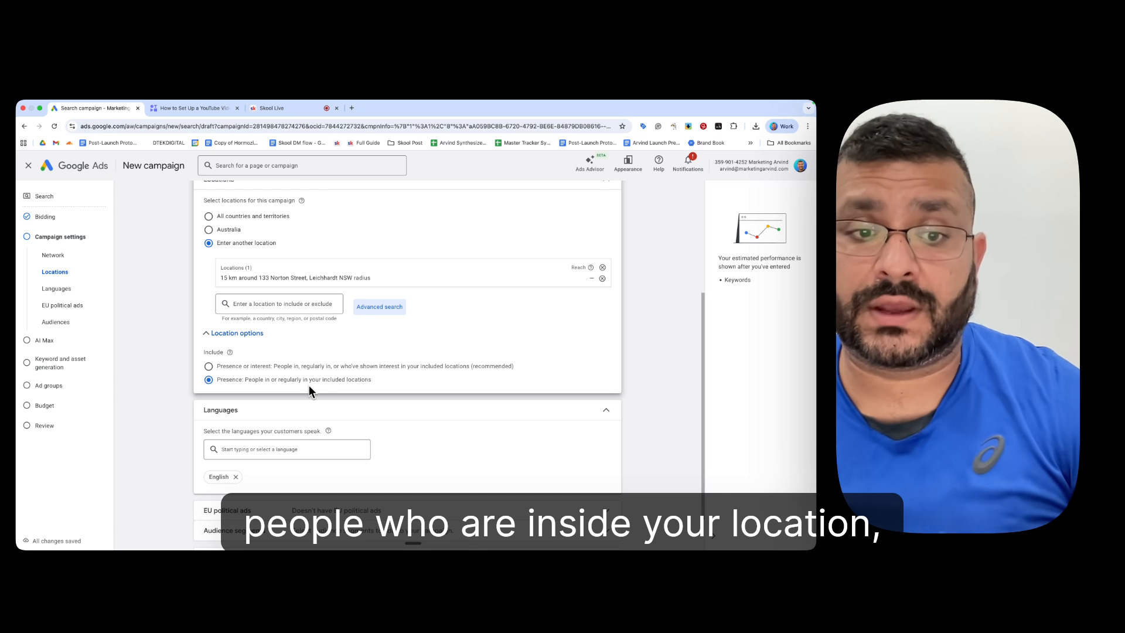
pyautogui.scroll(2, 364, 333)
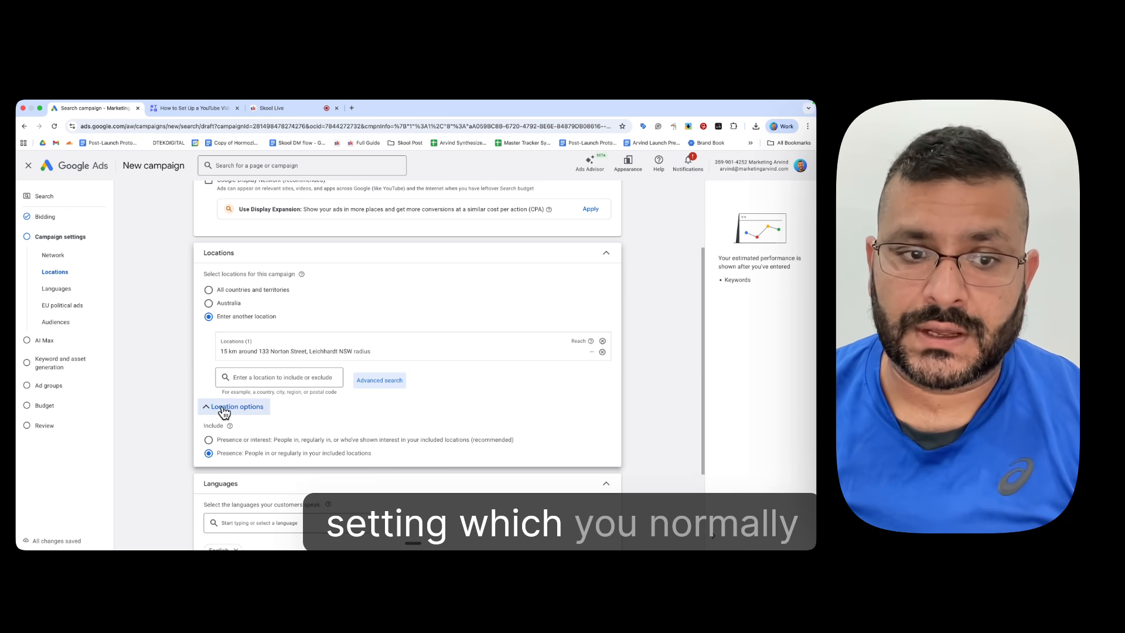
pyautogui.click(252, 408)
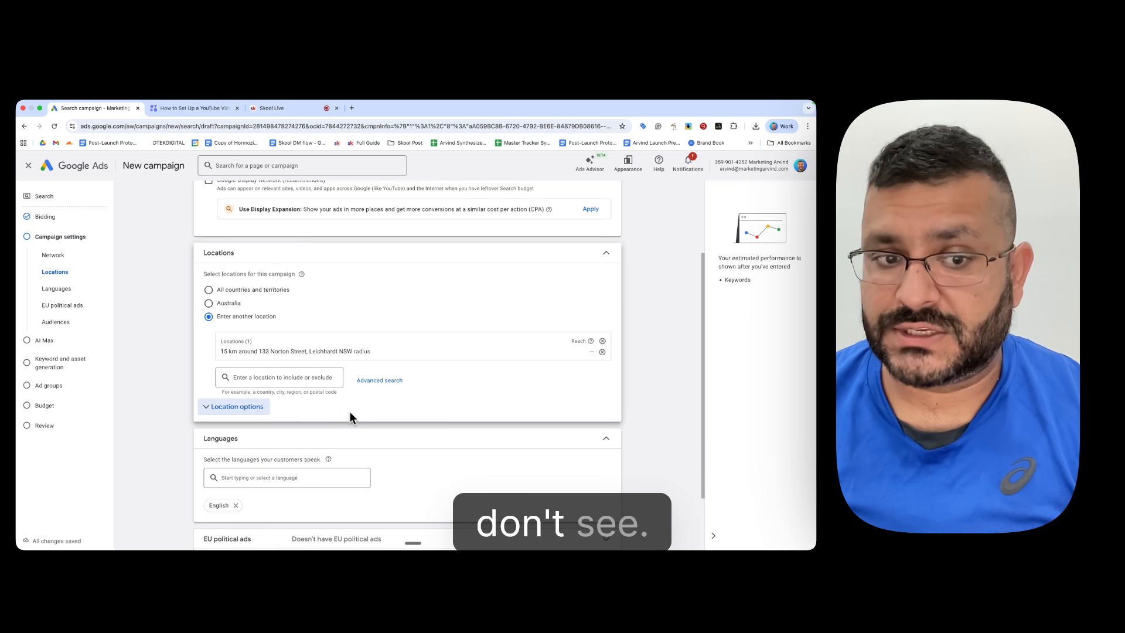
pyautogui.click(206, 410)
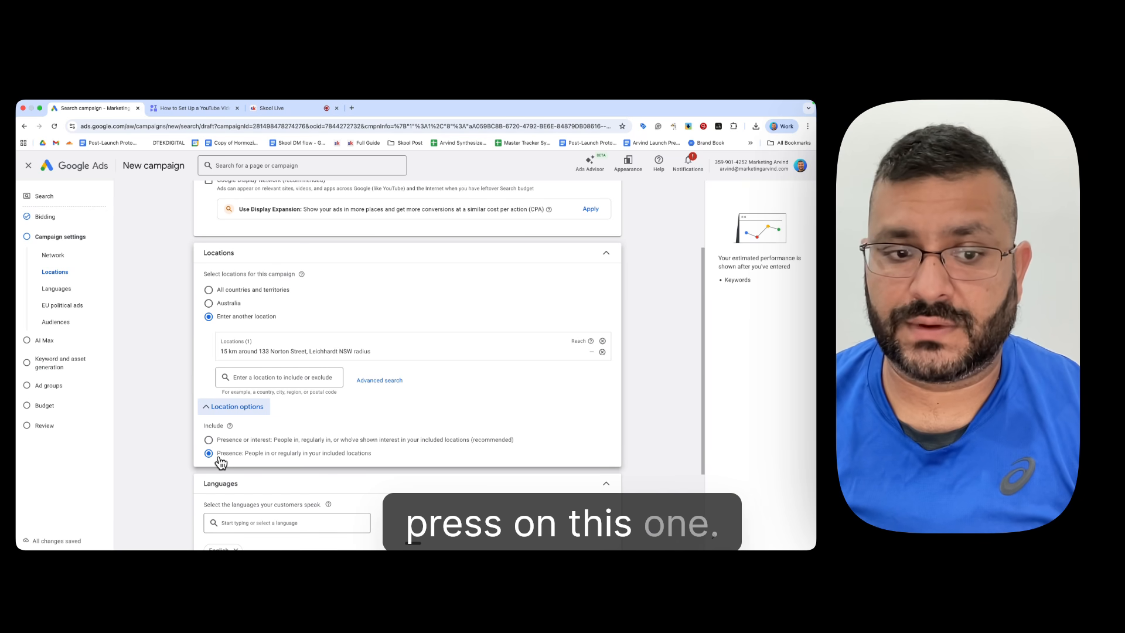
# Step: Review the EU political ads declaration and the search and browse options for audience segments, without selecting any segment
pyautogui.scroll(-3, 193, 422)
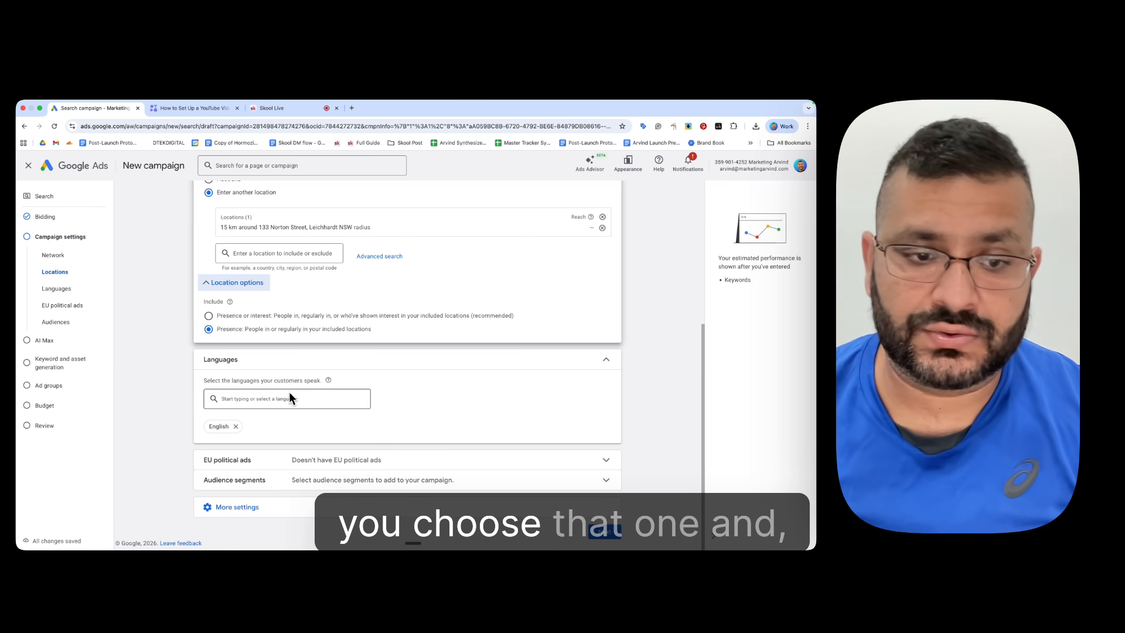
pyautogui.click(434, 461)
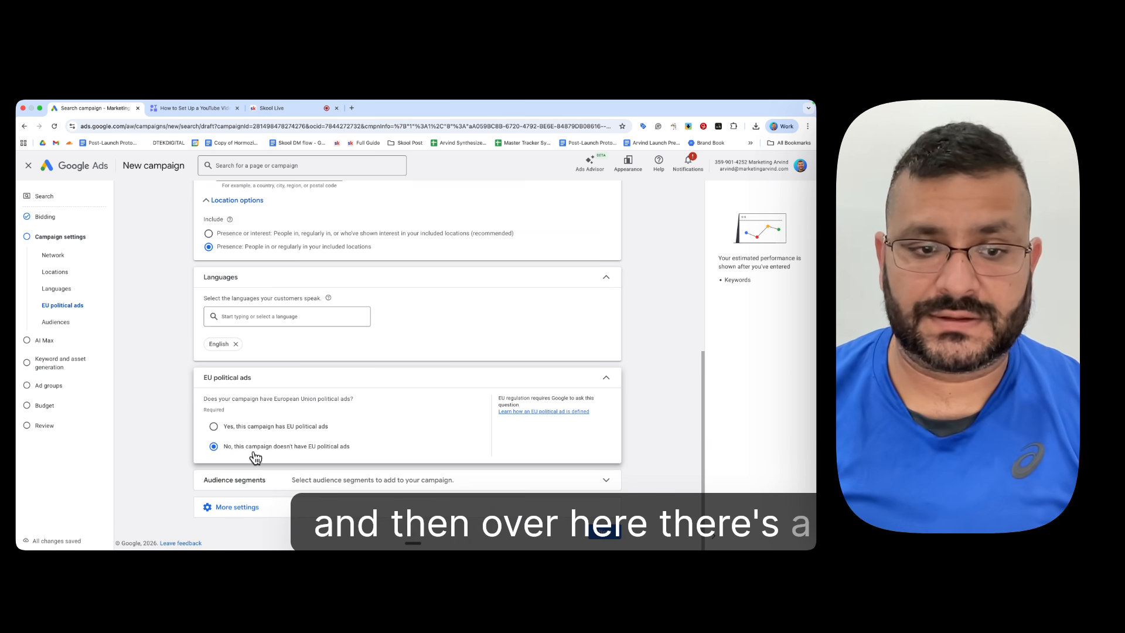
pyautogui.click(381, 480)
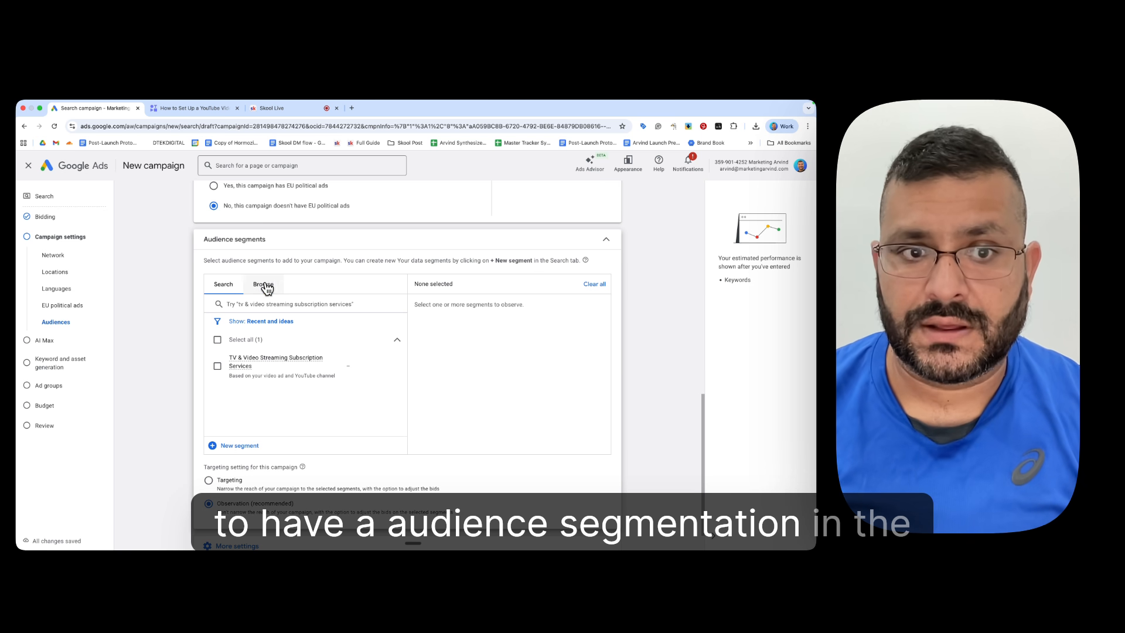
pyautogui.click(264, 285)
pyautogui.click(224, 284)
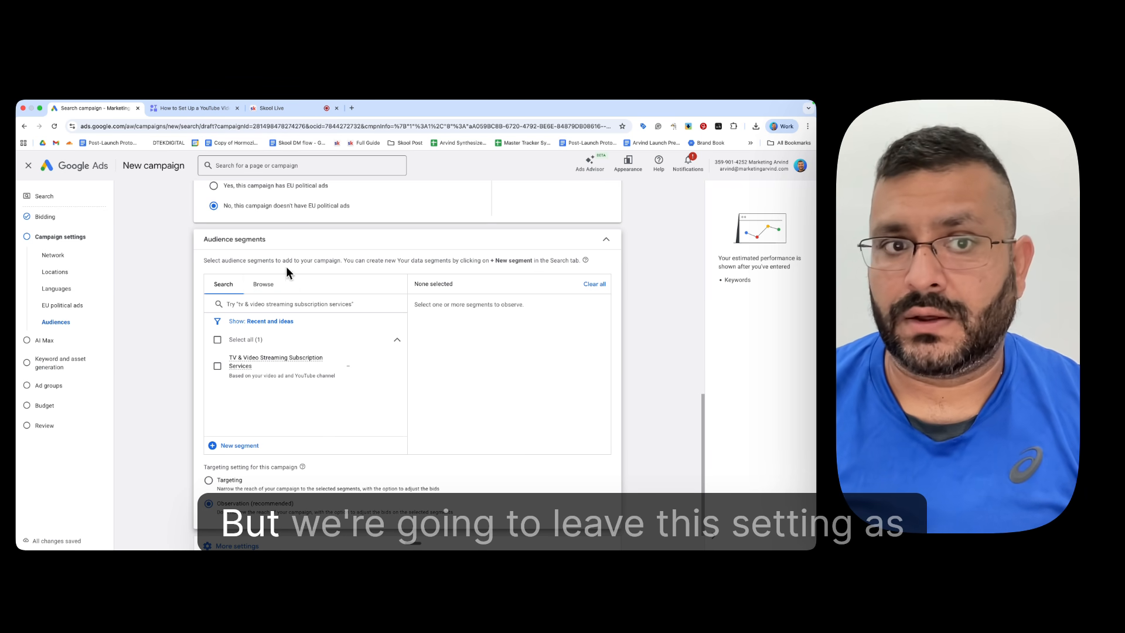
pyautogui.click(606, 239)
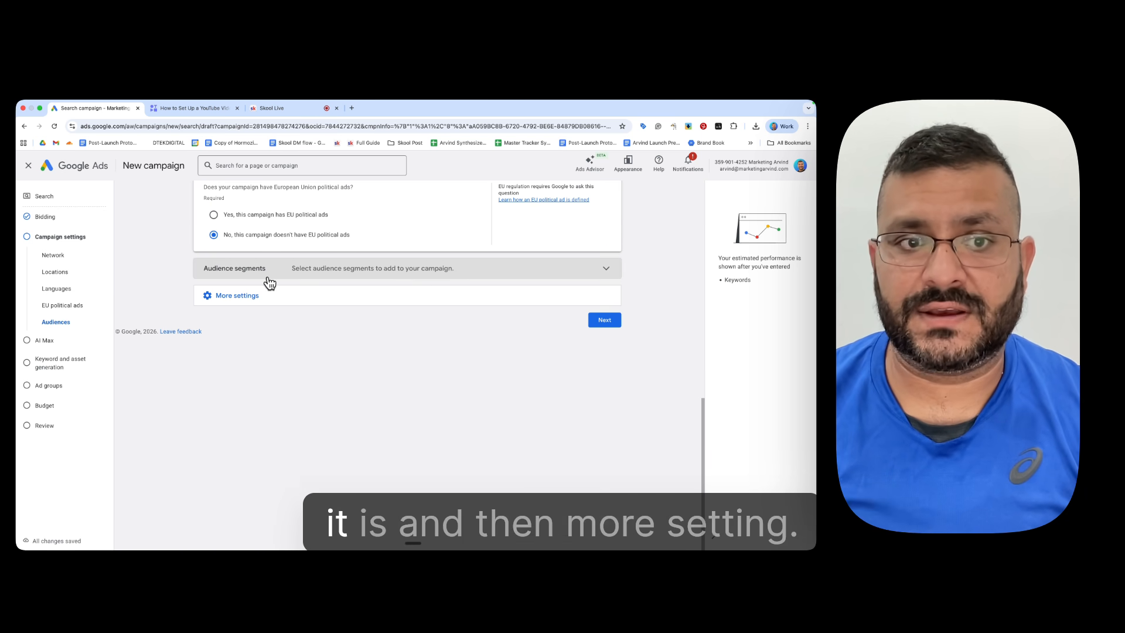
# Step: Set the campaign's ad rotation to Do not optimize: Rotate ads indefinitely
pyautogui.click(239, 296)
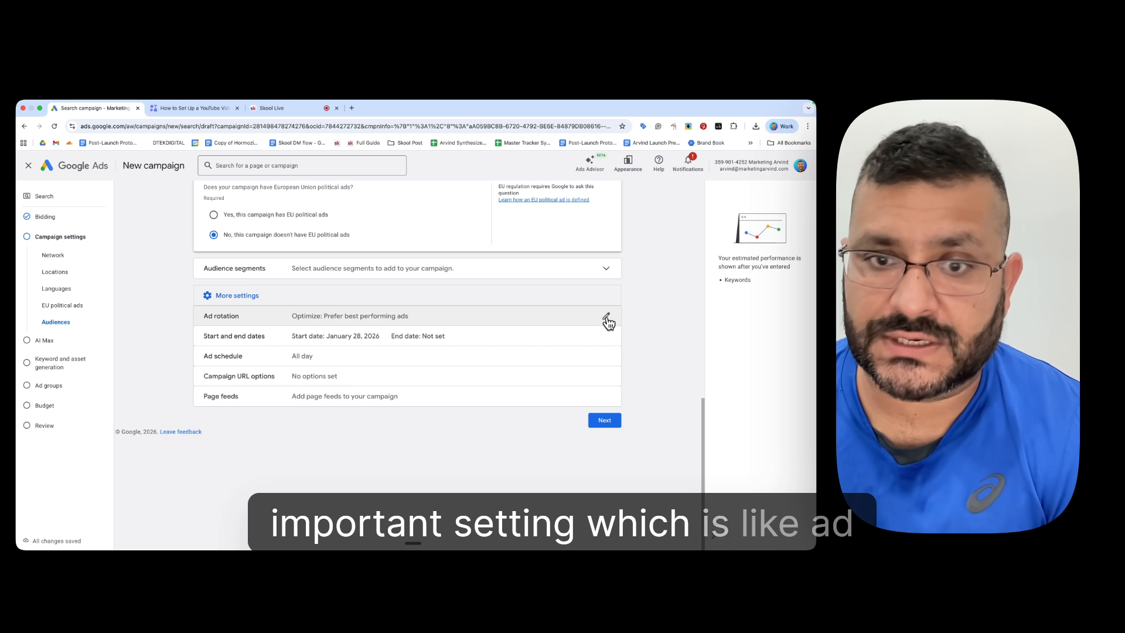
pyautogui.click(608, 319)
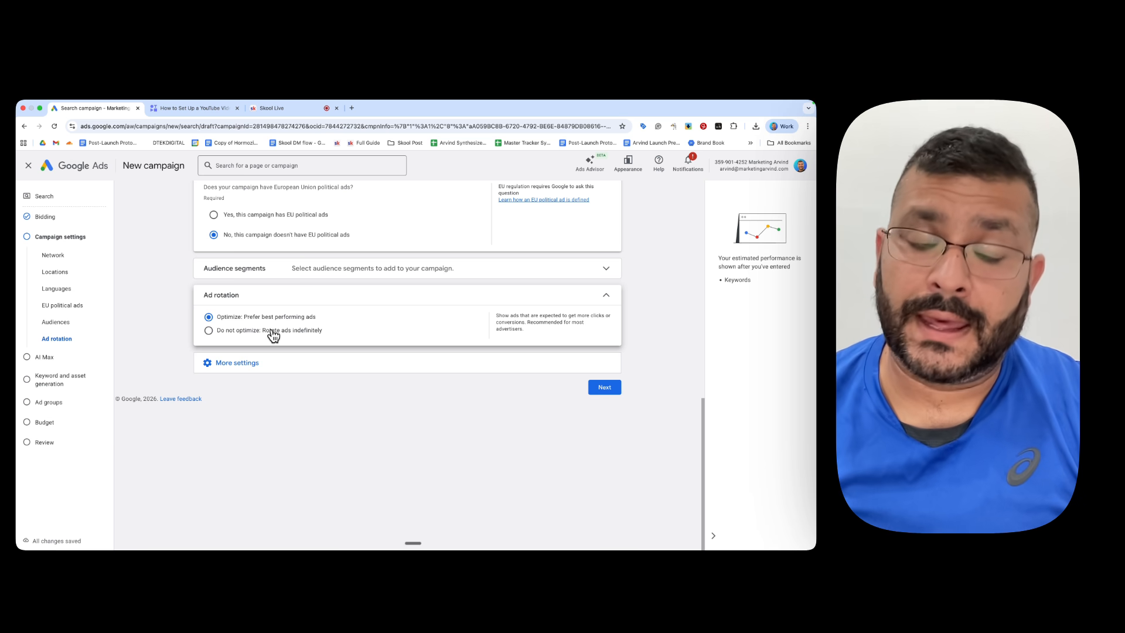
pyautogui.click(260, 331)
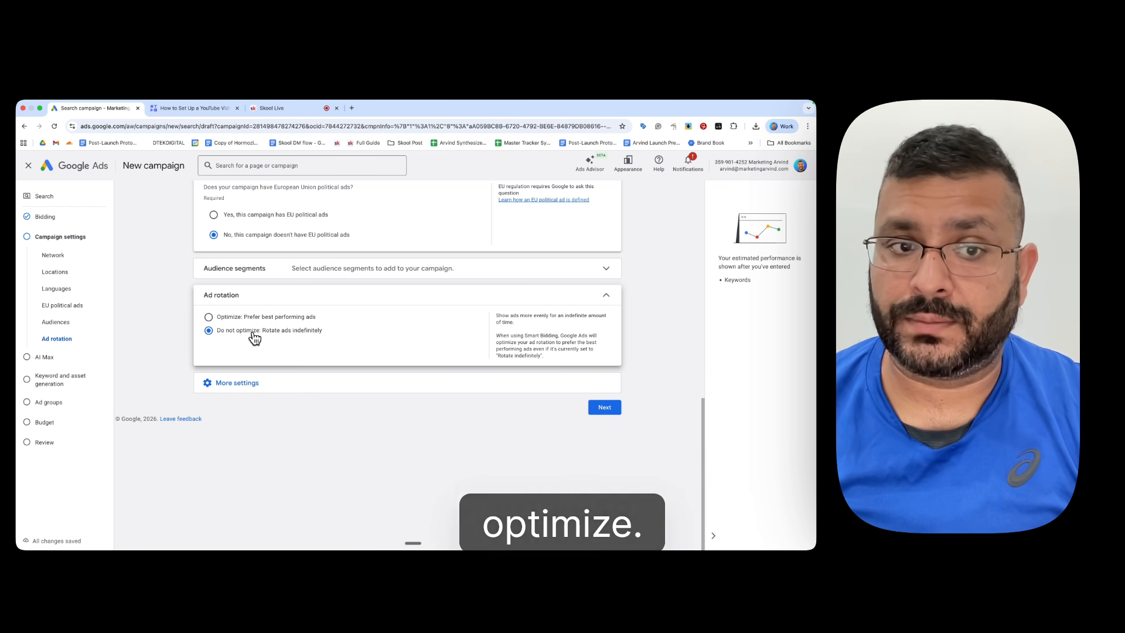
pyautogui.click(254, 317)
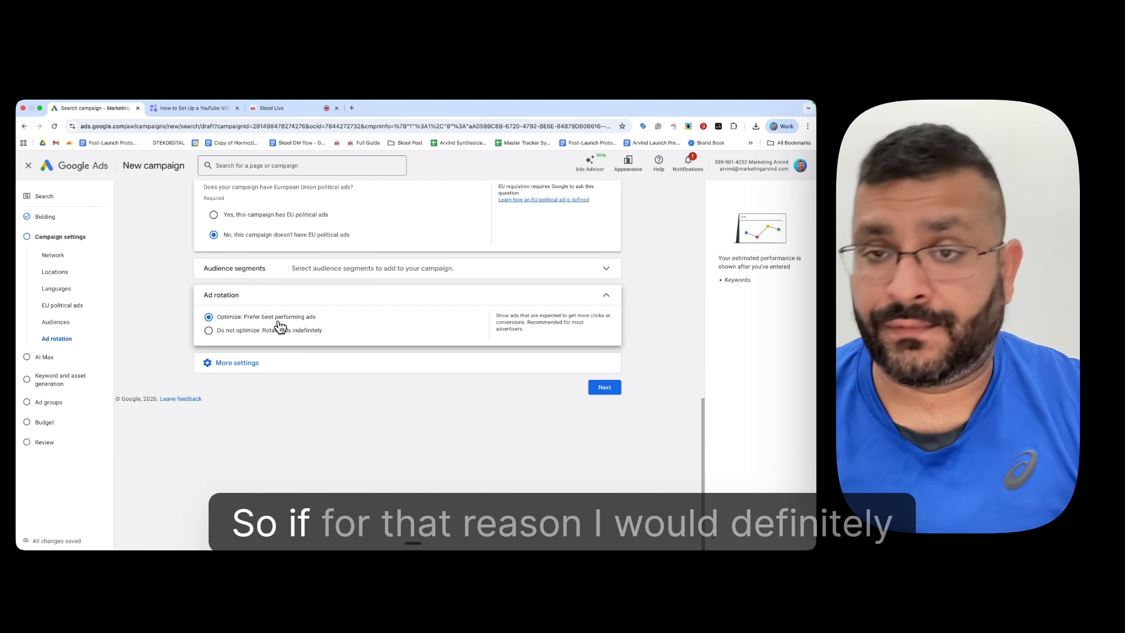
pyautogui.click(209, 331)
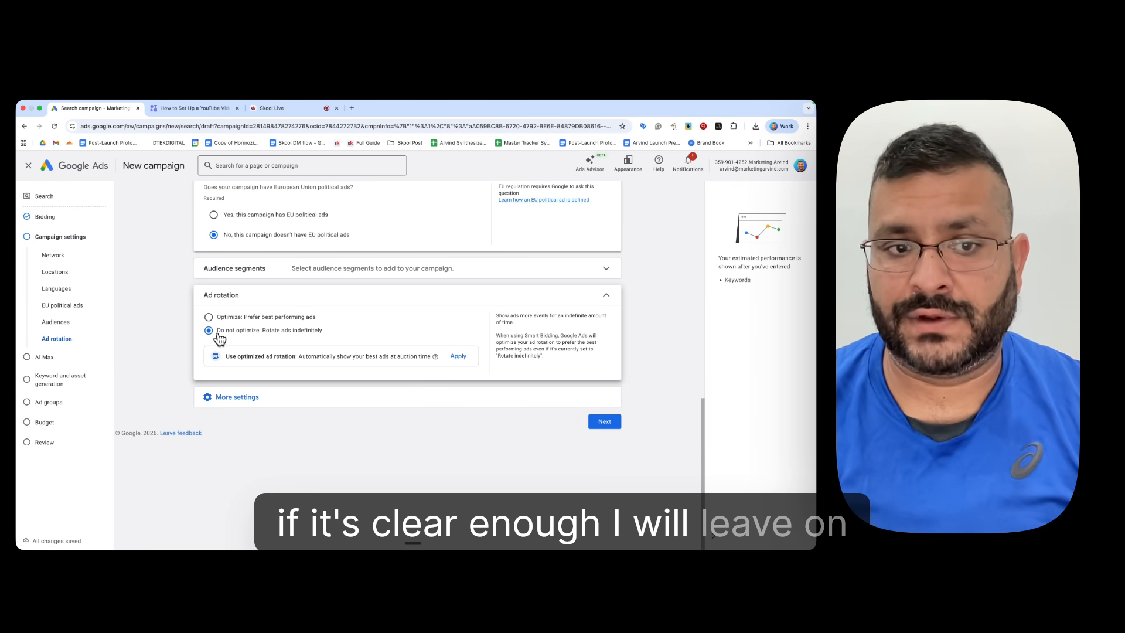
# Step: Review the ad schedule's day choices, keeping All days, and look over the remaining additional campaign settings
pyautogui.click(290, 404)
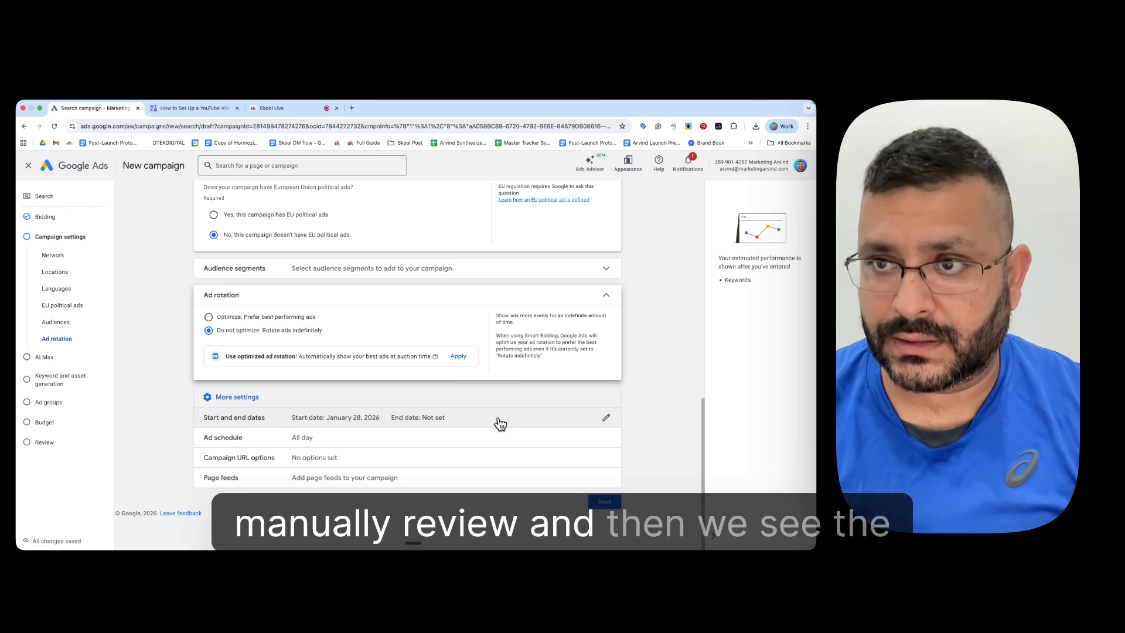
pyautogui.click(409, 441)
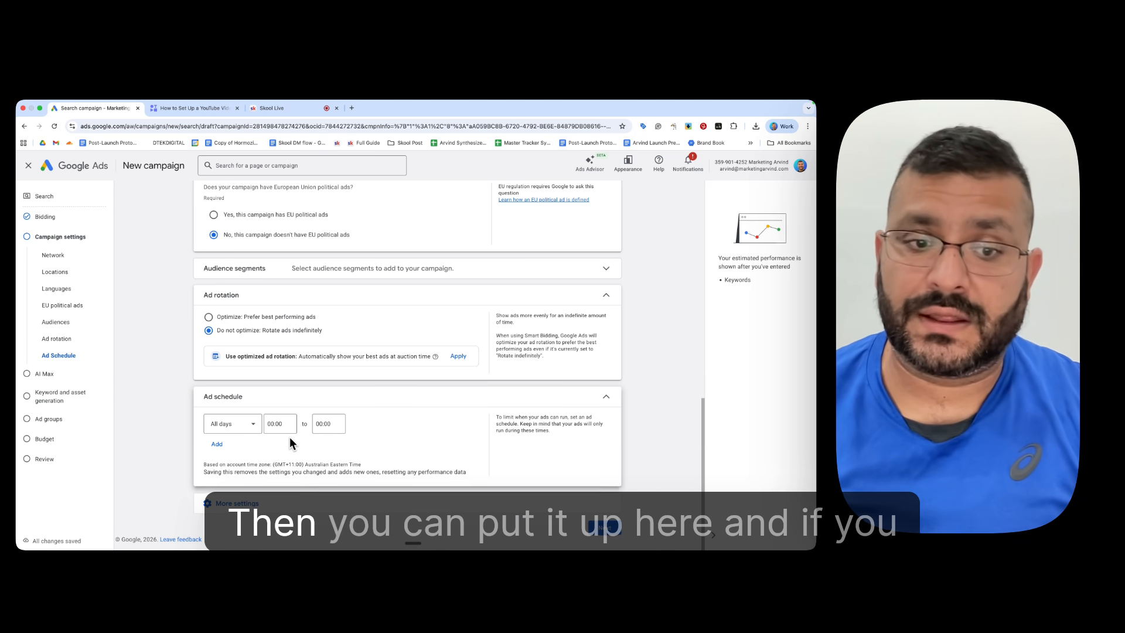
pyautogui.click(246, 430)
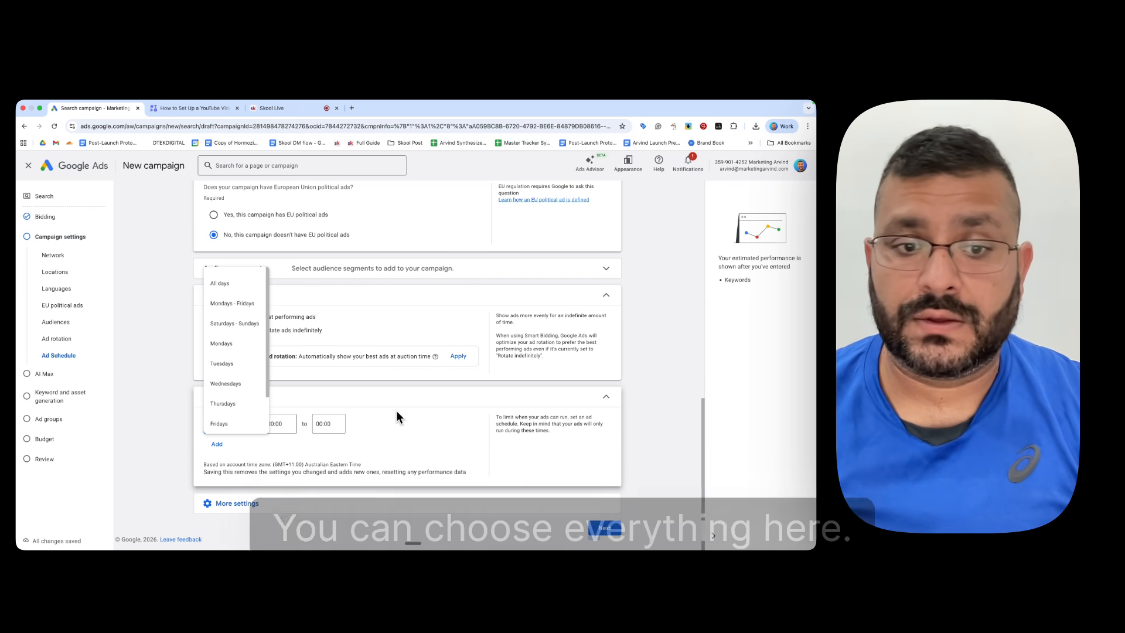
pyautogui.click(392, 436)
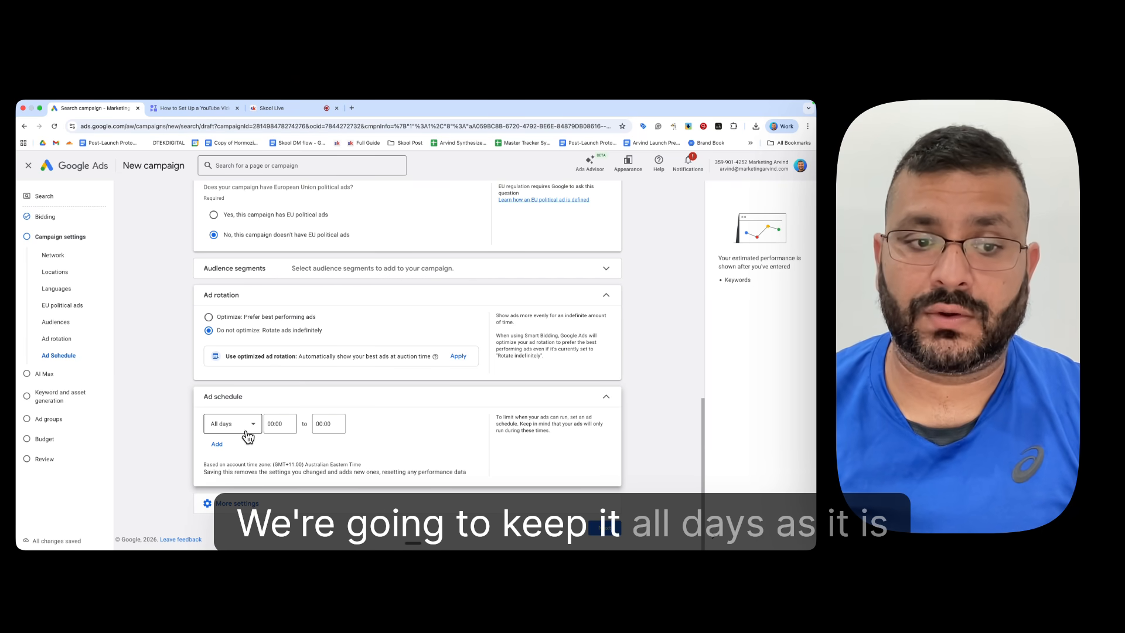
pyautogui.click(251, 505)
pyautogui.scroll(-2, 304, 481)
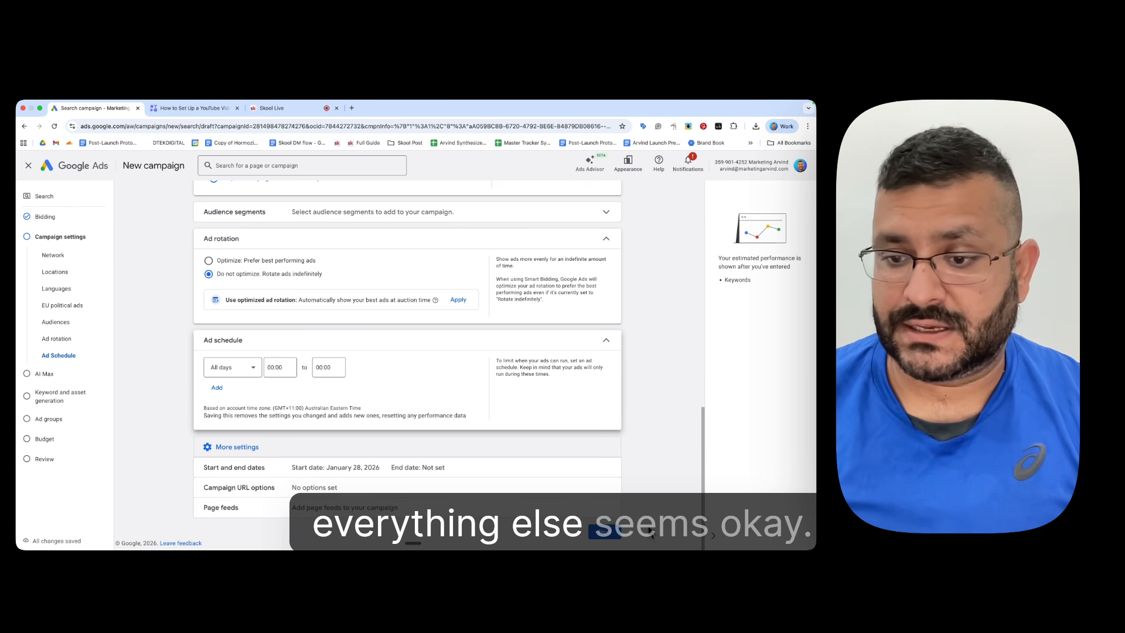
# Step: Continue to the ad groups, leaving AI Max turned off and skipping keyword and asset generation
pyautogui.click(610, 532)
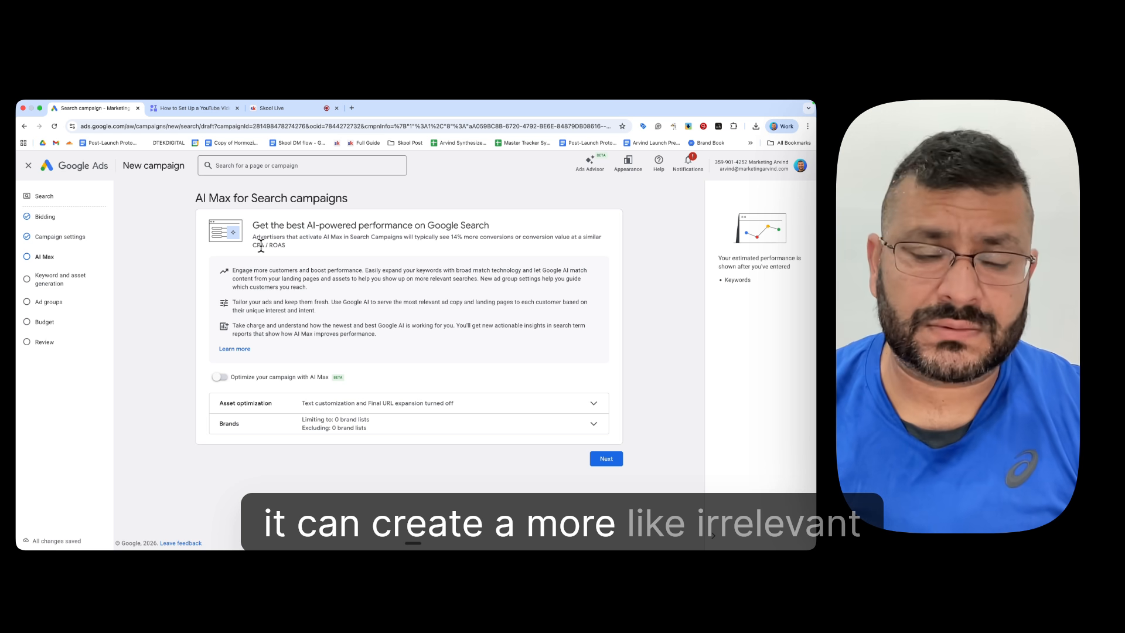
pyautogui.click(612, 460)
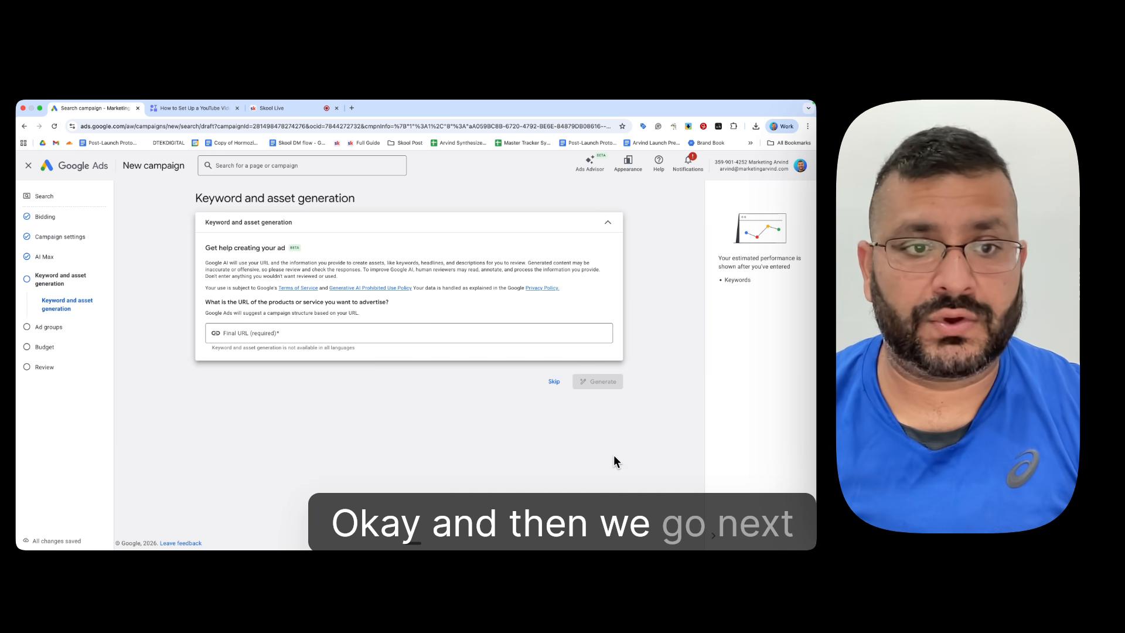
pyautogui.click(555, 382)
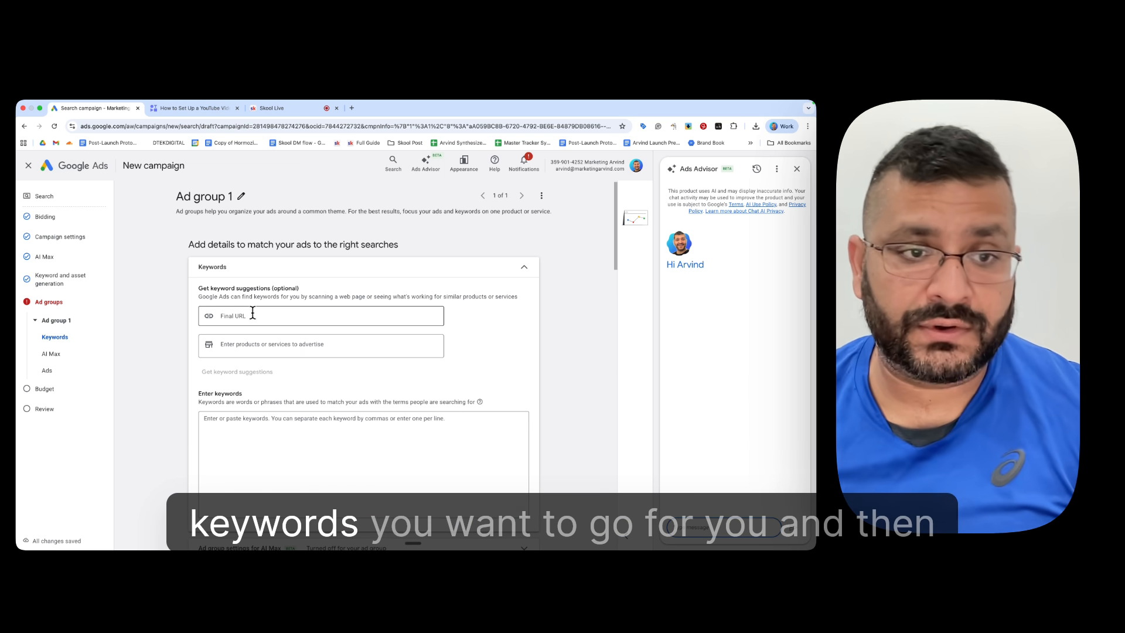
# Step: Enter the keywords Google ads, Google ads management and Google ads services for Ad group 1, one per line
pyautogui.click(223, 428)
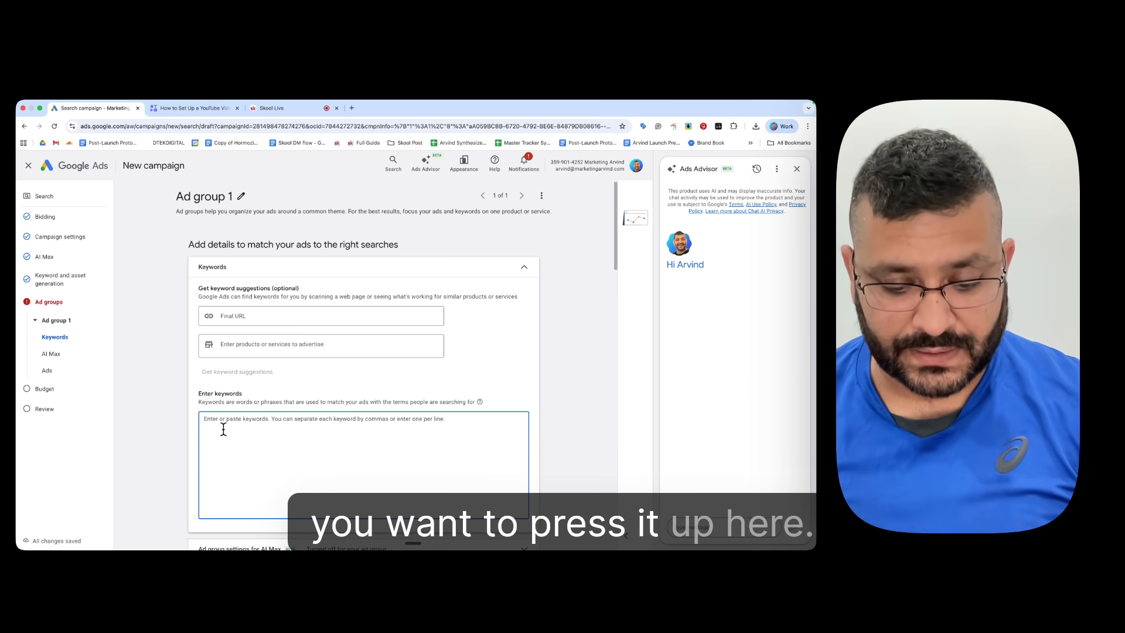
pyautogui.write('Google a')
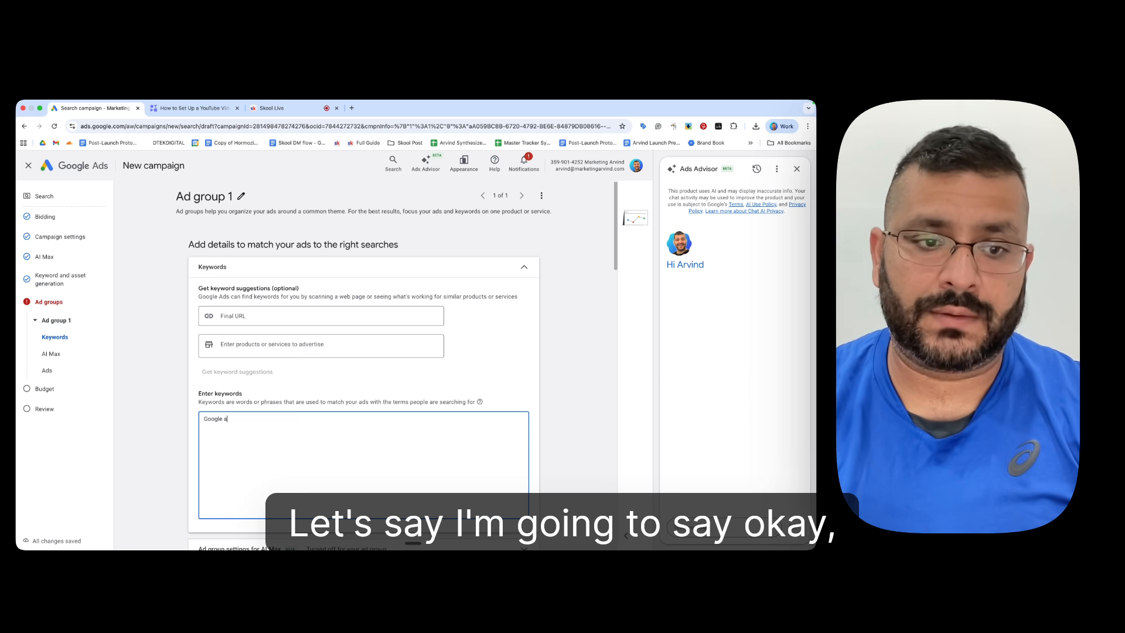
pyautogui.write('ds')
pyautogui.press('Return')
pyautogui.write('Google a')
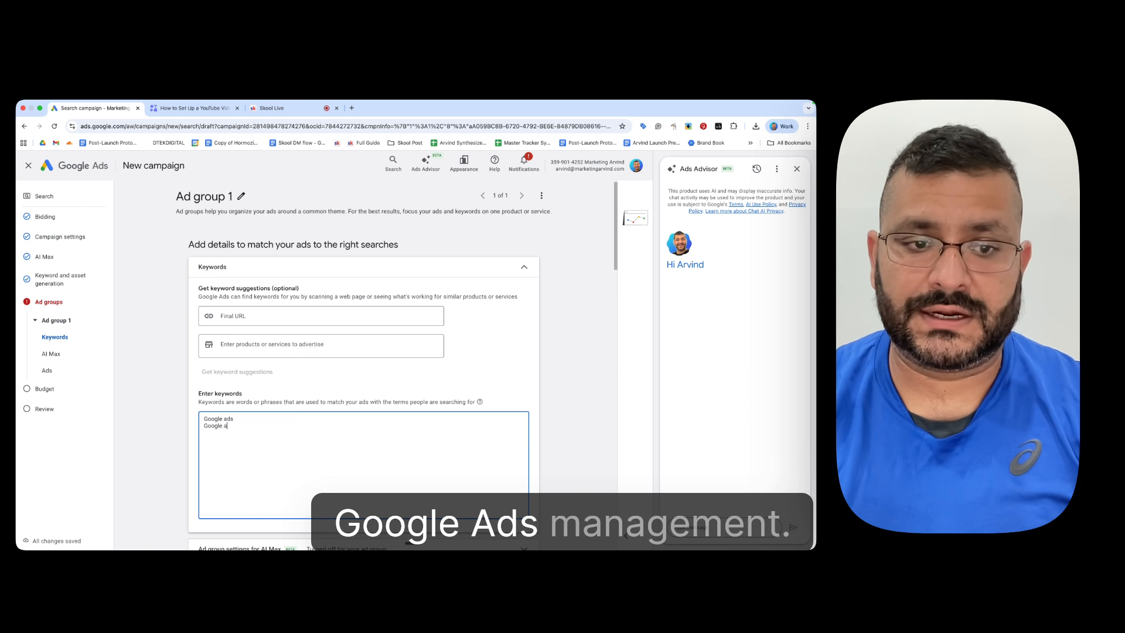
pyautogui.write('ds management')
pyautogui.press('Return')
pyautogui.write('Google ads sercices')
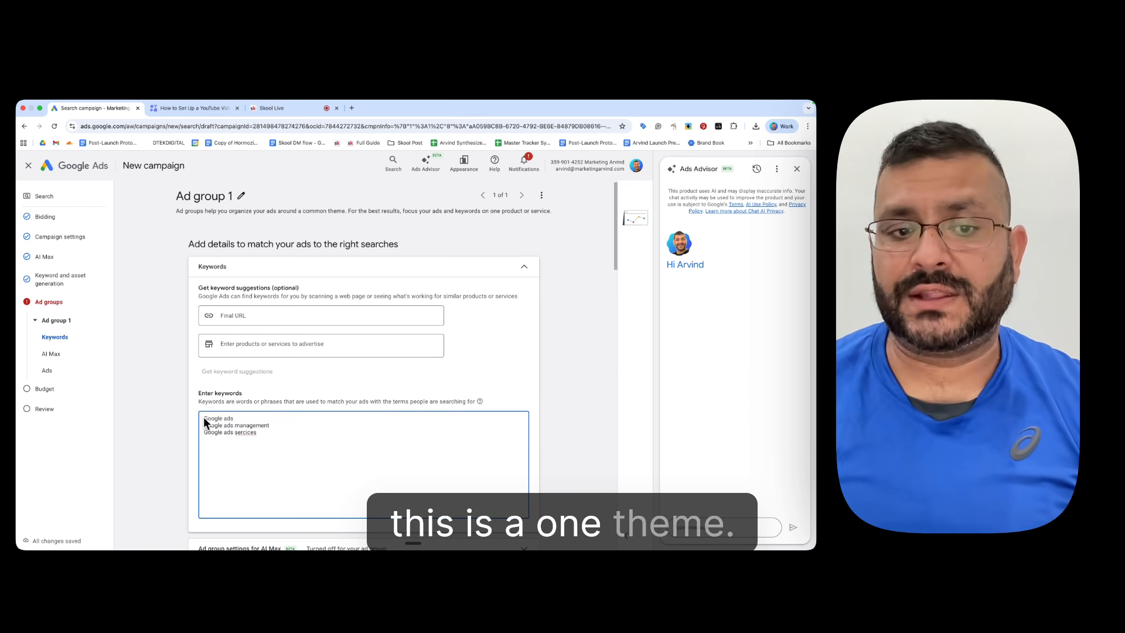
pyautogui.press('Return')
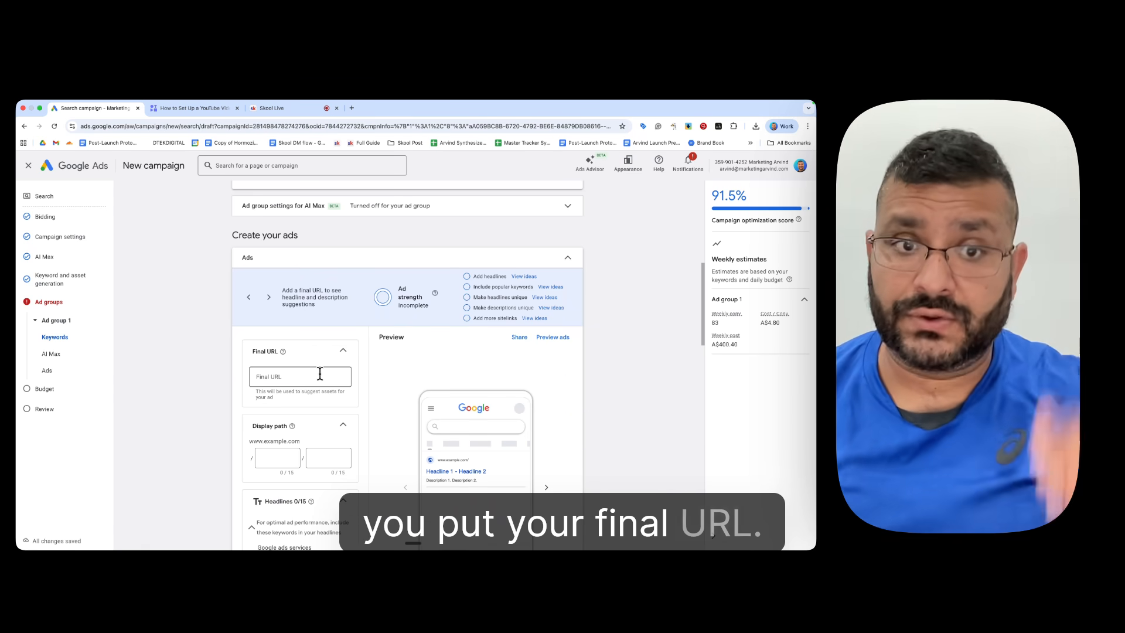
pyautogui.click(329, 376)
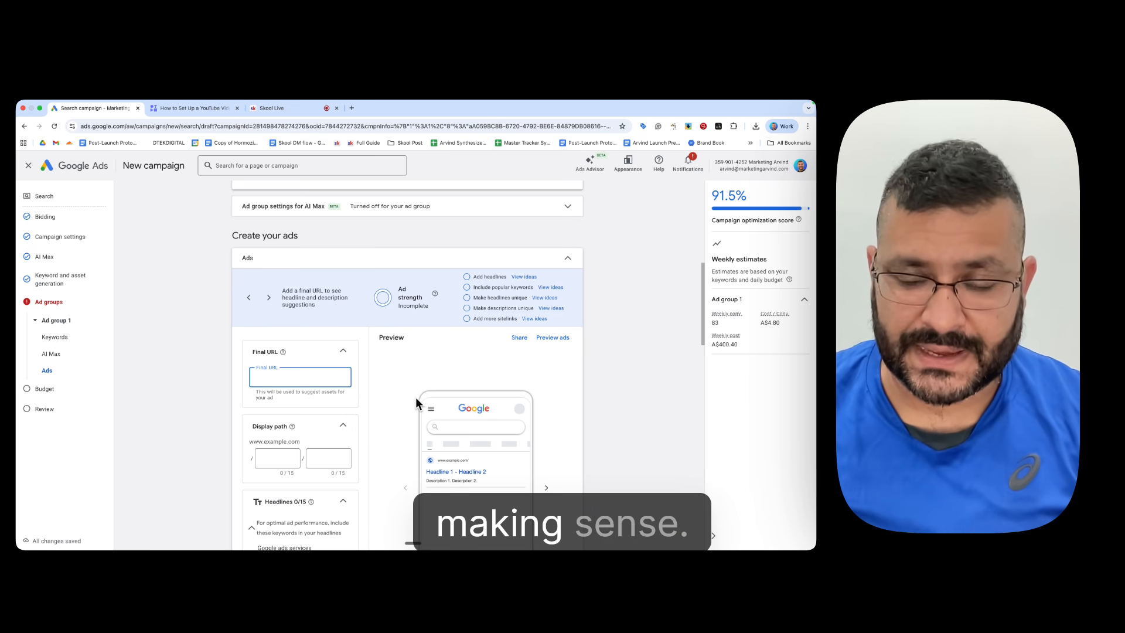
pyautogui.scroll(-3, 416, 399)
pyautogui.scroll(1, 416, 399)
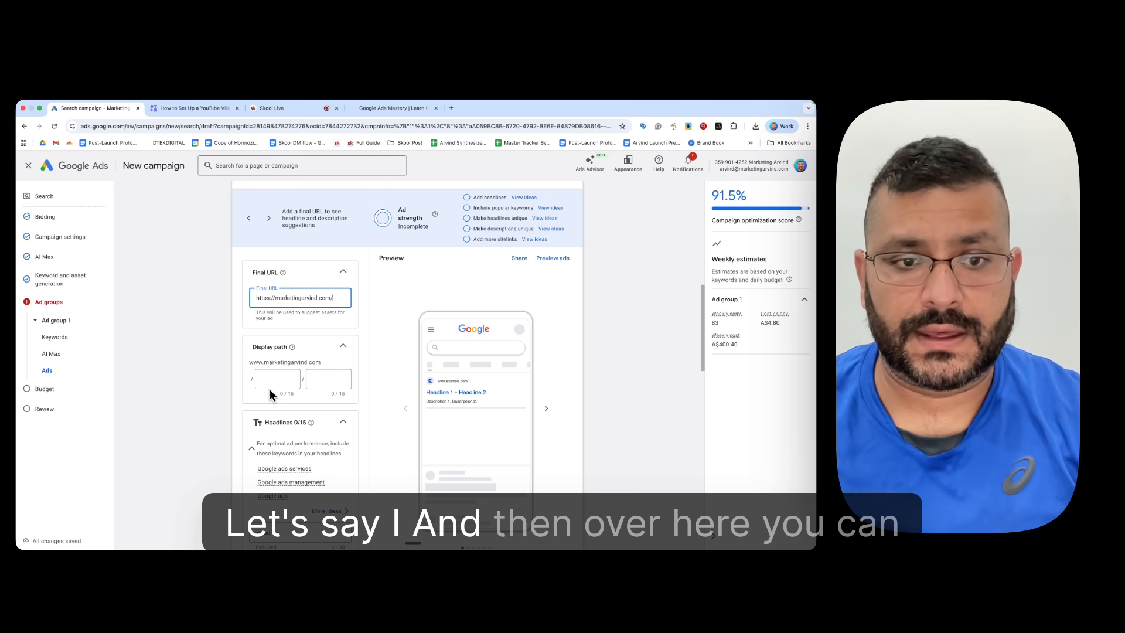
pyautogui.click(277, 381)
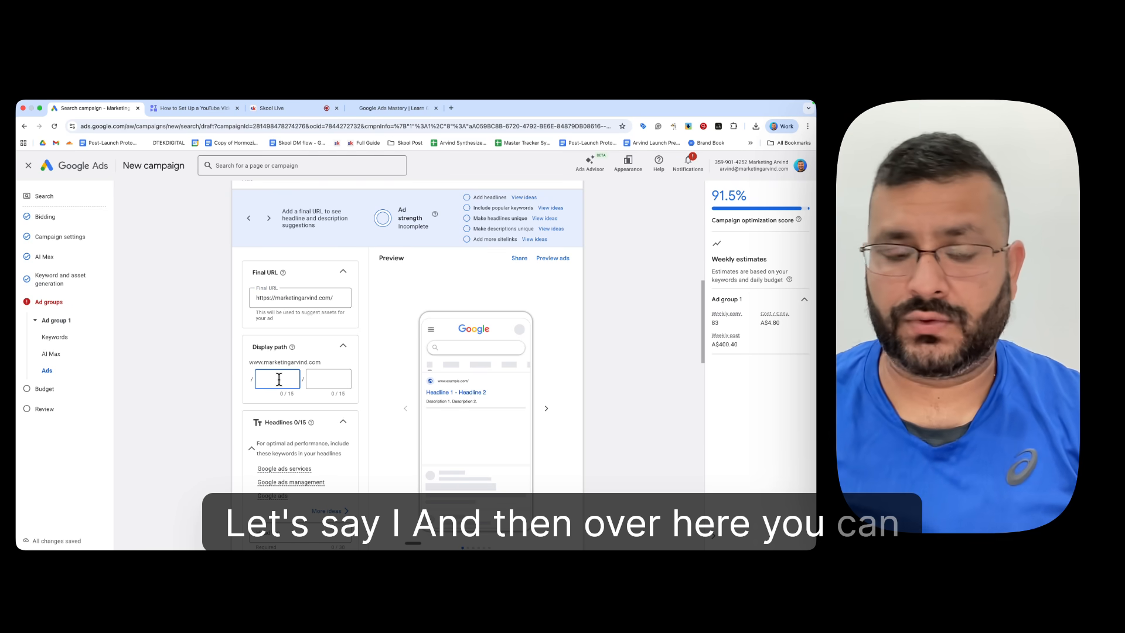
pyautogui.write('Google')
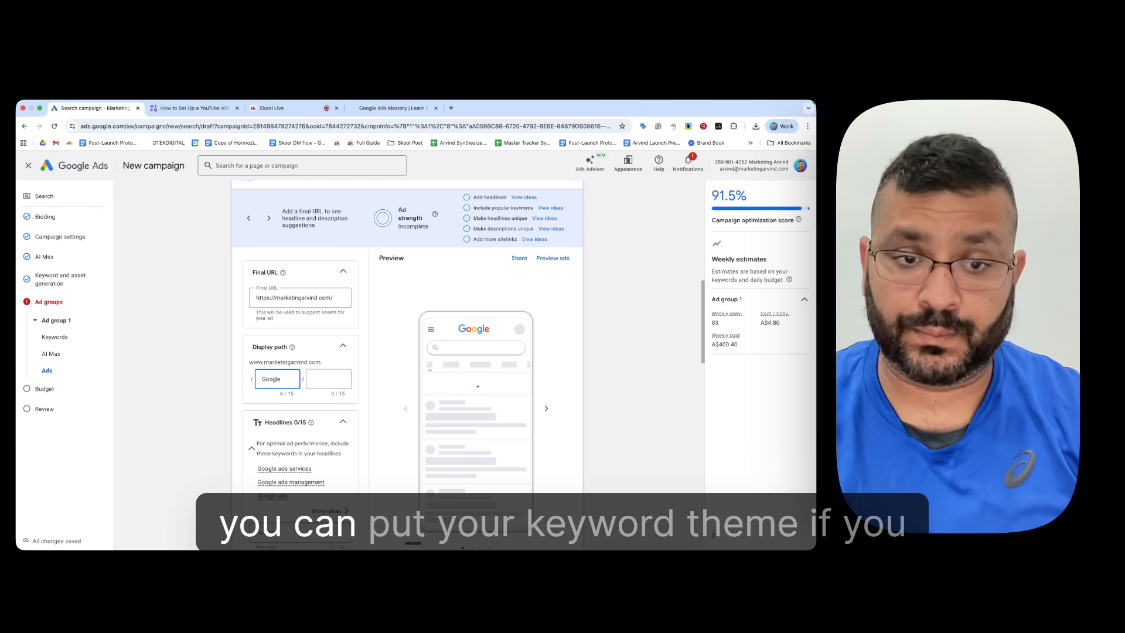
pyautogui.press('Tab')
pyautogui.write('Ads')
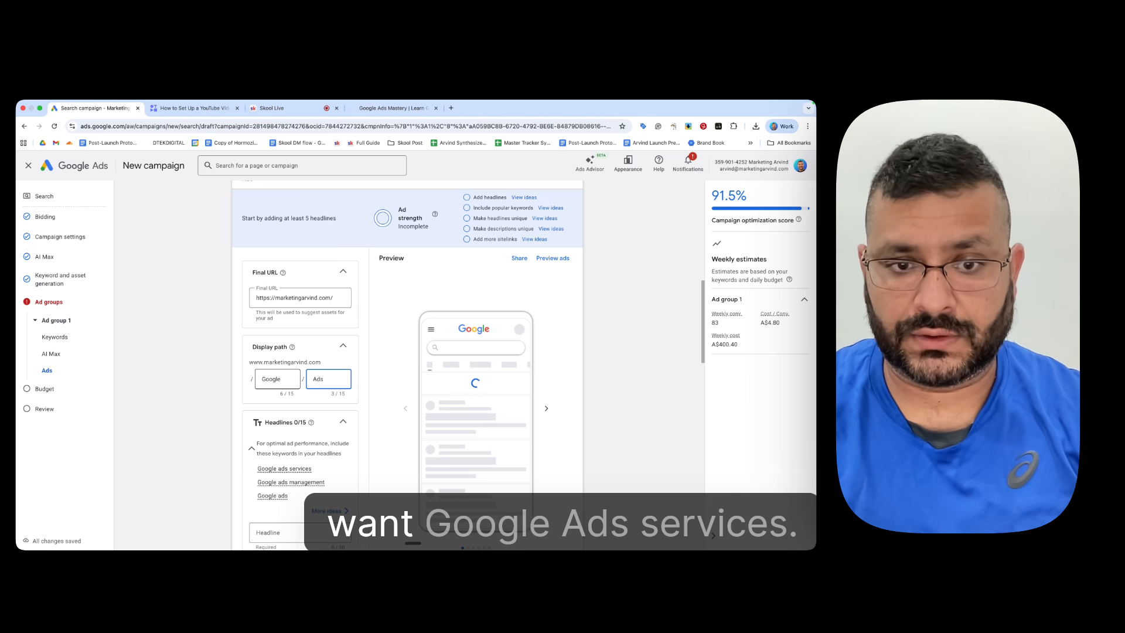
pyautogui.write(' Sercices')
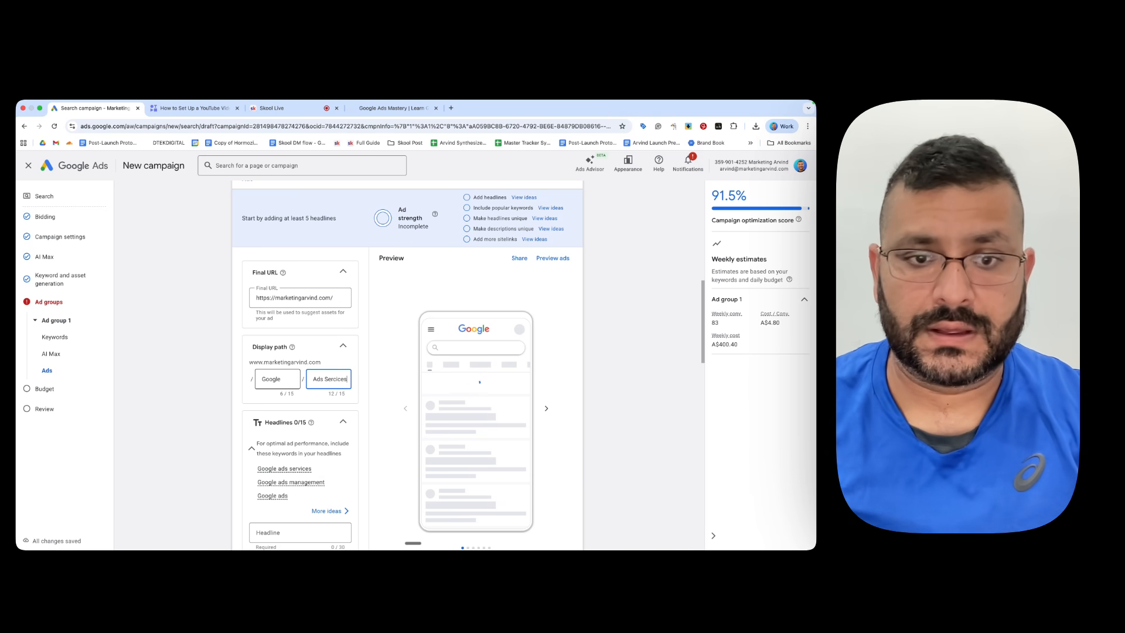
# Step: Look over the ad's headline fields and the description ideas suggested from the website
pyautogui.scroll(-3, 311, 411)
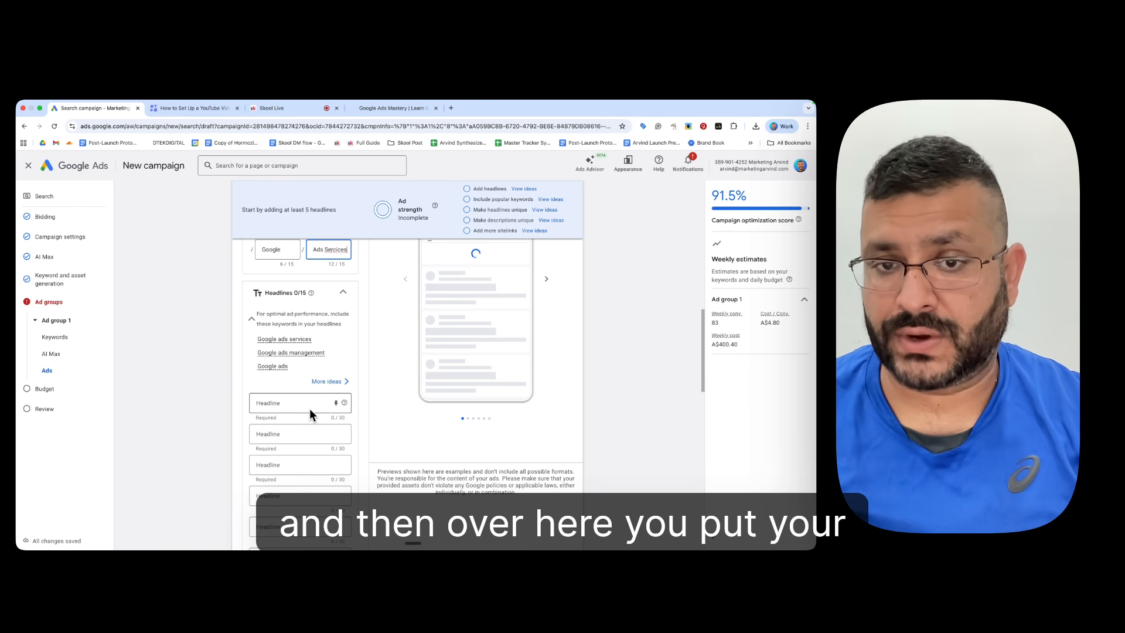
pyautogui.scroll(-3, 309, 409)
pyautogui.scroll(1, 309, 410)
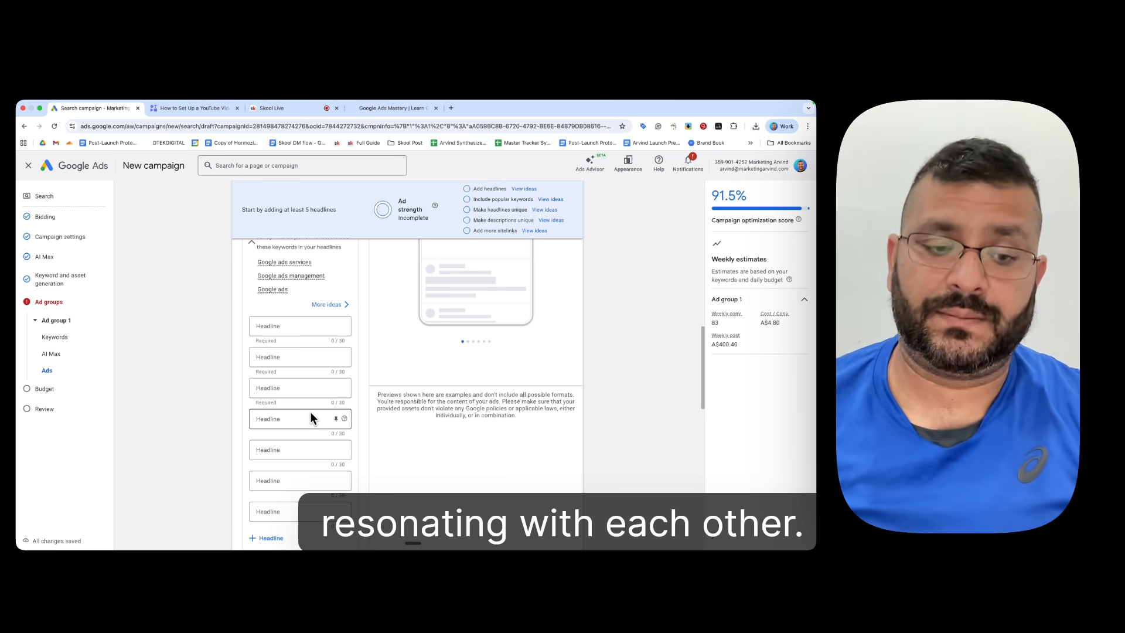
pyautogui.scroll(-4, 233, 414)
pyautogui.click(297, 395)
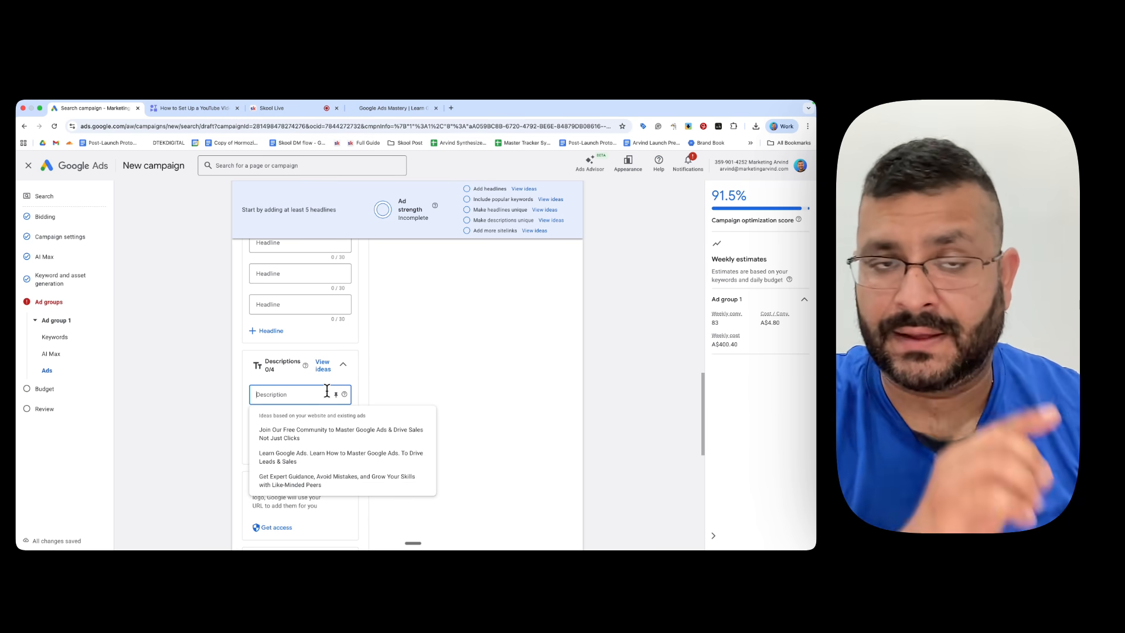
pyautogui.click(414, 381)
pyautogui.scroll(-5, 310, 422)
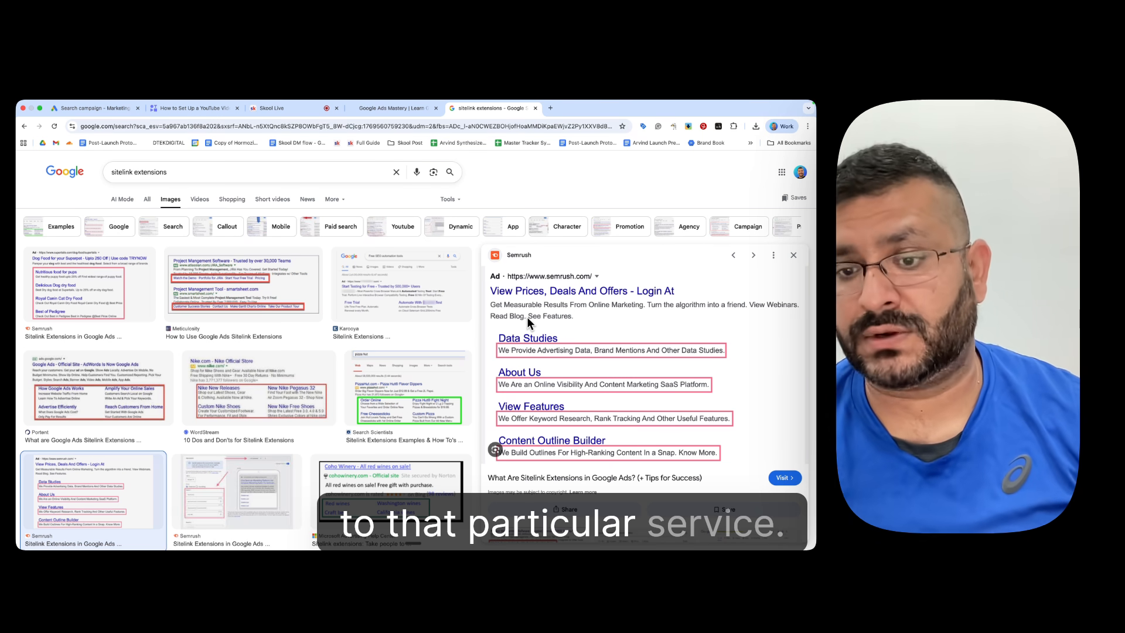
# Step: Switch back to the Google Ads campaign and examine the text, description and URL fields for creating Sitelink 1
pyautogui.click(96, 108)
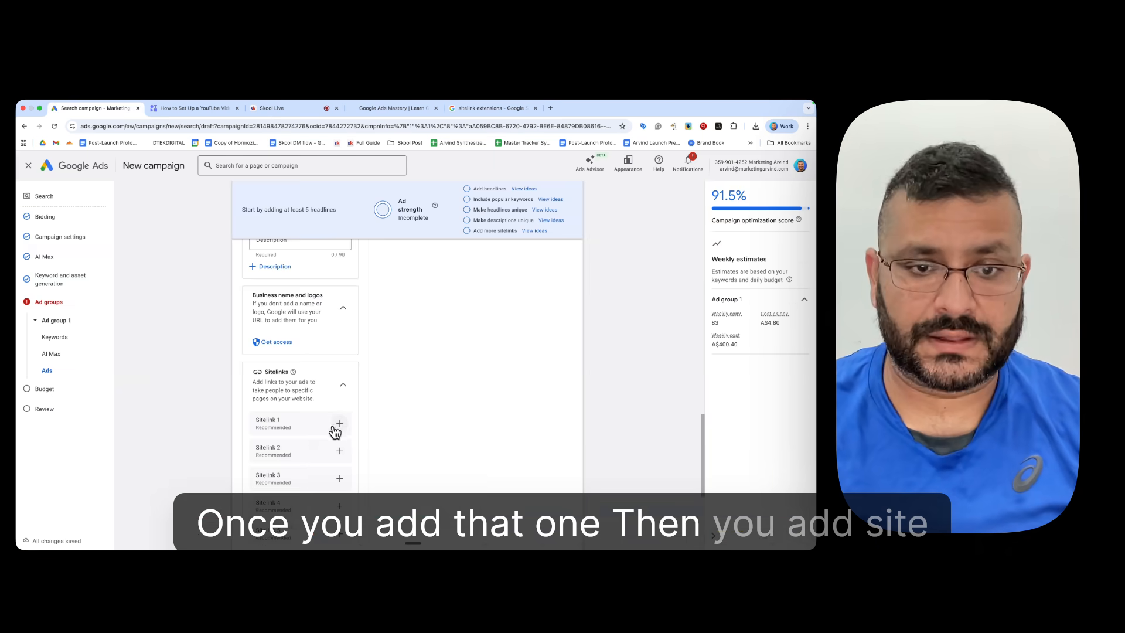
pyautogui.click(339, 424)
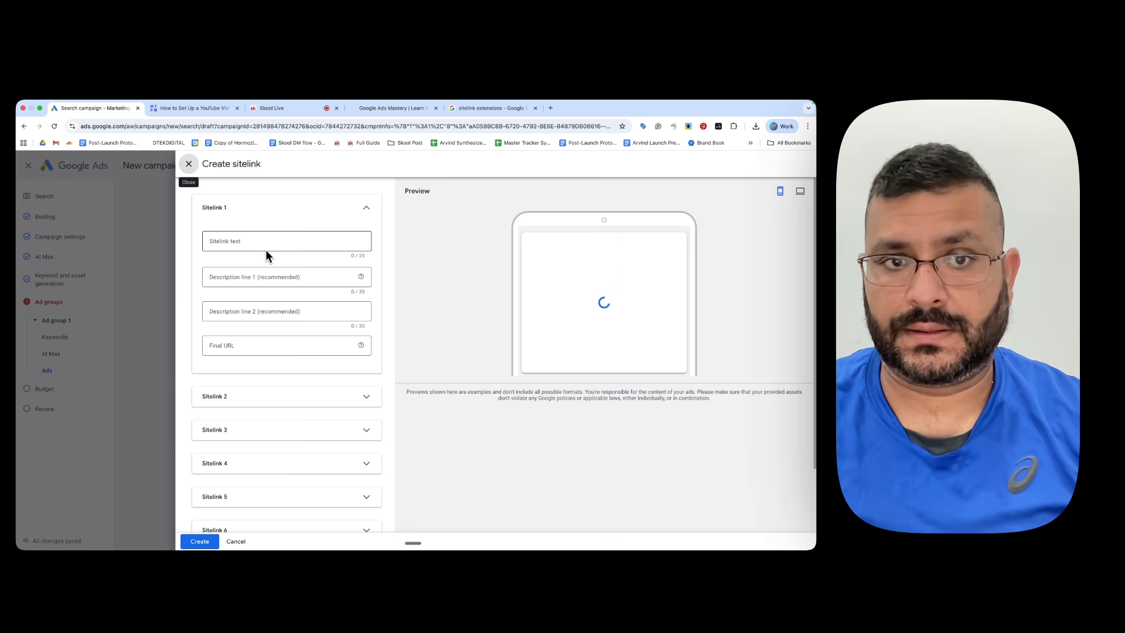
pyautogui.click(271, 241)
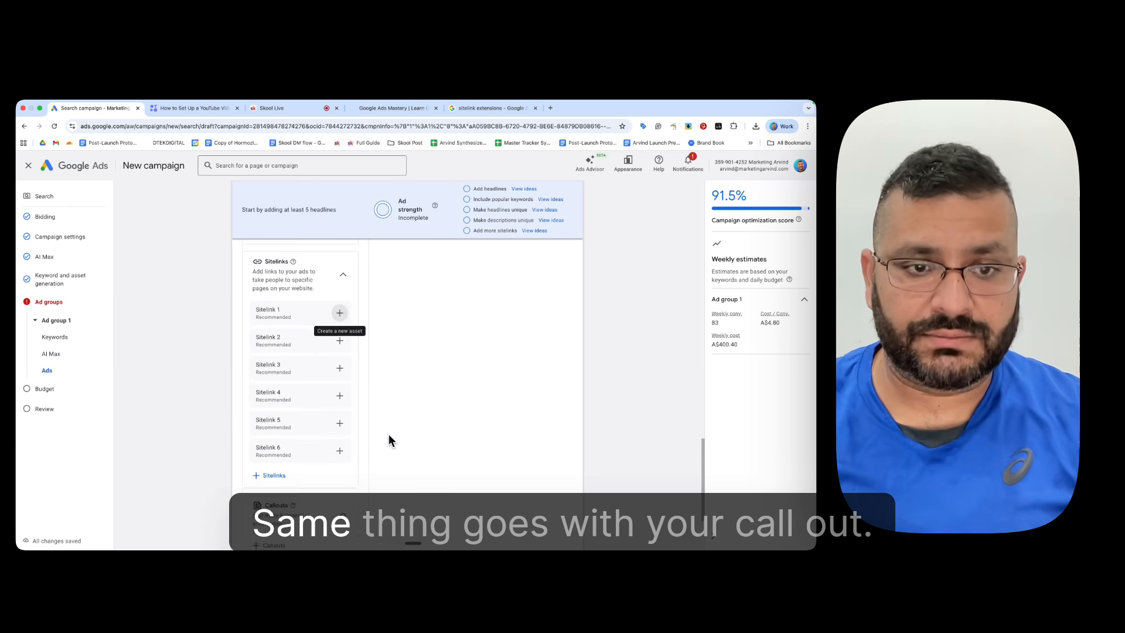
pyautogui.scroll(-5, 351, 432)
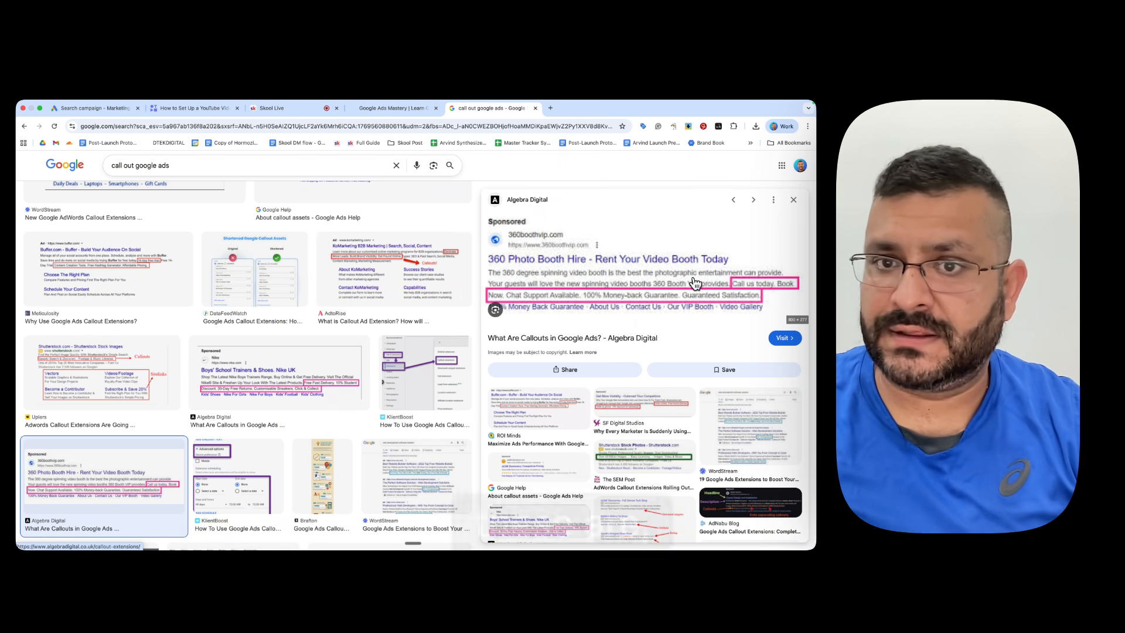
# Step: Open the Algebra Digital article on callouts, revisit its example in the image results, and switch back to the Google Ads campaign
pyautogui.click(633, 340)
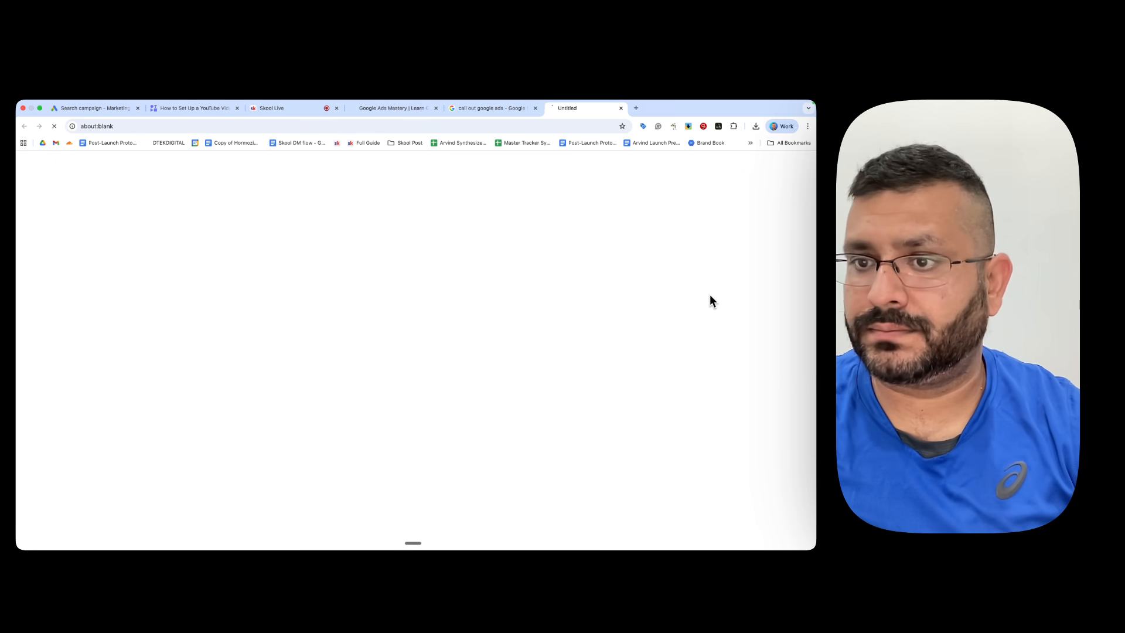
pyautogui.click(509, 109)
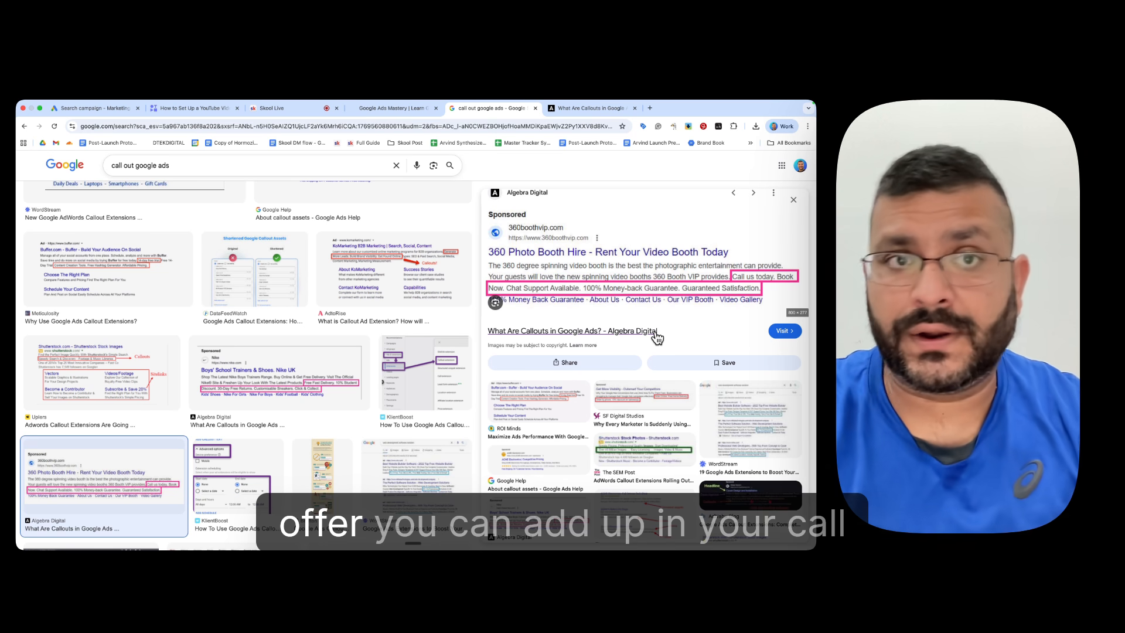
pyautogui.click(83, 110)
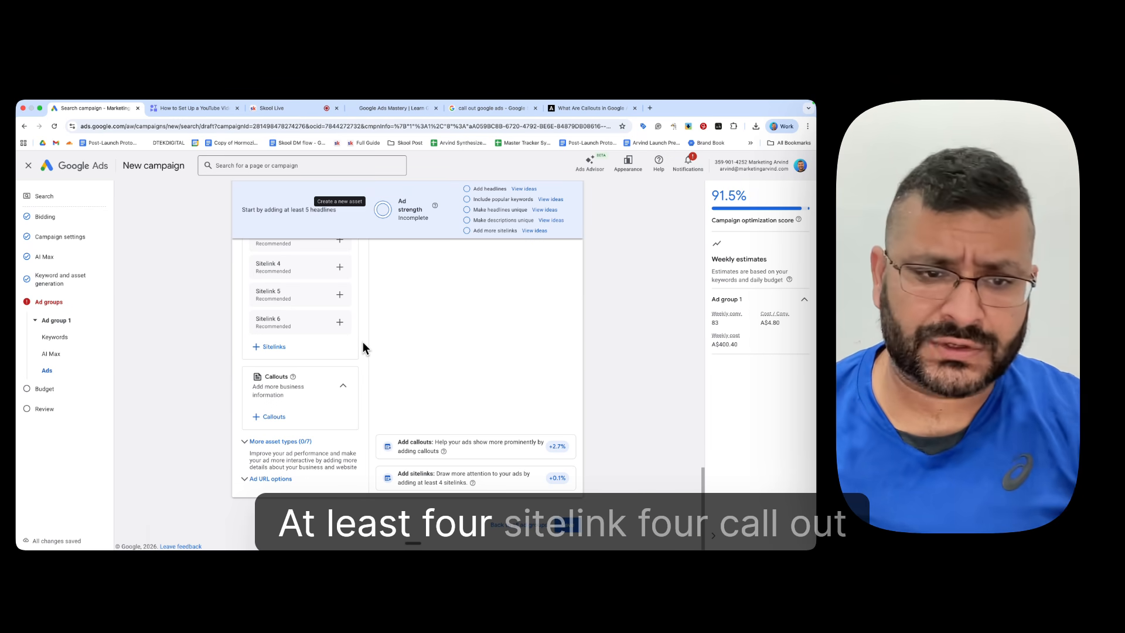
# Step: Add a call asset with the business's Australian phone number and the Calls from ads conversion action, and check it in the ad preview
pyautogui.click(246, 442)
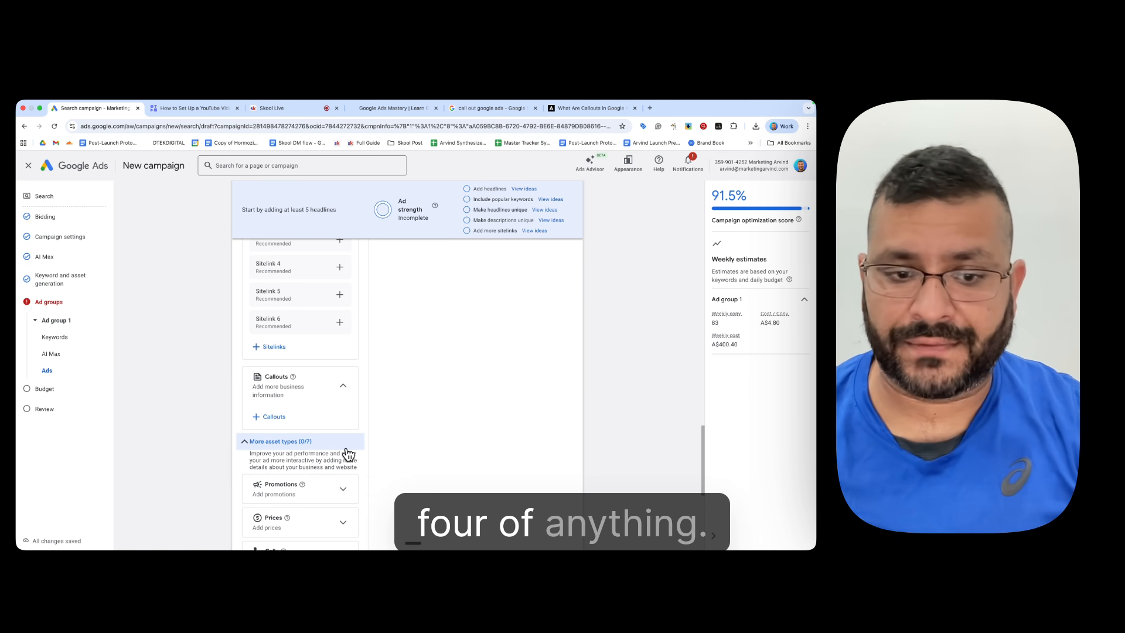
pyautogui.scroll(-2, 349, 451)
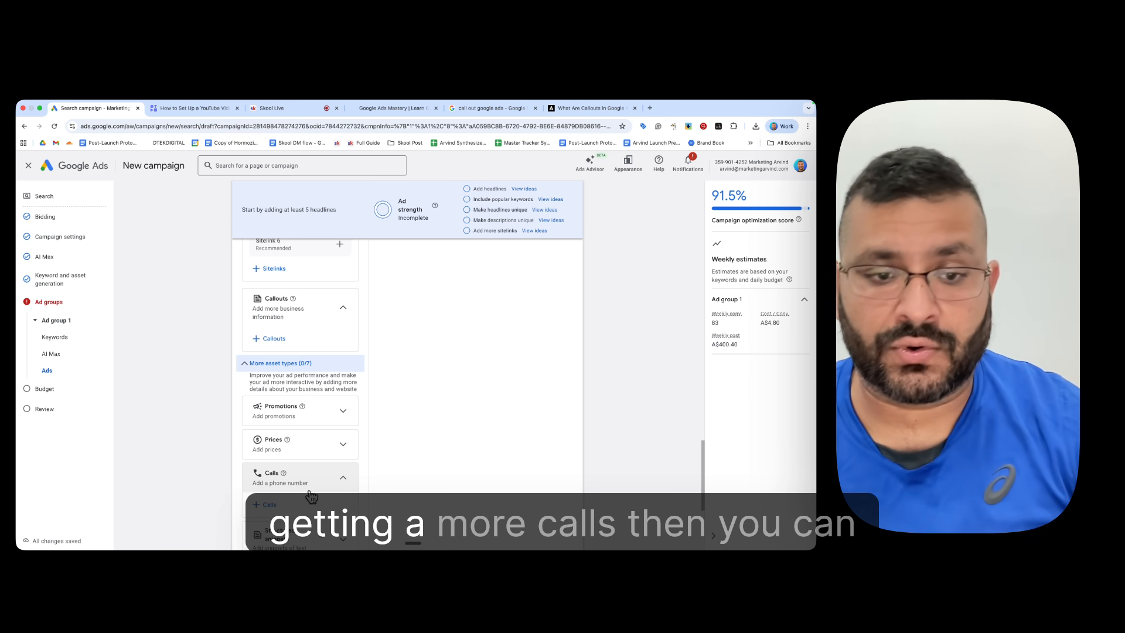
pyautogui.scroll(-2, 312, 483)
pyautogui.click(270, 459)
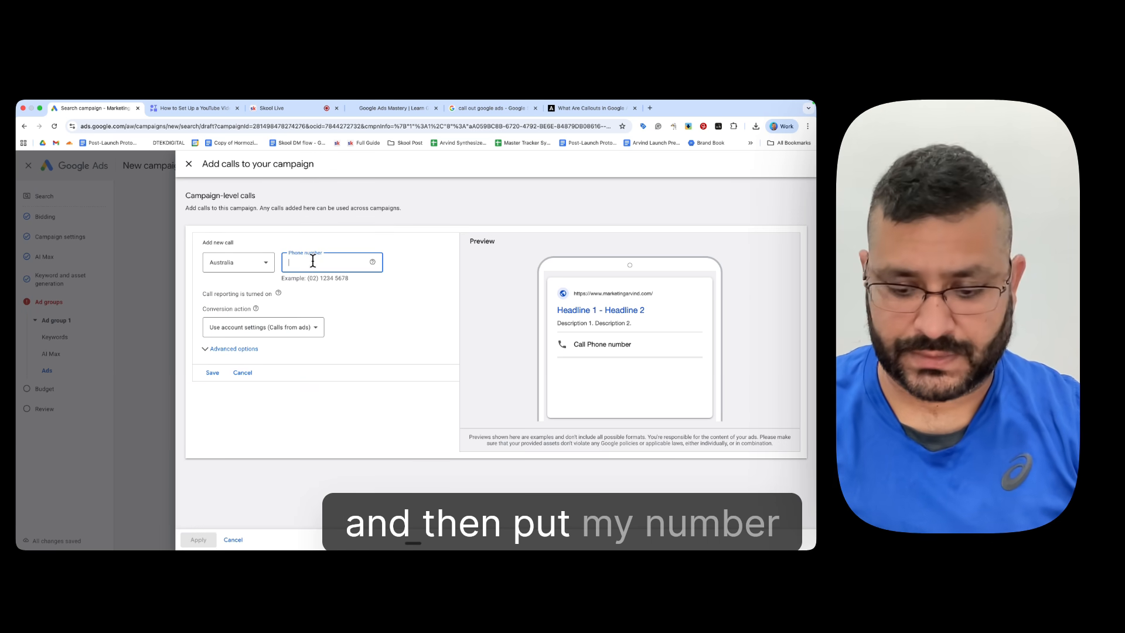
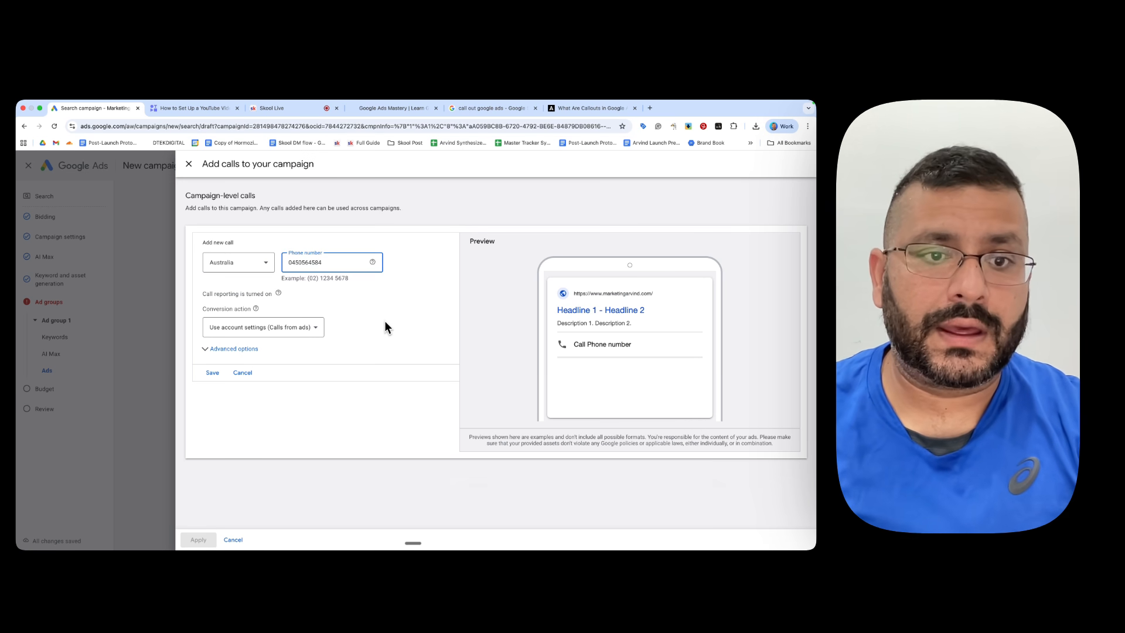
pyautogui.click(270, 331)
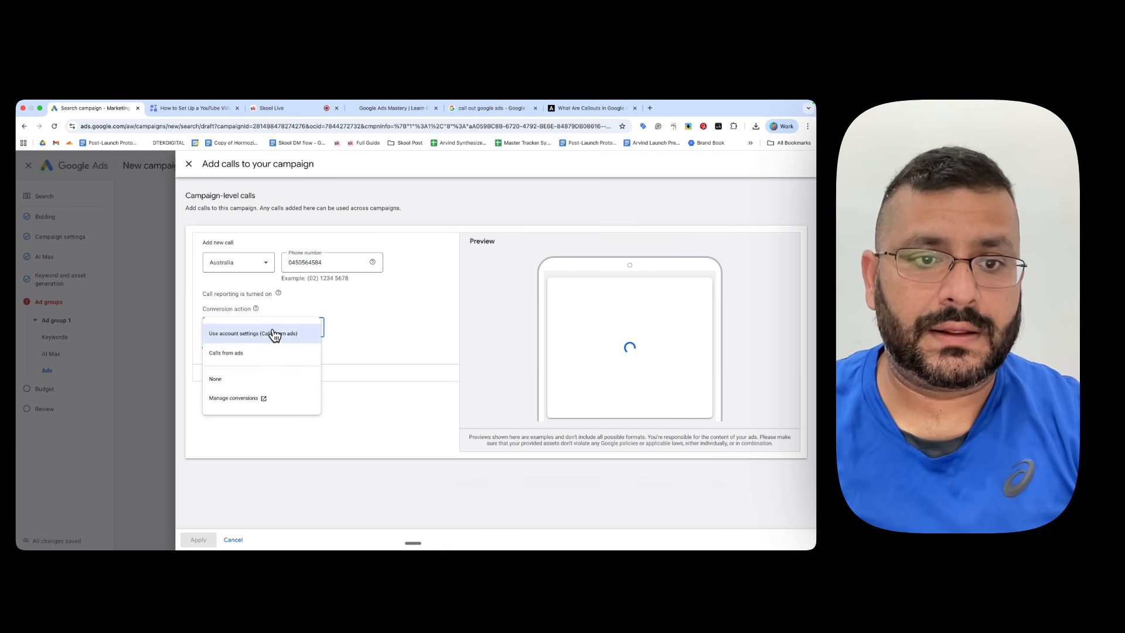
pyautogui.click(240, 354)
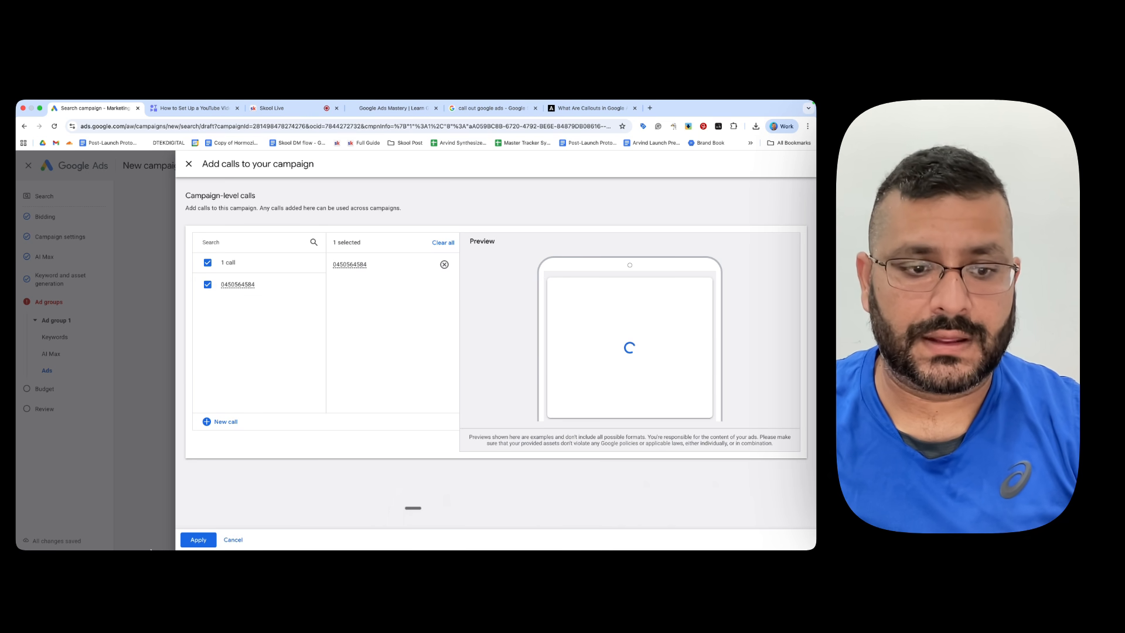
pyautogui.click(198, 540)
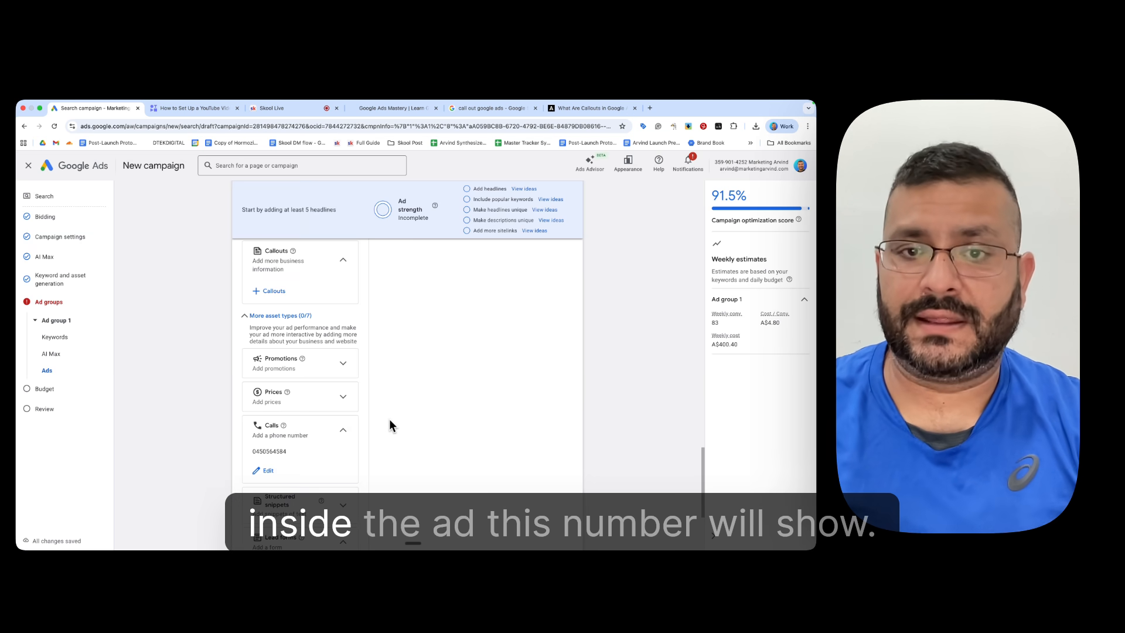
pyautogui.scroll(10, 497, 381)
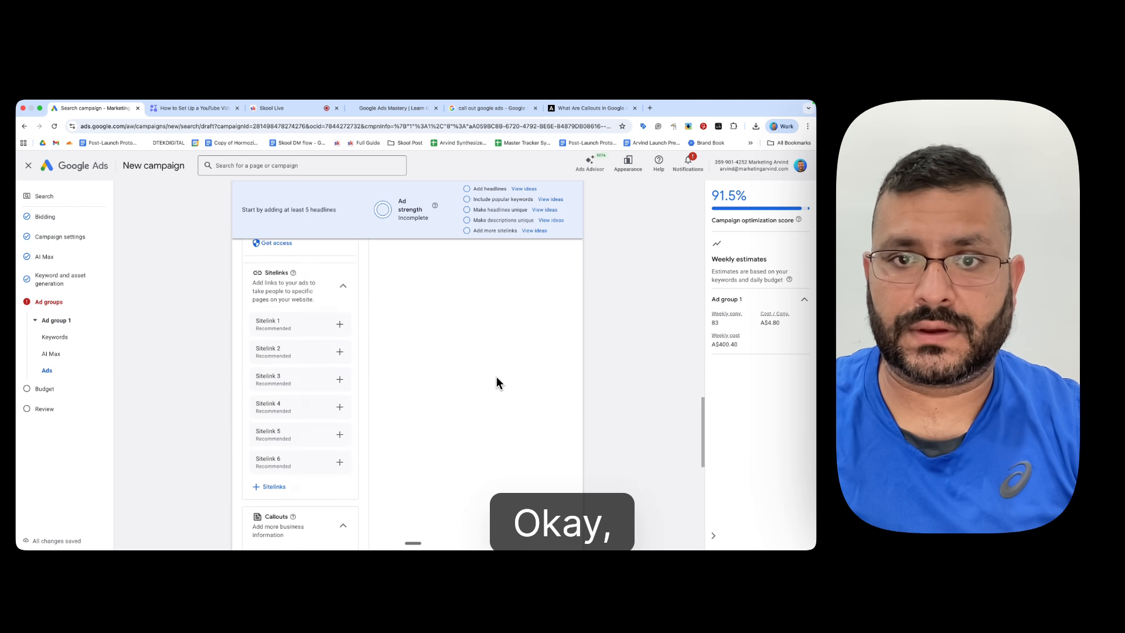
pyautogui.scroll(2, 497, 381)
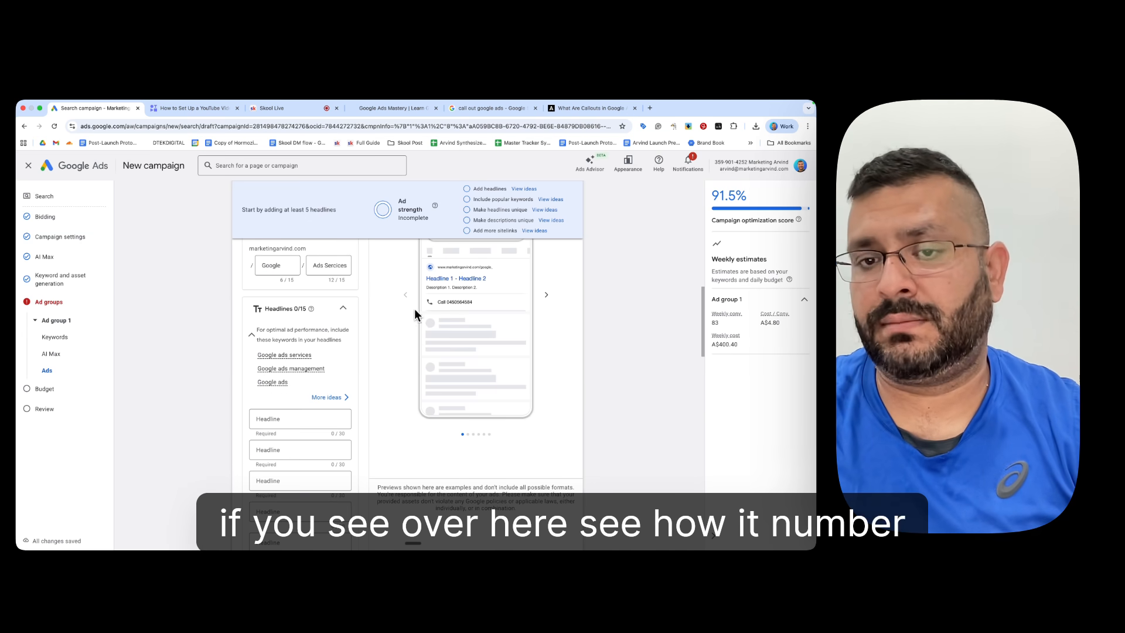
# Step: Add a structured snippet with header Types and values Google ads management, Google Ads Sydney and Google Ads Lead Gen to the campaign
pyautogui.scroll(-10, 407, 391)
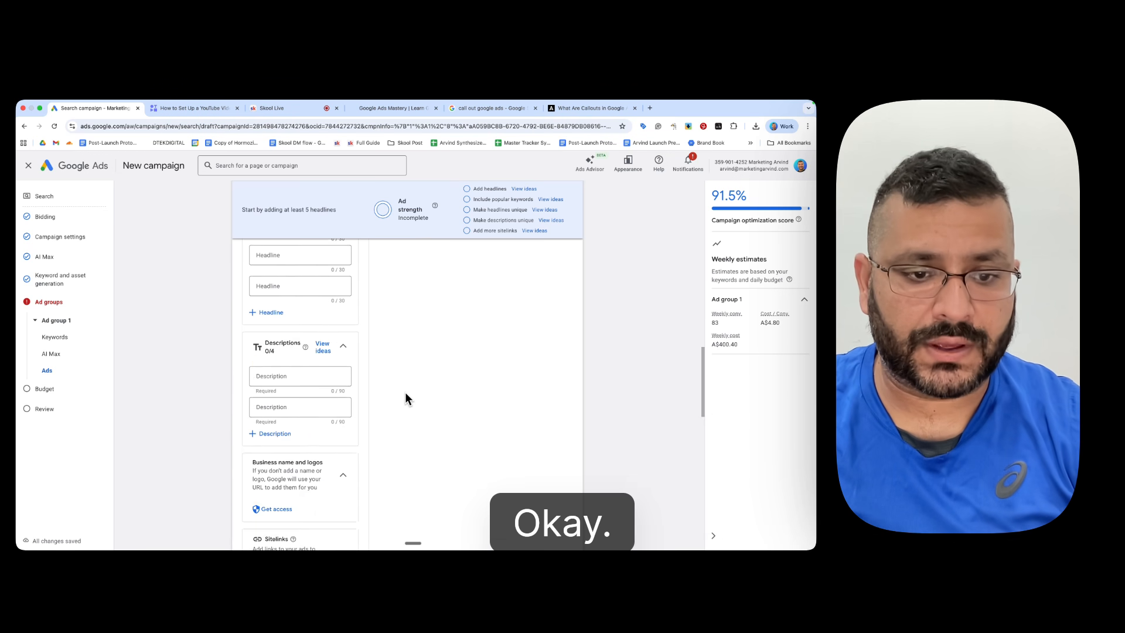
pyautogui.scroll(-15, 404, 397)
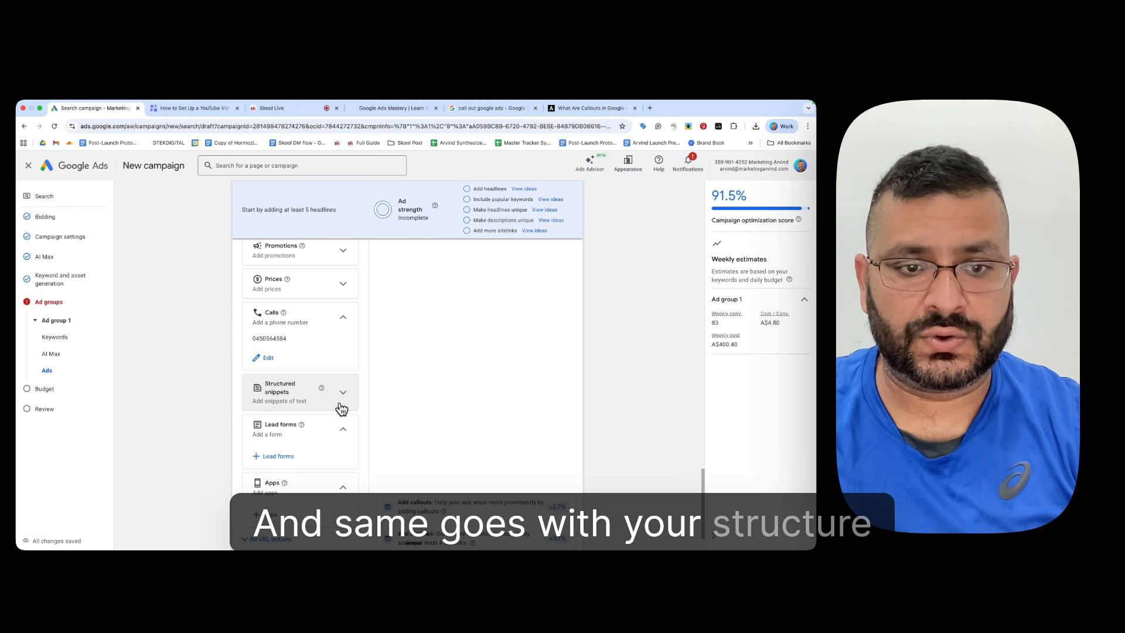
pyautogui.click(353, 394)
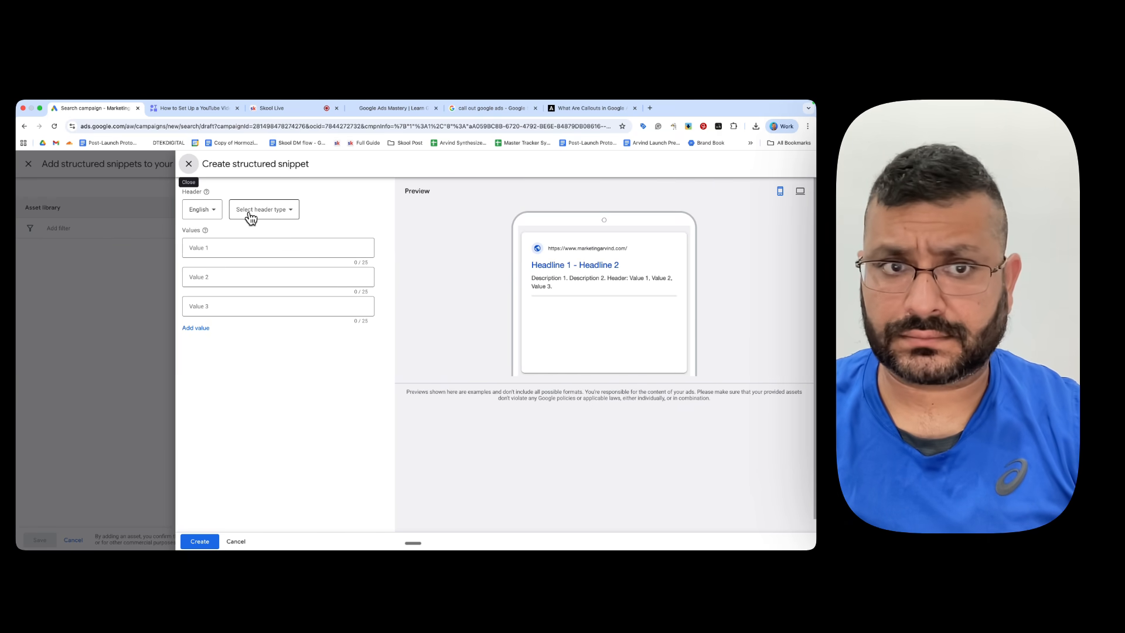
pyautogui.click(270, 214)
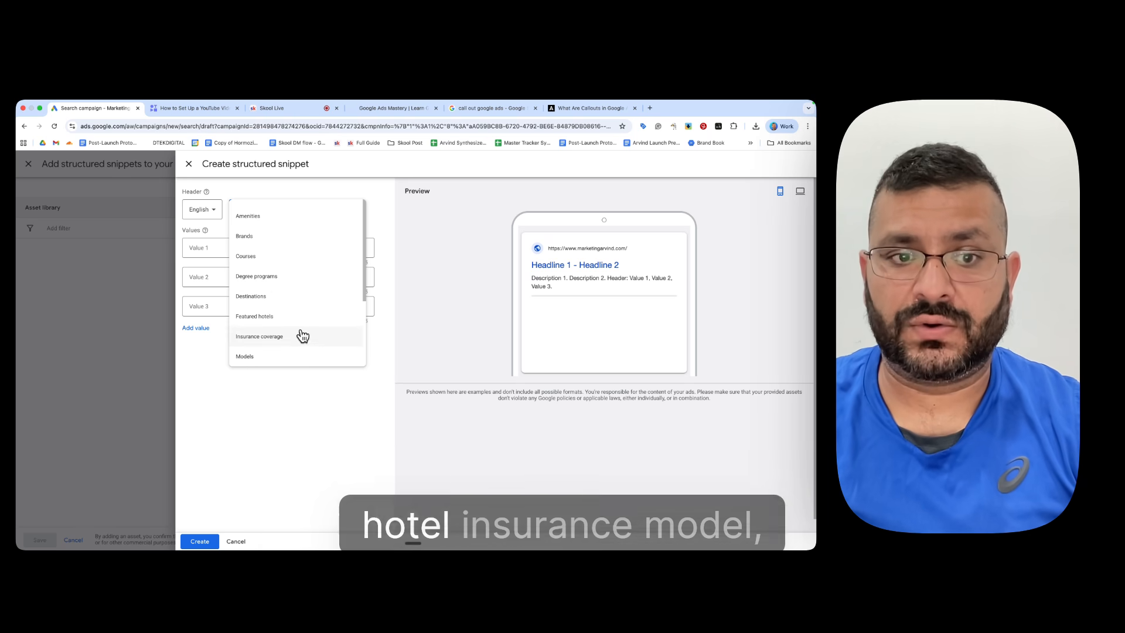
pyautogui.scroll(-5, 305, 328)
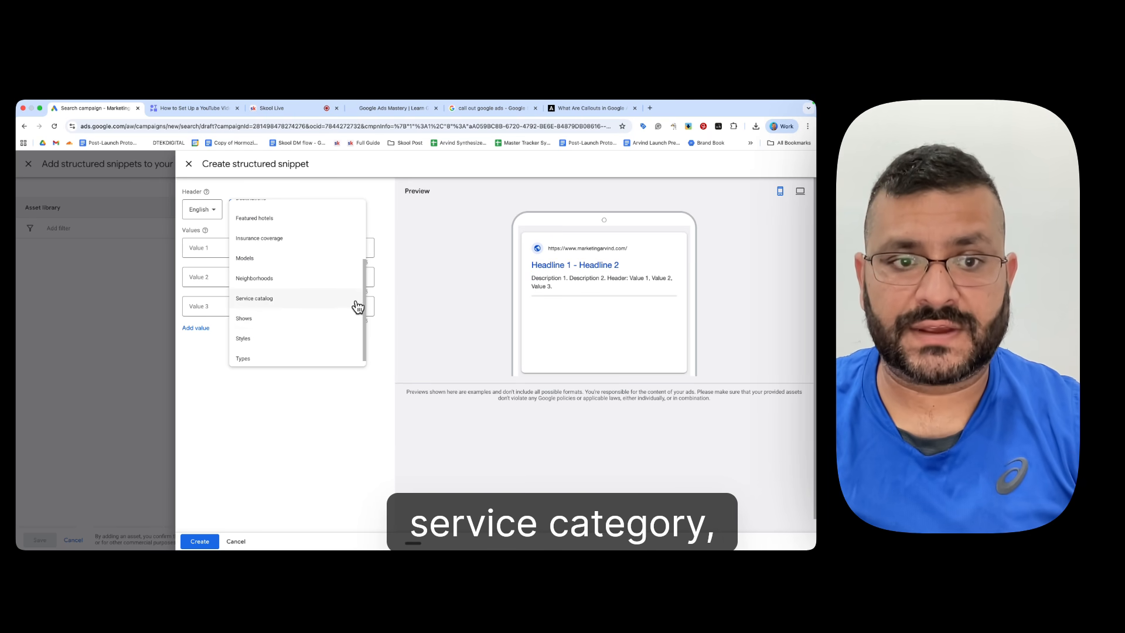
pyautogui.click(267, 361)
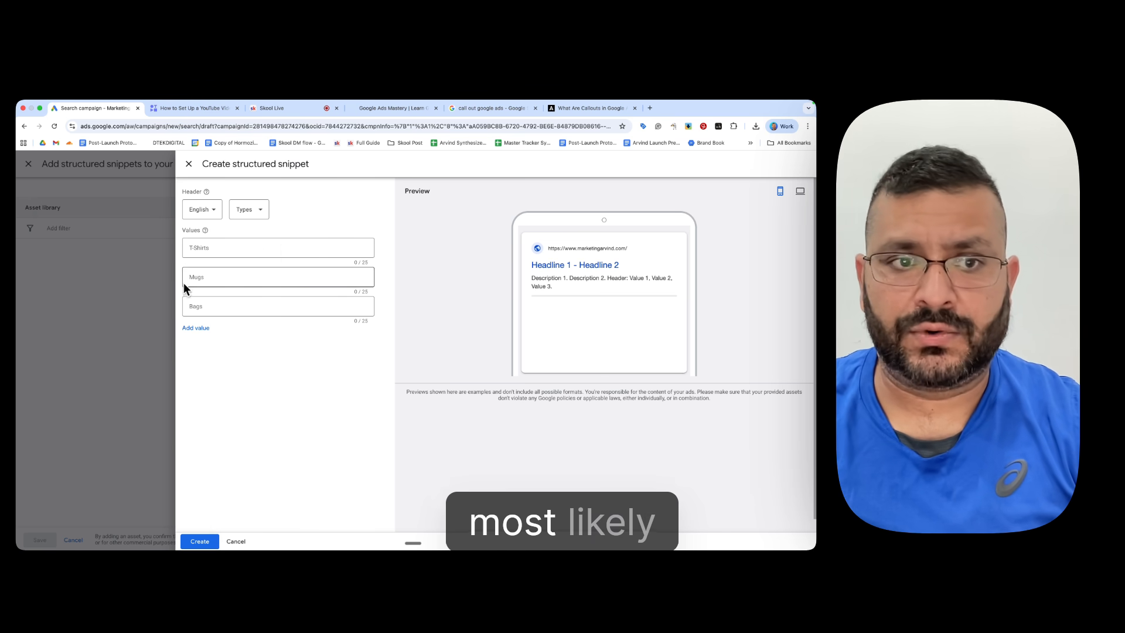
pyautogui.click(231, 248)
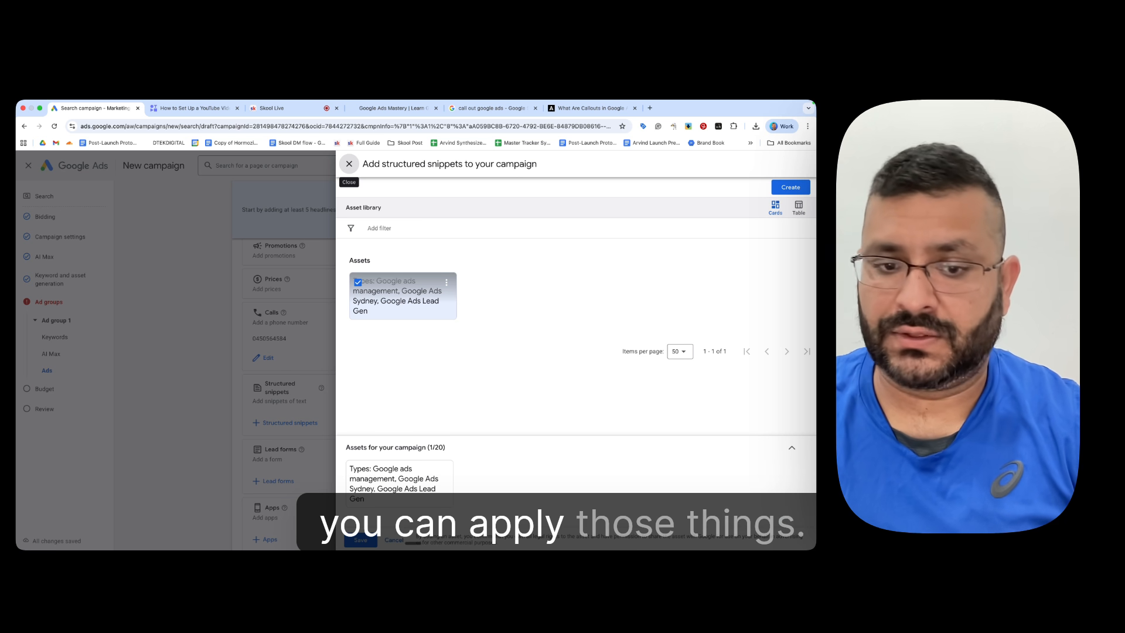
pyautogui.click(360, 540)
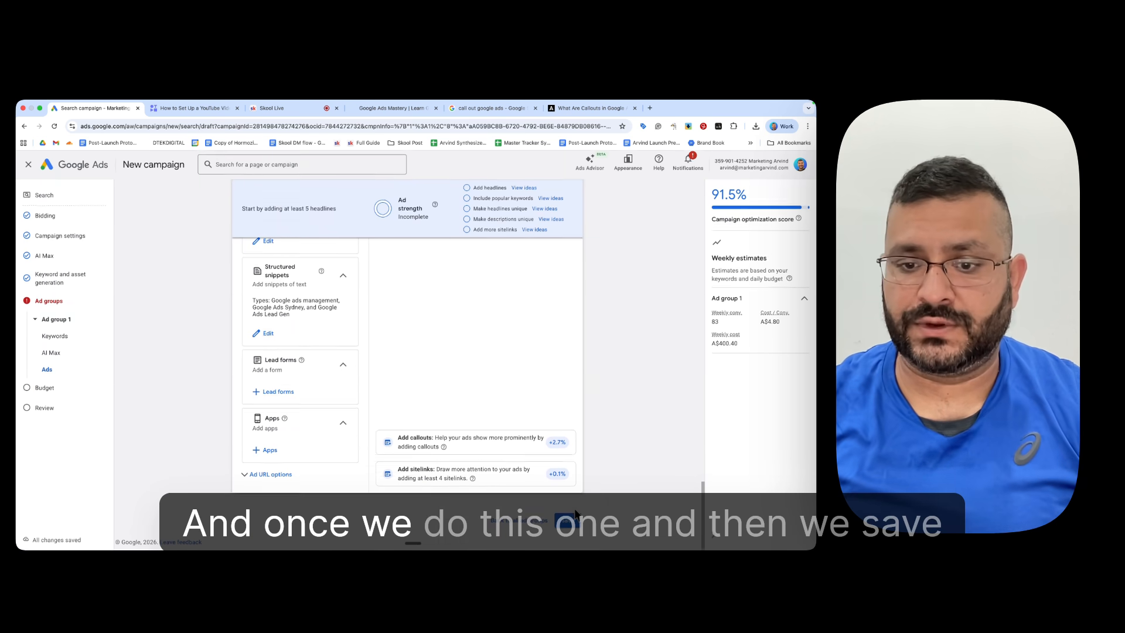
# Step: Finish editing Ad group 1, leaving its headlines and descriptions empty, and continue to the campaign budget
pyautogui.click(571, 519)
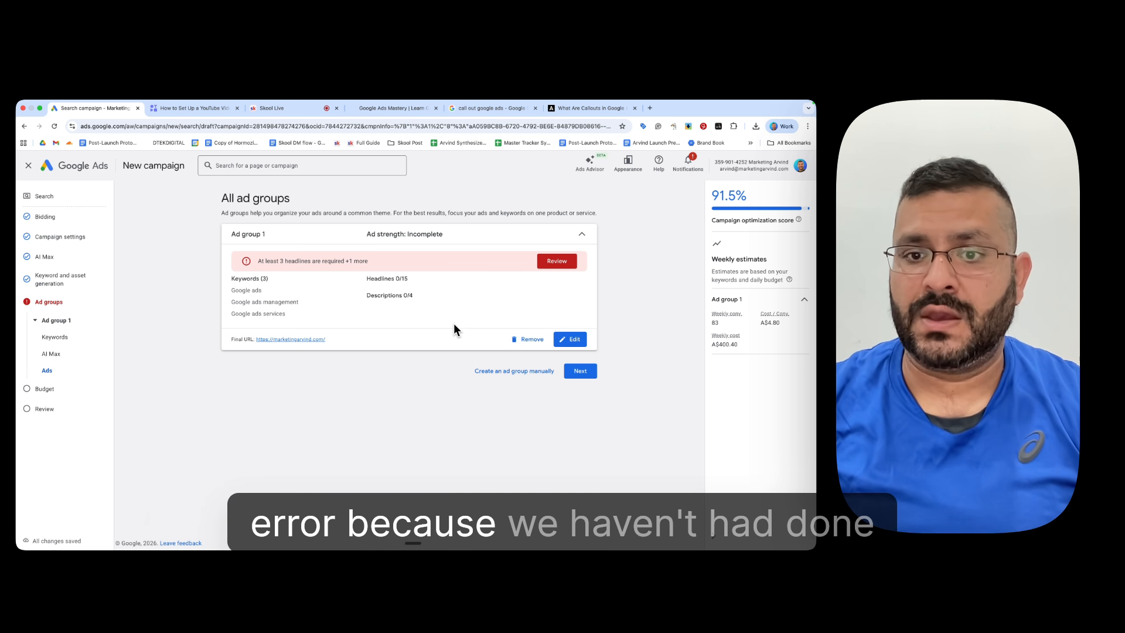
pyautogui.click(592, 371)
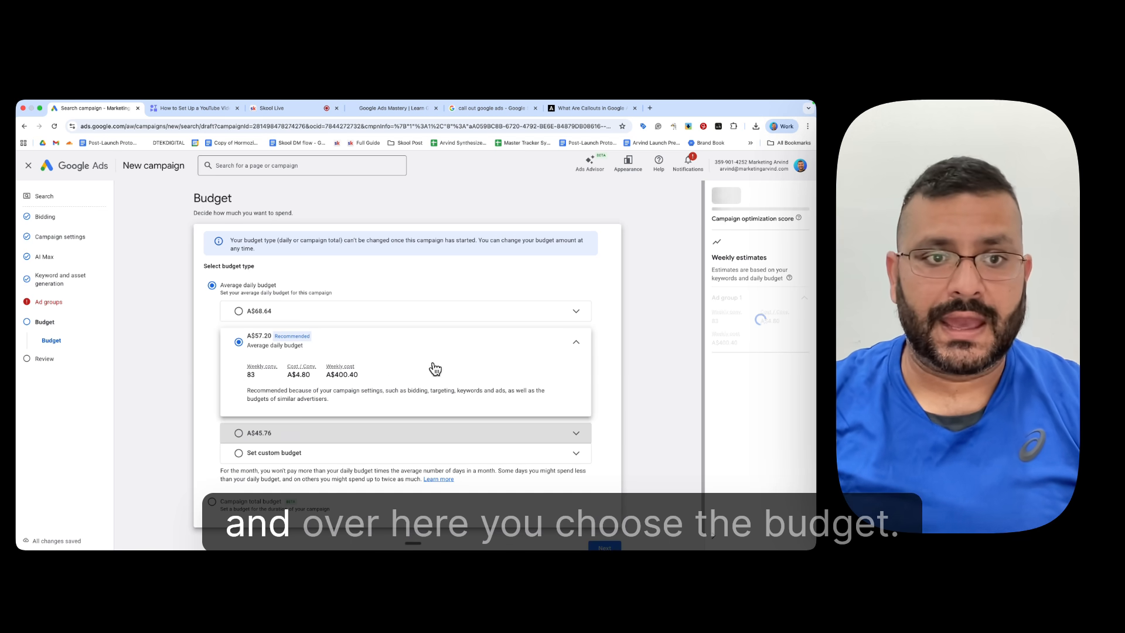